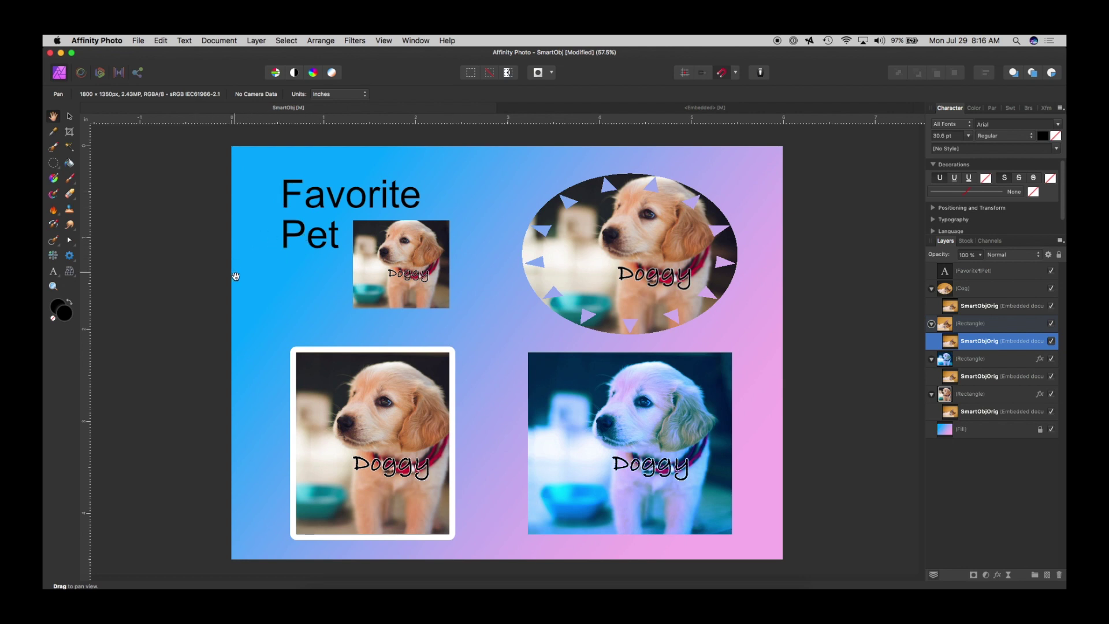
Select the small dog image in the Favorite Pet layout and close the document.
left_click(69, 118)
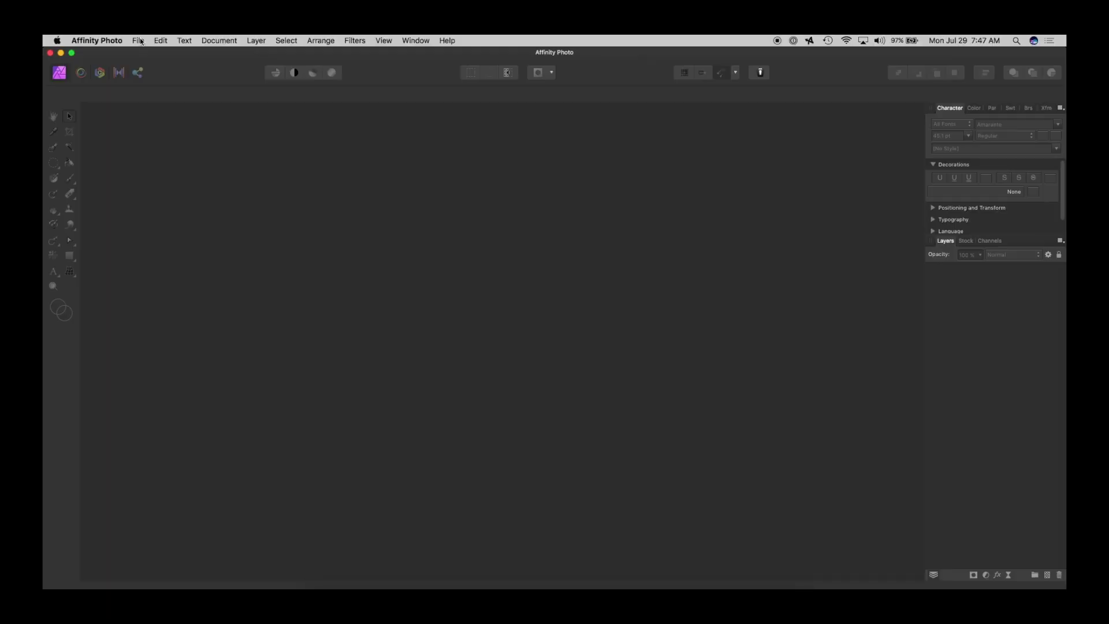
Create a new document using the 6 × 4.5 in preset.
left_click(138, 41)
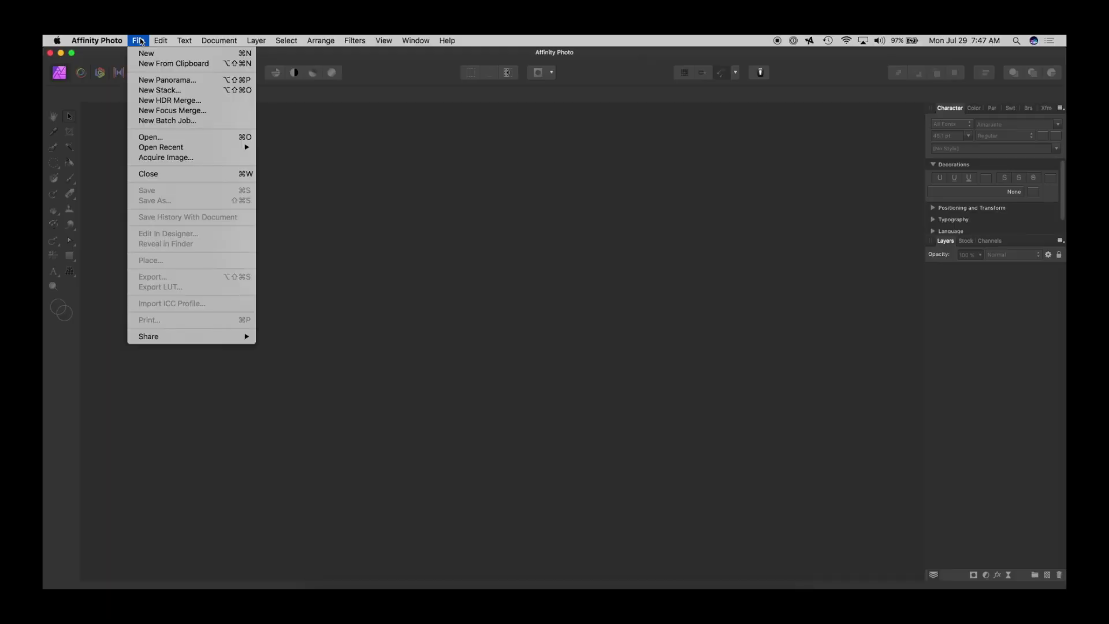
left_click(163, 60)
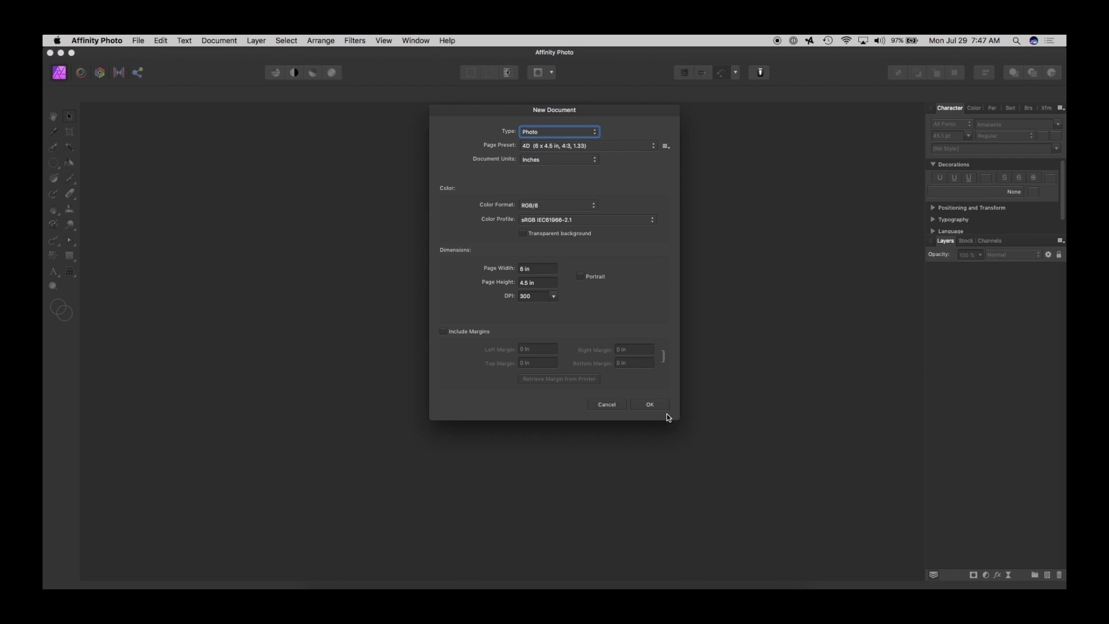
left_click(651, 405)
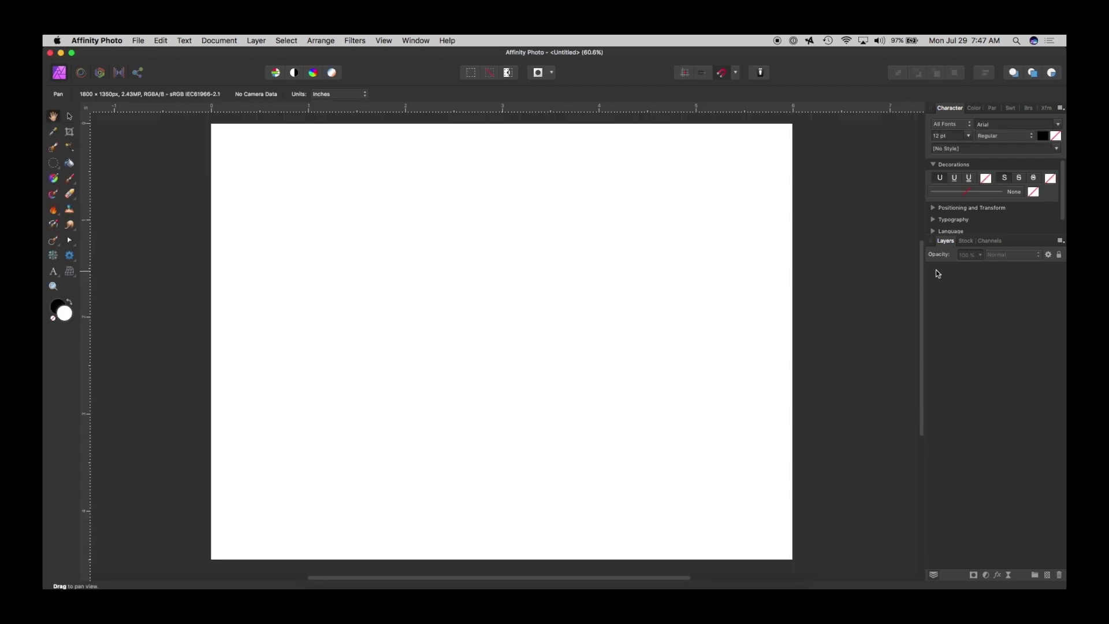
Place the calico kitten stock photo and resize it to cover the page.
left_click(973, 243)
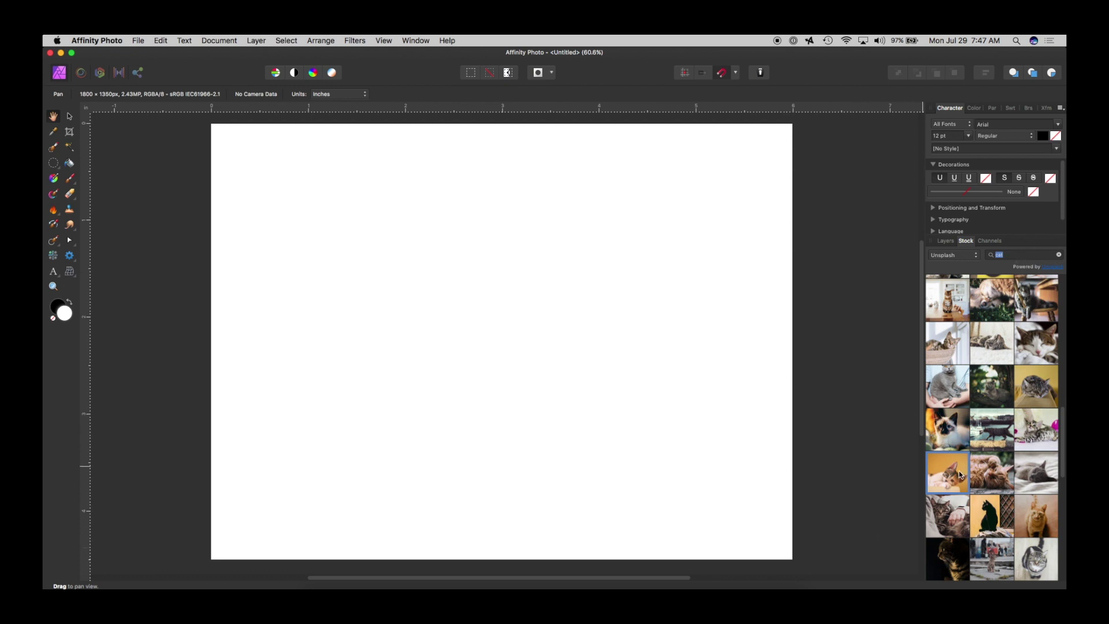
left_click_drag(960, 475, 592, 358)
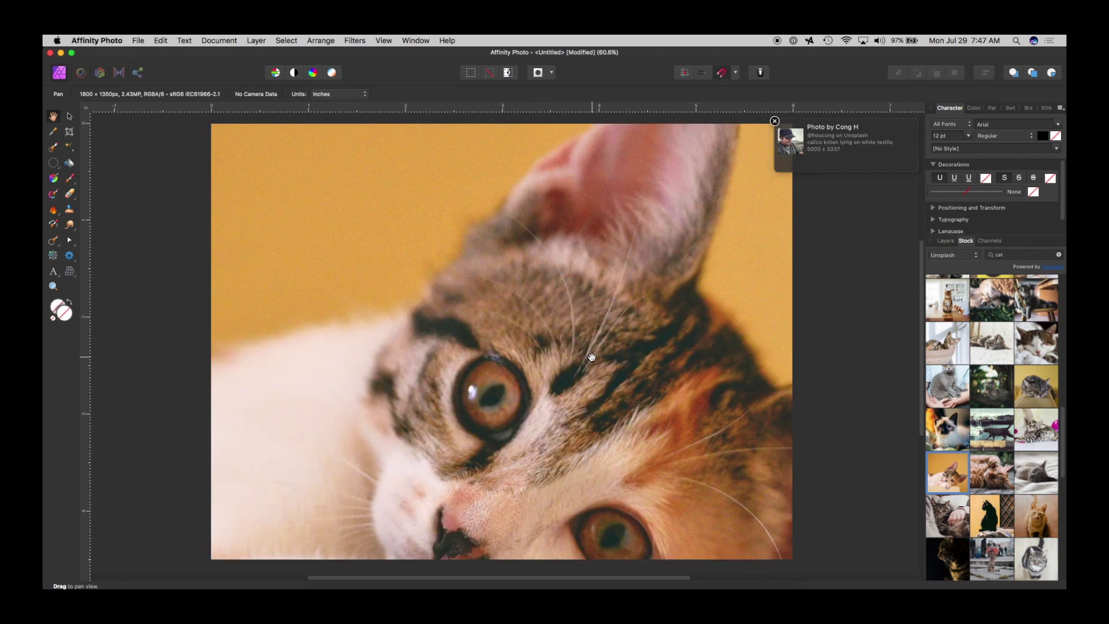
scroll(591, 358, "down", 5)
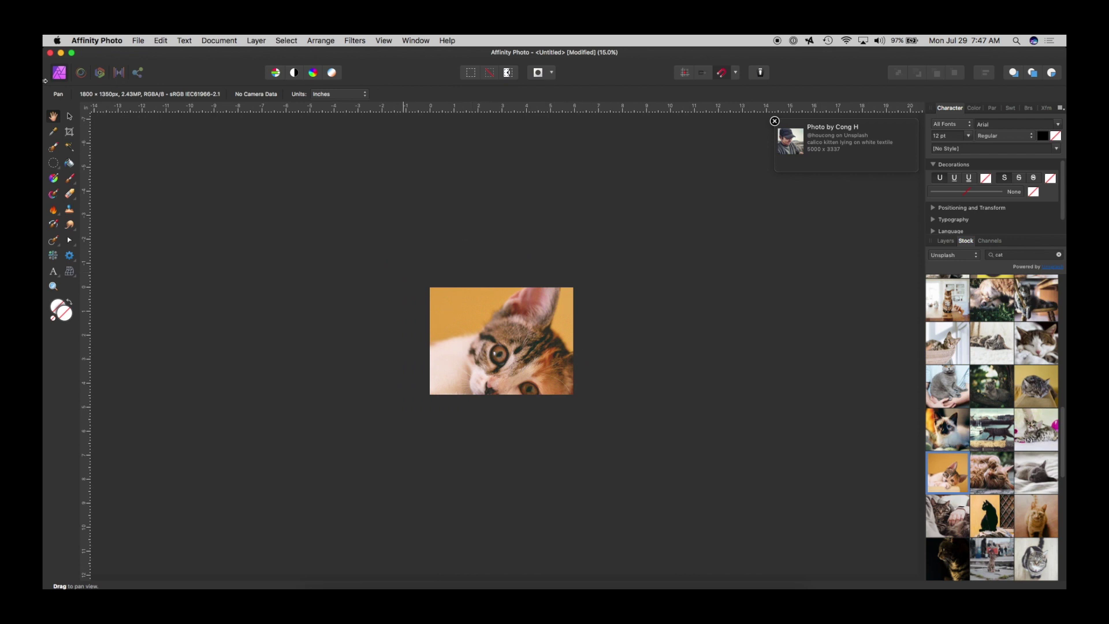
left_click(70, 117)
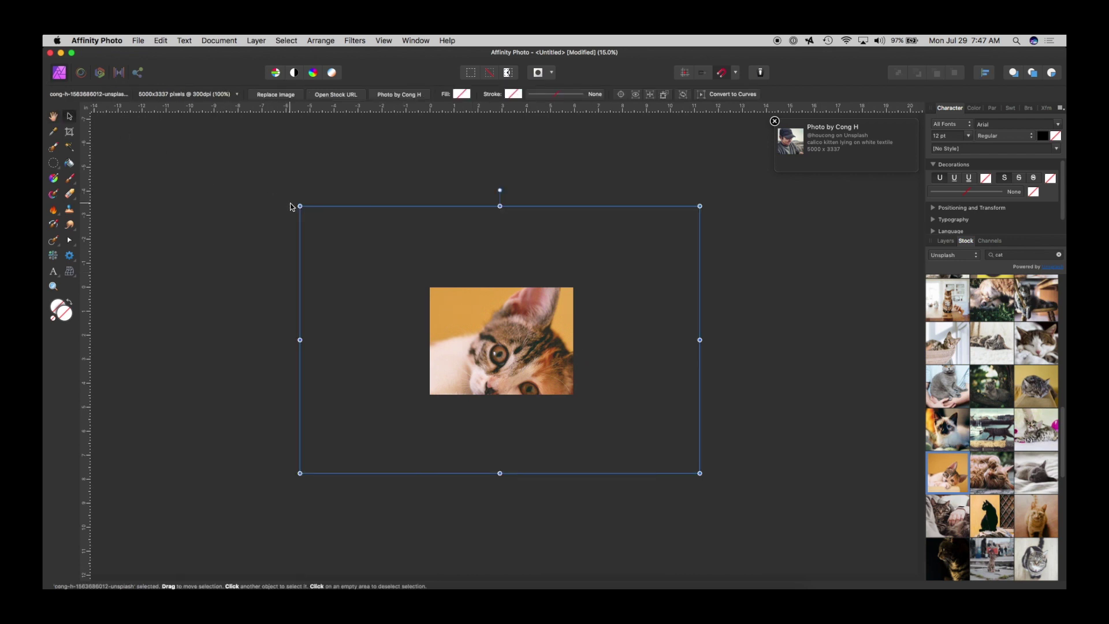
left_click_drag(299, 206, 434, 271)
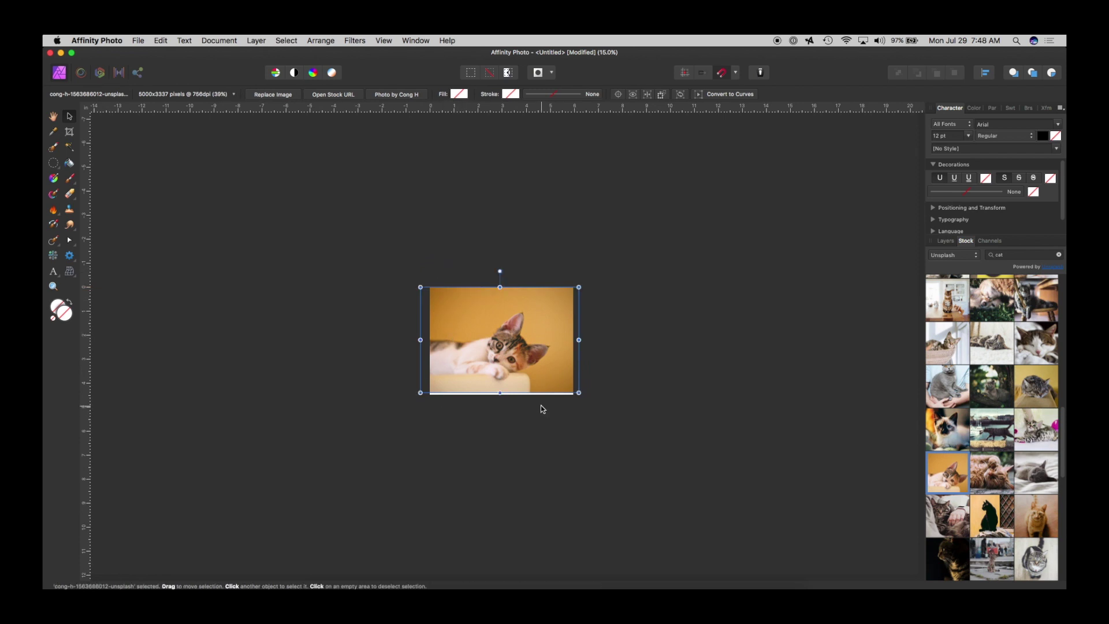
left_click_drag(579, 393, 582, 395)
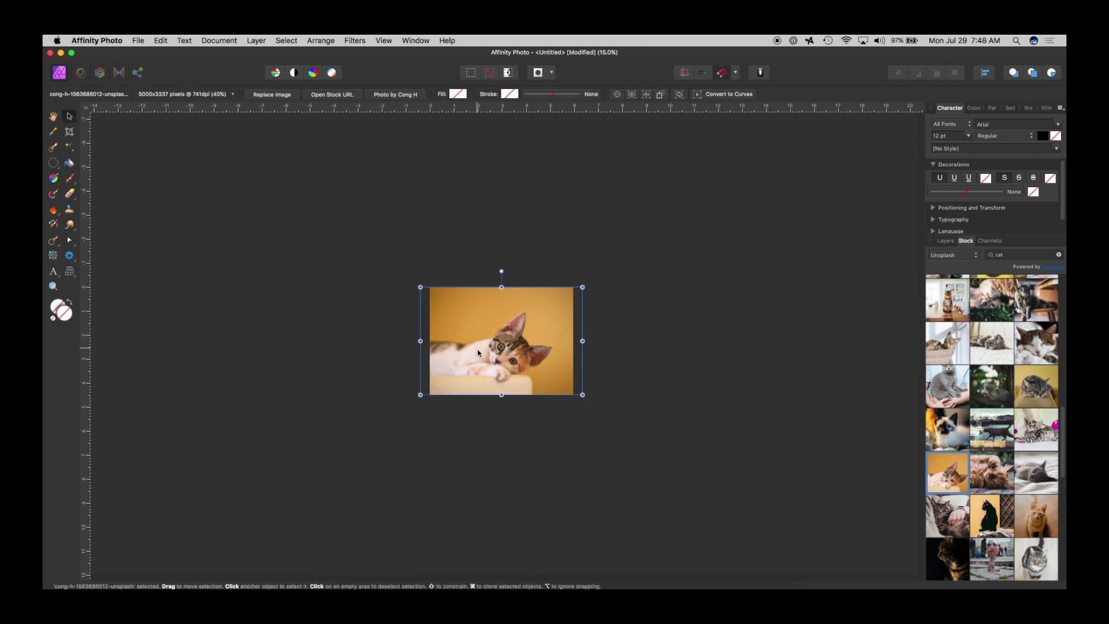
left_click_drag(478, 354, 488, 355)
left_click(373, 335)
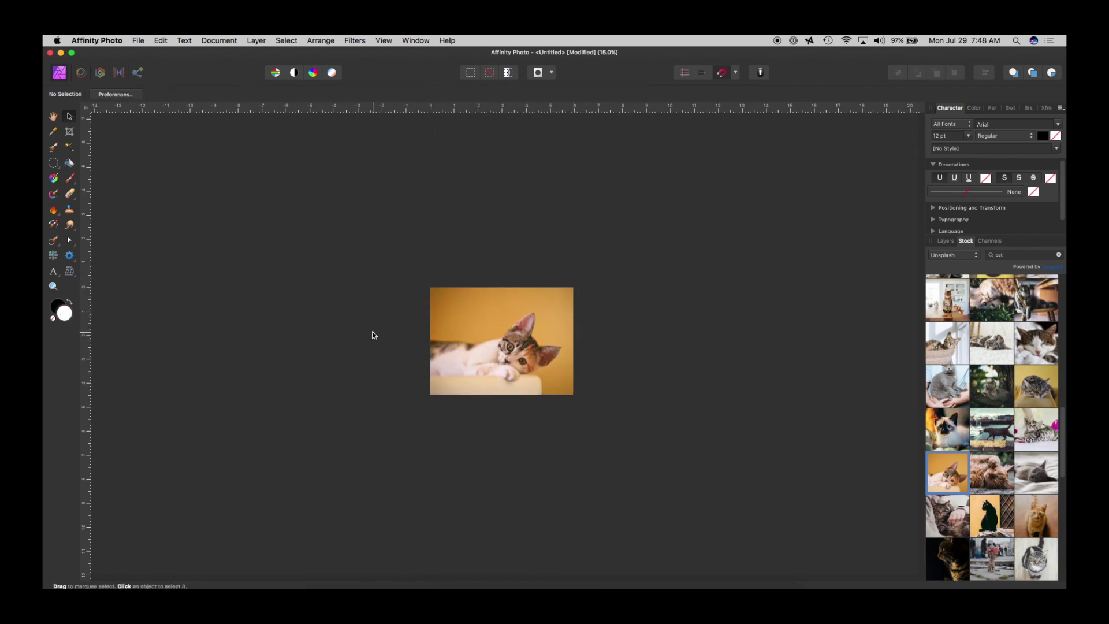
Search the Stock panel for 'dog' instead of 'cat'.
left_click_drag(1028, 255, 971, 255)
type("dog")
key("Return")
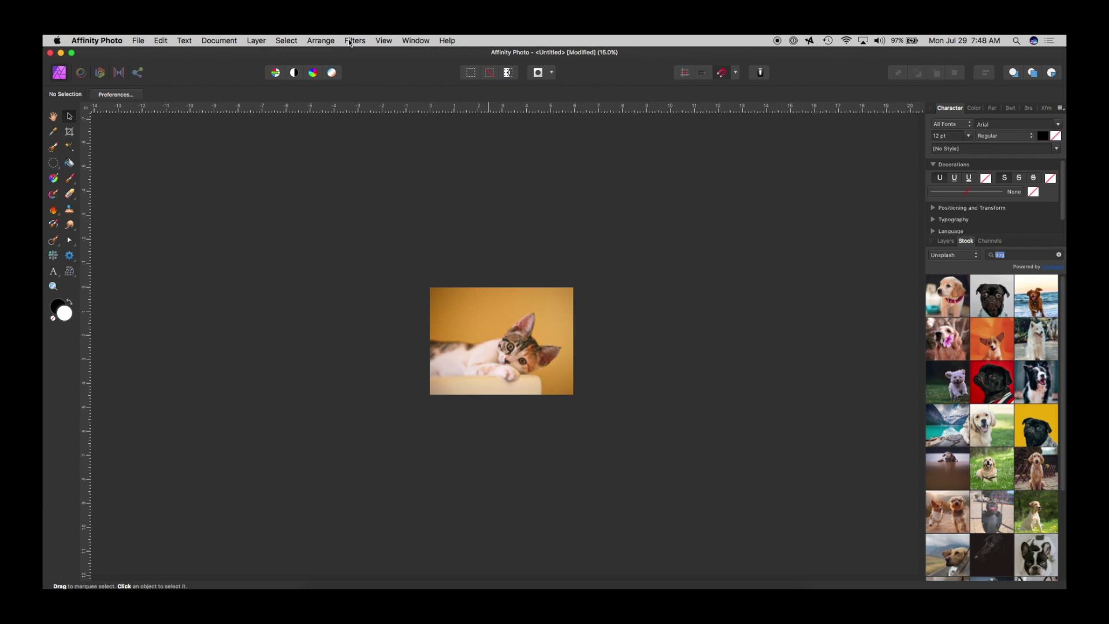
Look at the View > Studio menu, then dismiss it without changes.
left_click(380, 41)
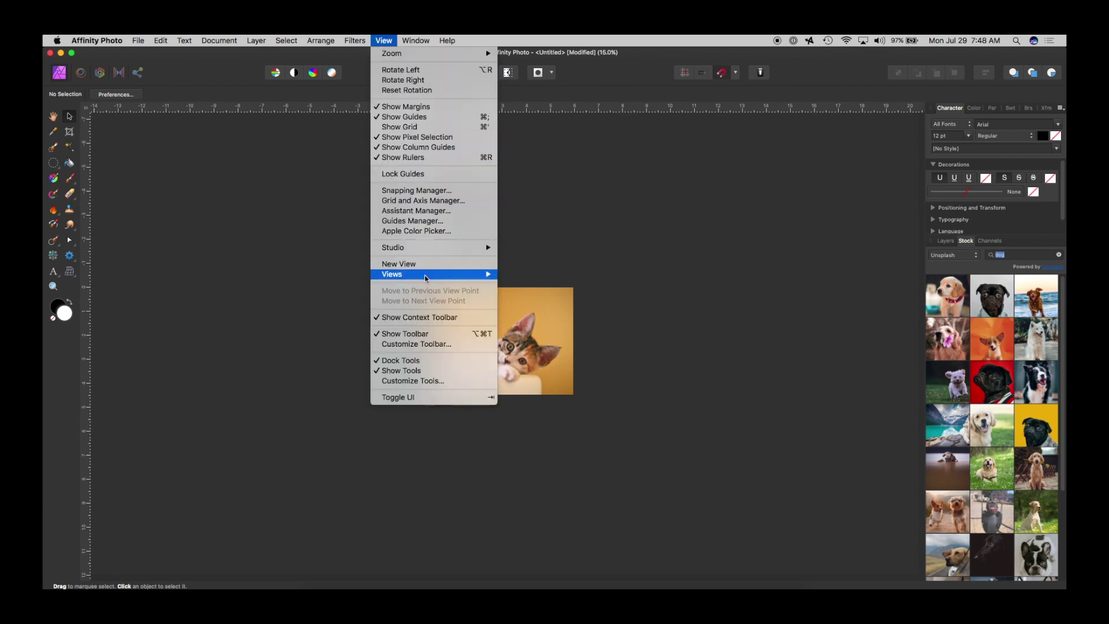
mouse_move(413, 249)
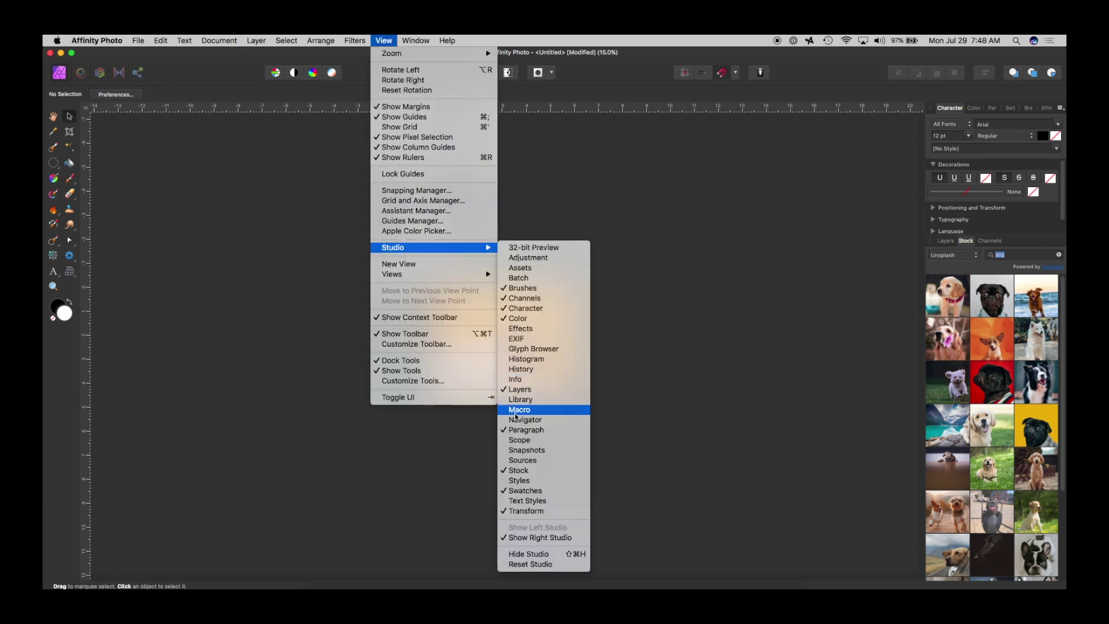
left_click(867, 262)
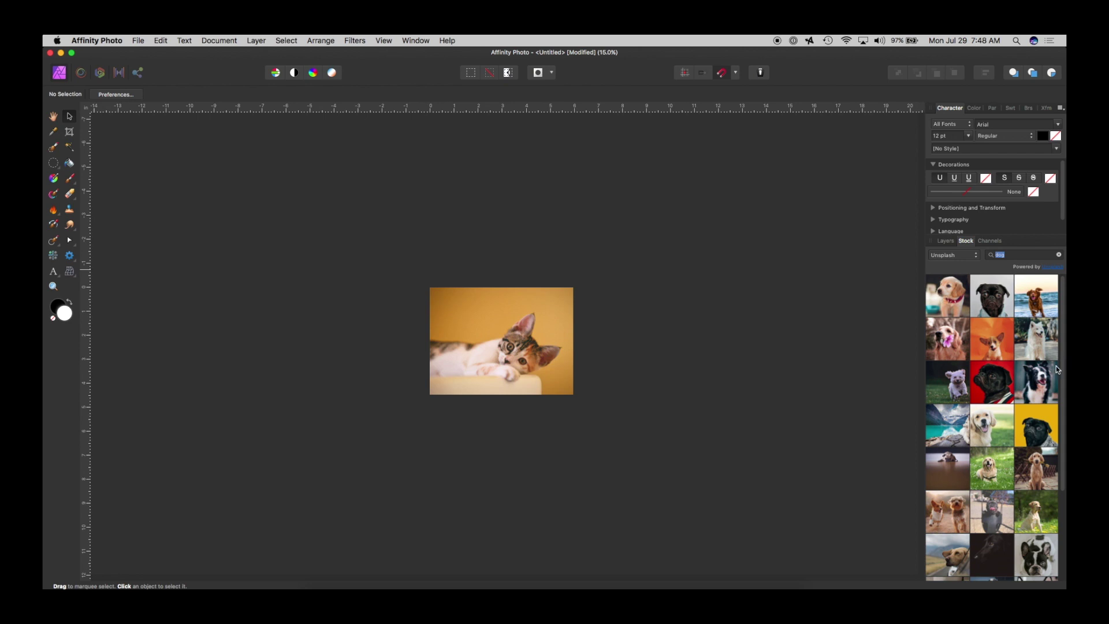
Place the first golden retriever puppy stock photo and resize it to cover the page.
left_click(953, 298)
left_click_drag(953, 298, 506, 347)
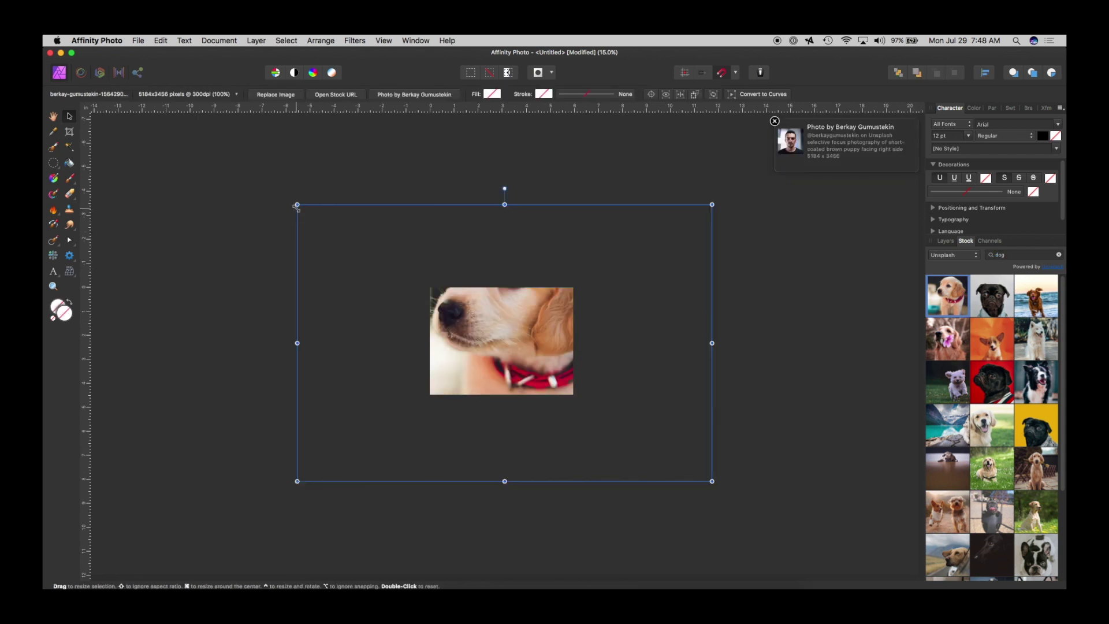
left_click_drag(297, 205, 425, 295)
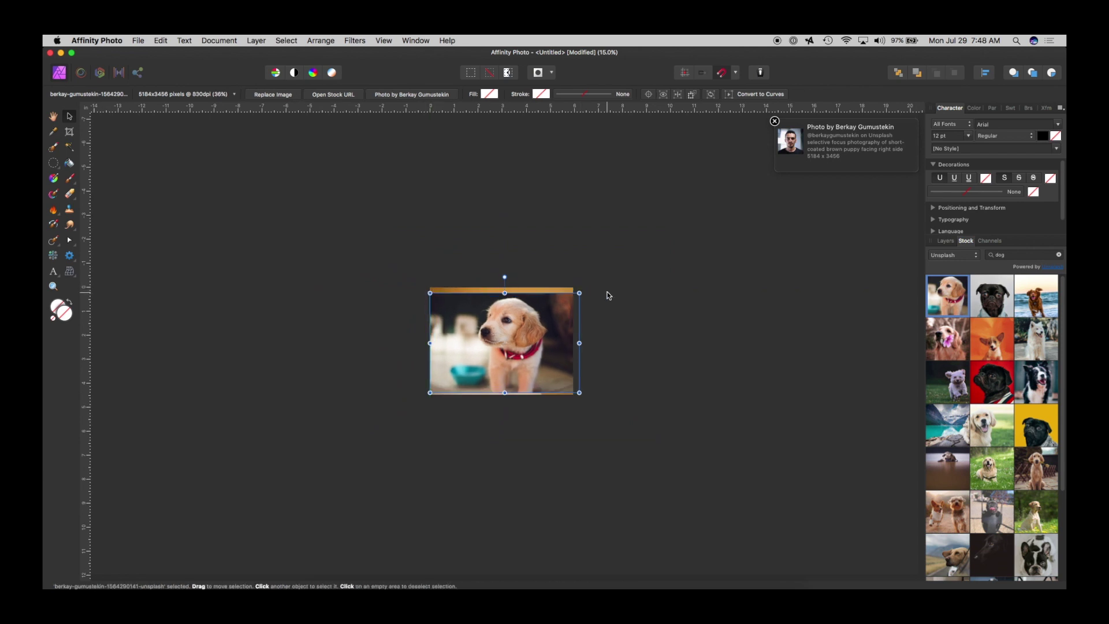
left_click_drag(579, 292, 591, 287)
left_click(663, 309)
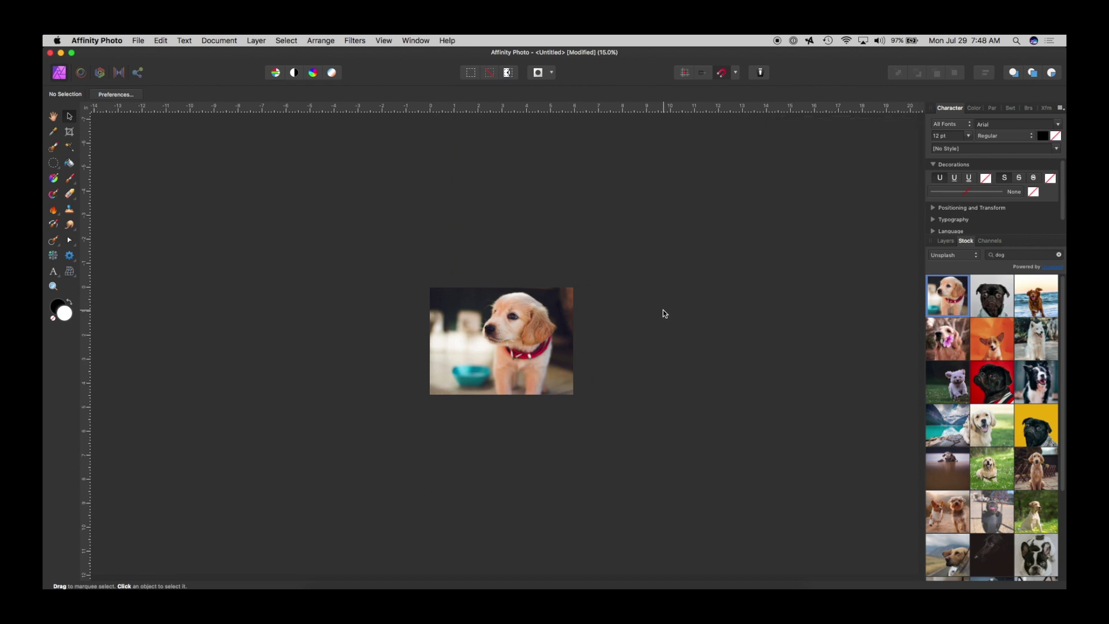
Add black artistic text reading 'Dog' above the puppy photo layer.
left_click(945, 241)
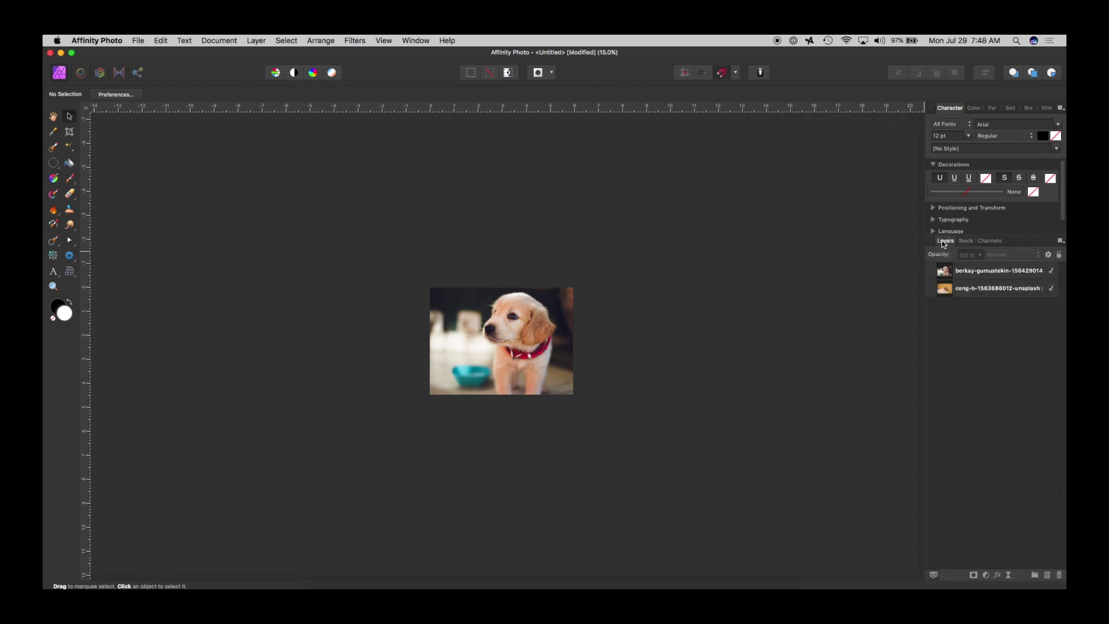
left_click(938, 271)
left_click(53, 271)
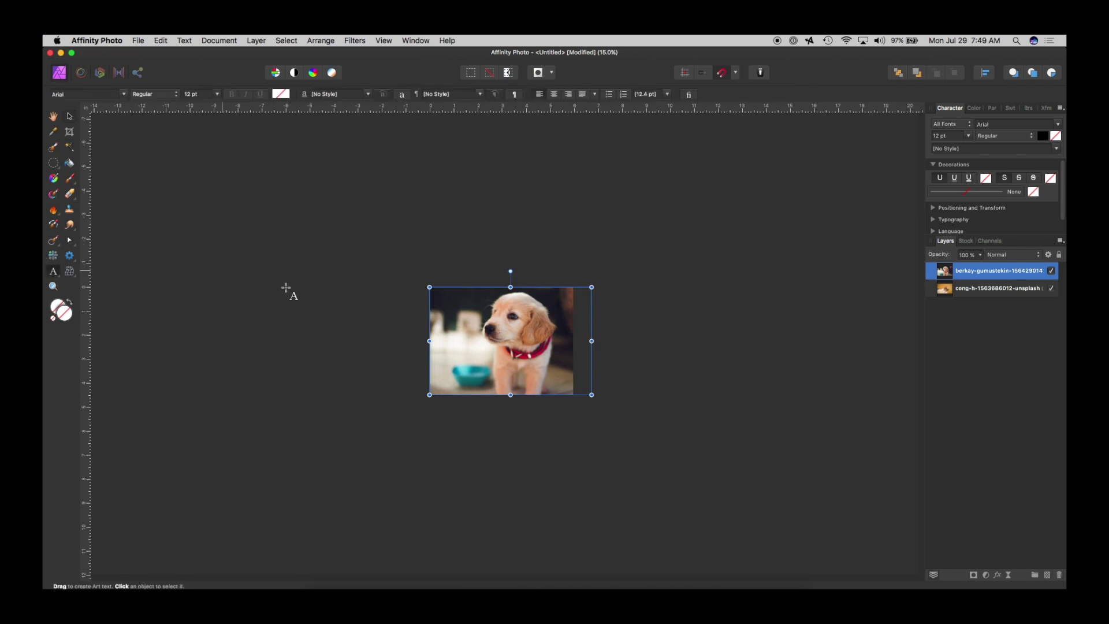
left_click_drag(466, 324, 484, 352)
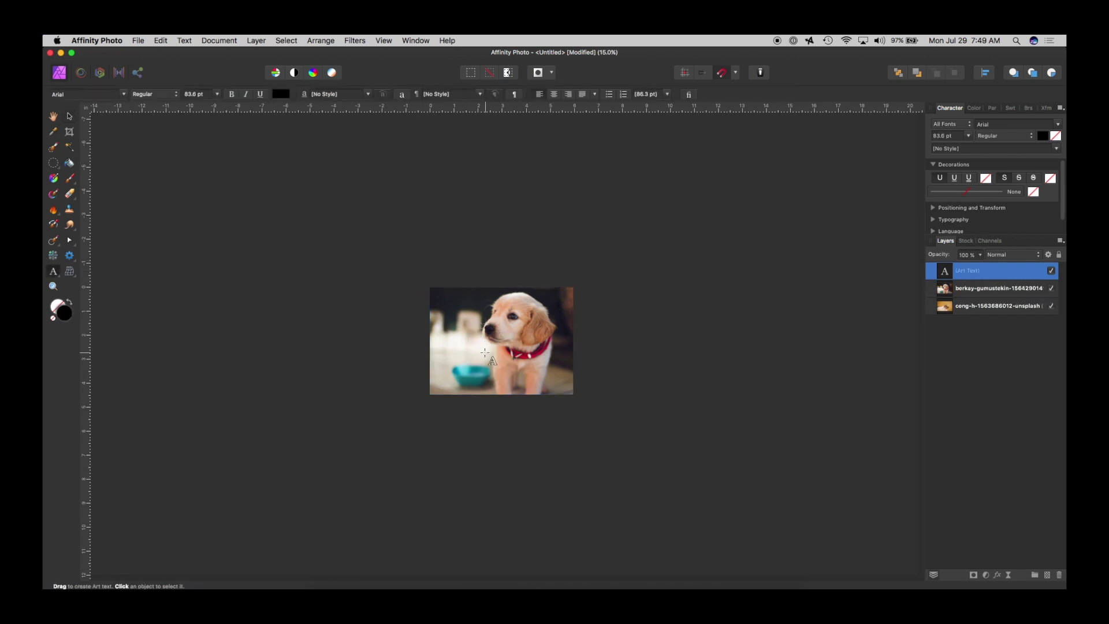
type("Dog")
left_click(70, 117)
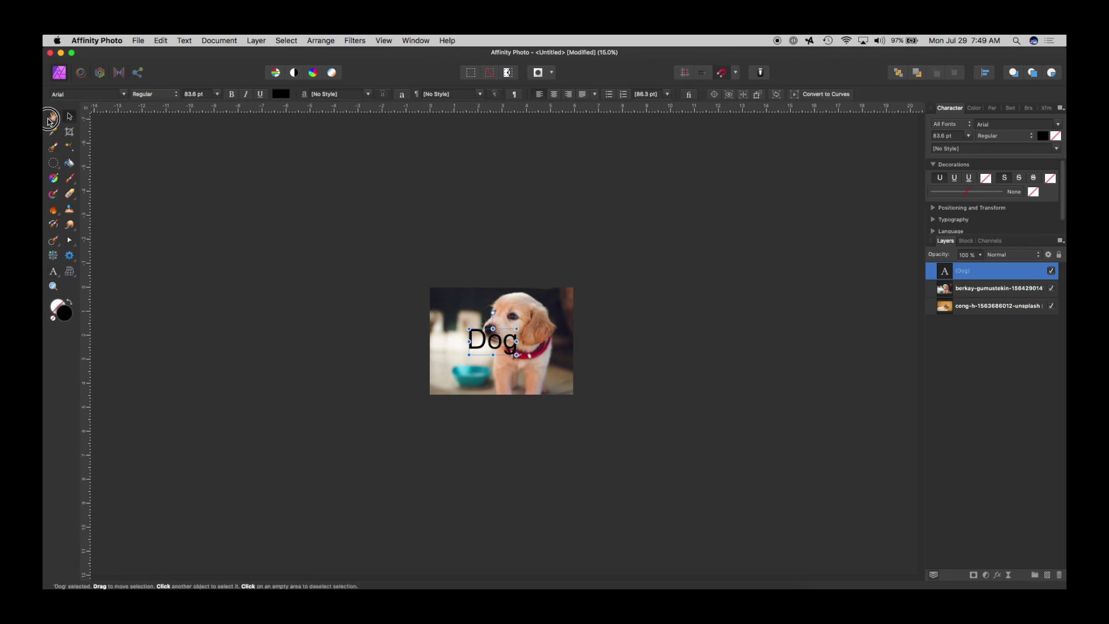
Zoom to fit, then scale the Dog text down and move it onto the red collar.
double_click(52, 117)
left_click(70, 116)
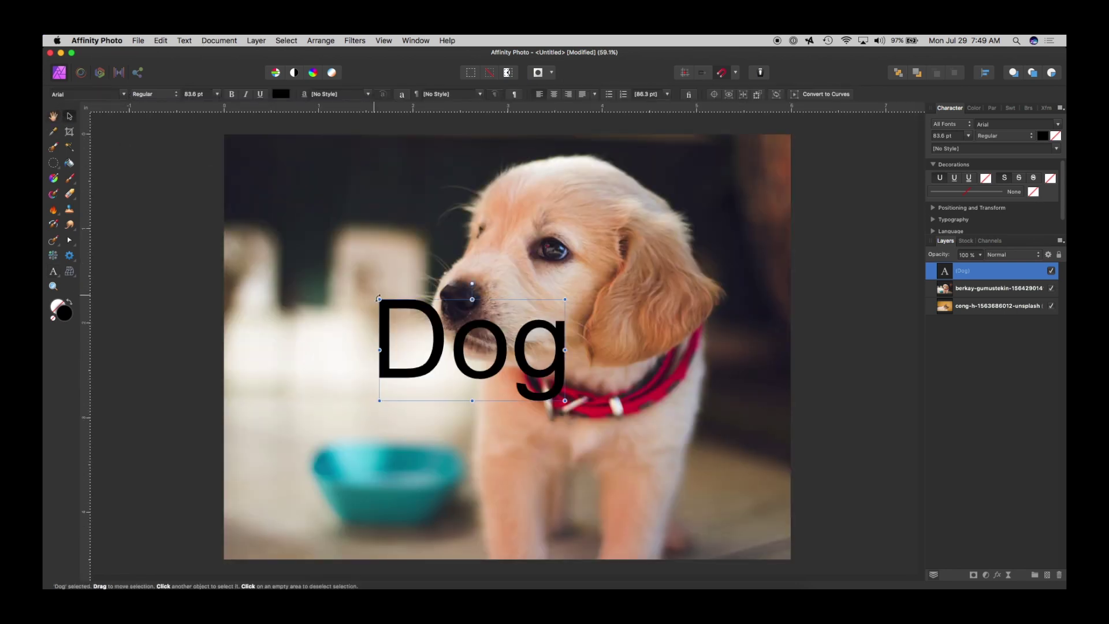
left_click_drag(378, 295, 458, 342)
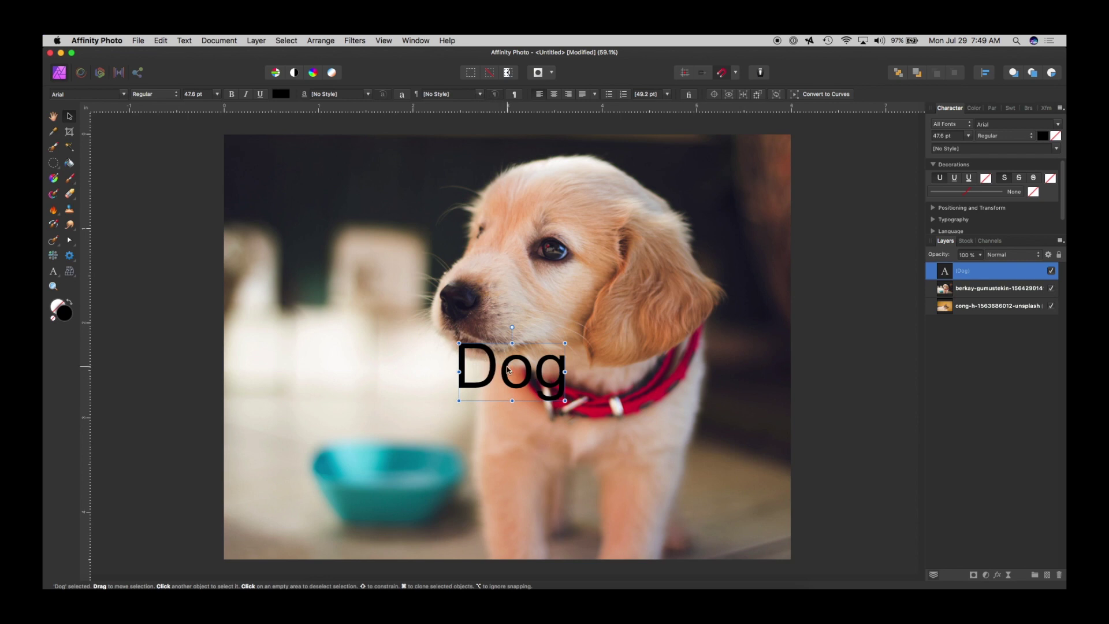
left_click_drag(508, 370, 531, 391)
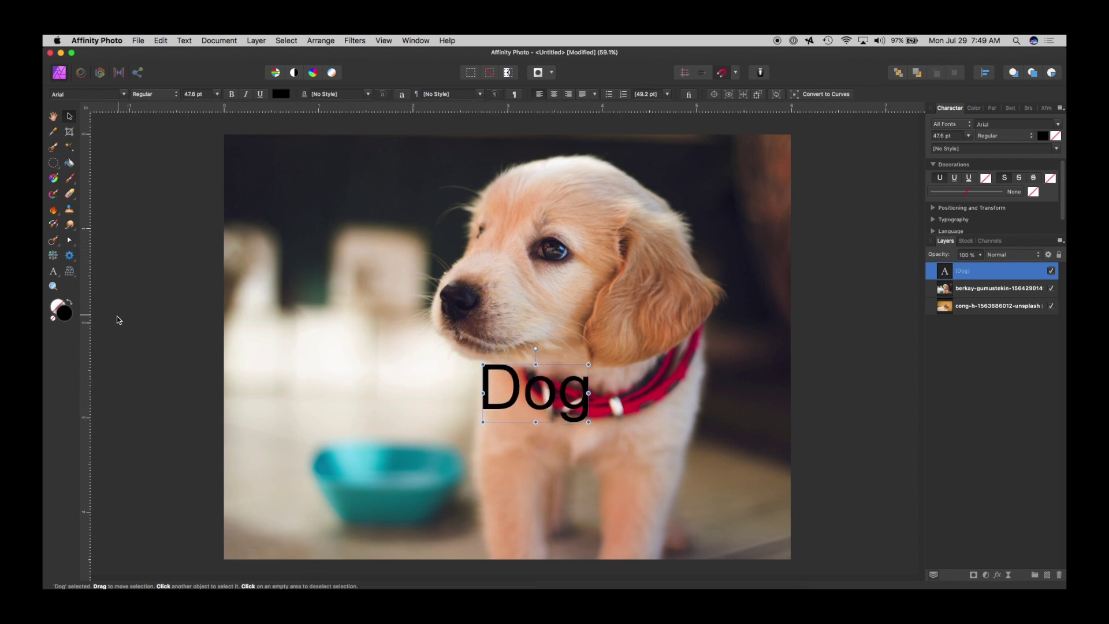
Set the Dog text's font to Bradley Hand Bold and bring up its layer effects.
left_click(85, 96)
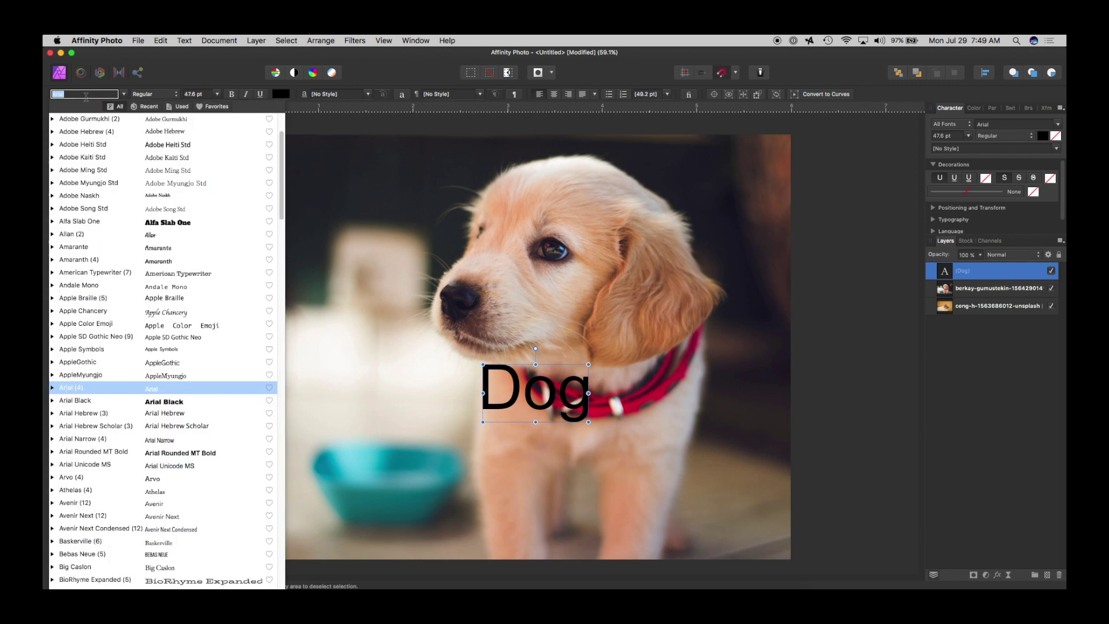
key("Down")
key("Down")
key("Down")
key("Down")
key("Down")
key("Down")
key("Down")
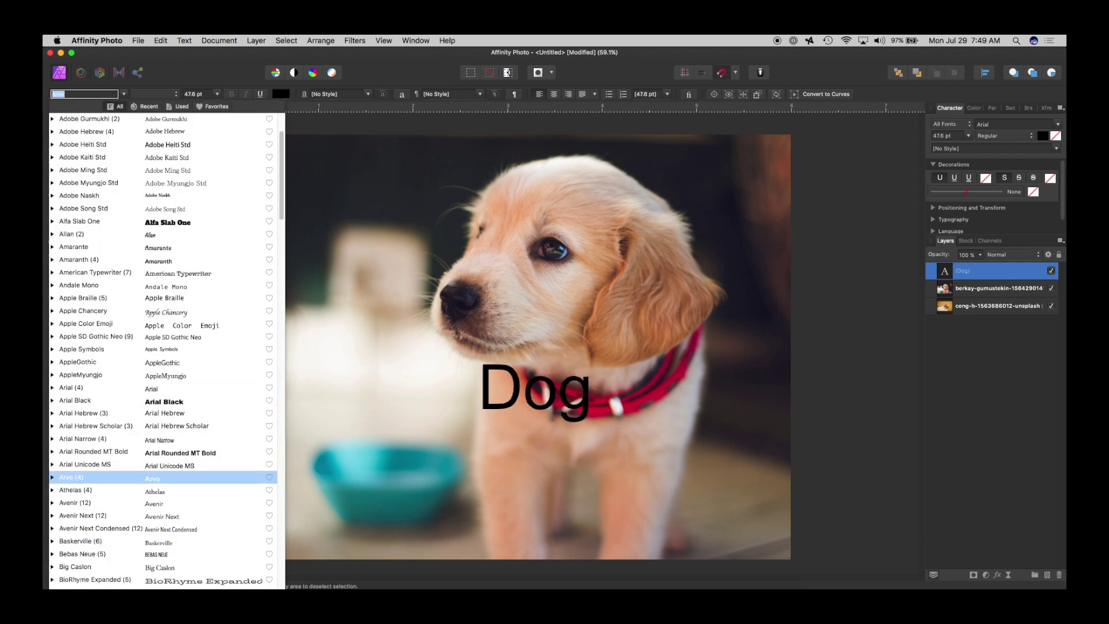
key("Down")
key("Down")
key("Down")
key("Down")
key("Down")
key("Down")
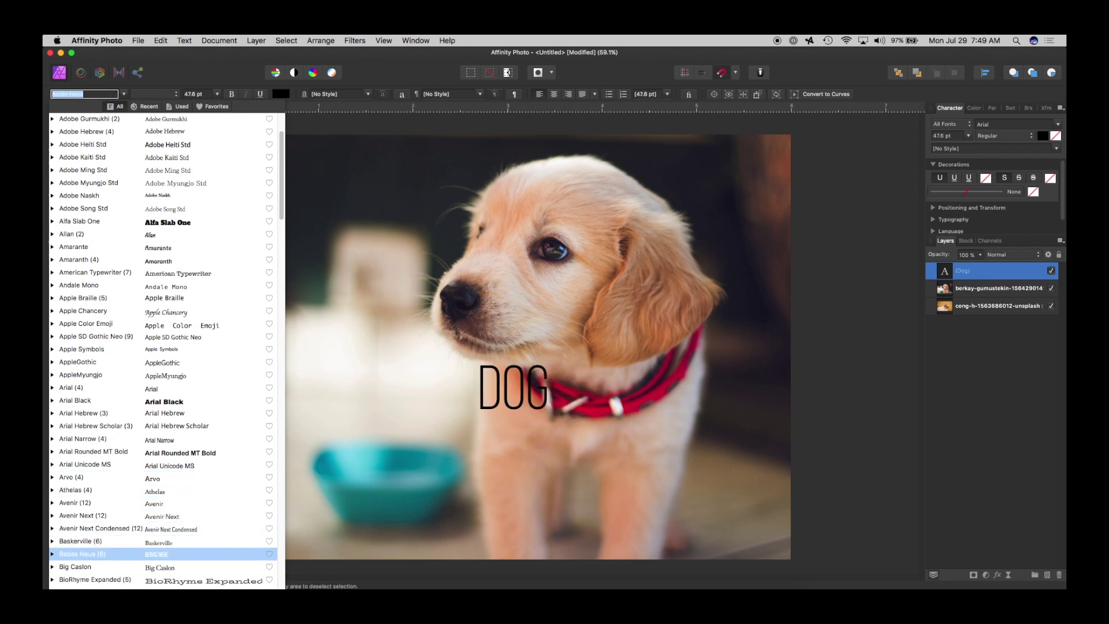
key("Down")
key("Down")
key("Down")
key("Down")
key("Down")
key("Down")
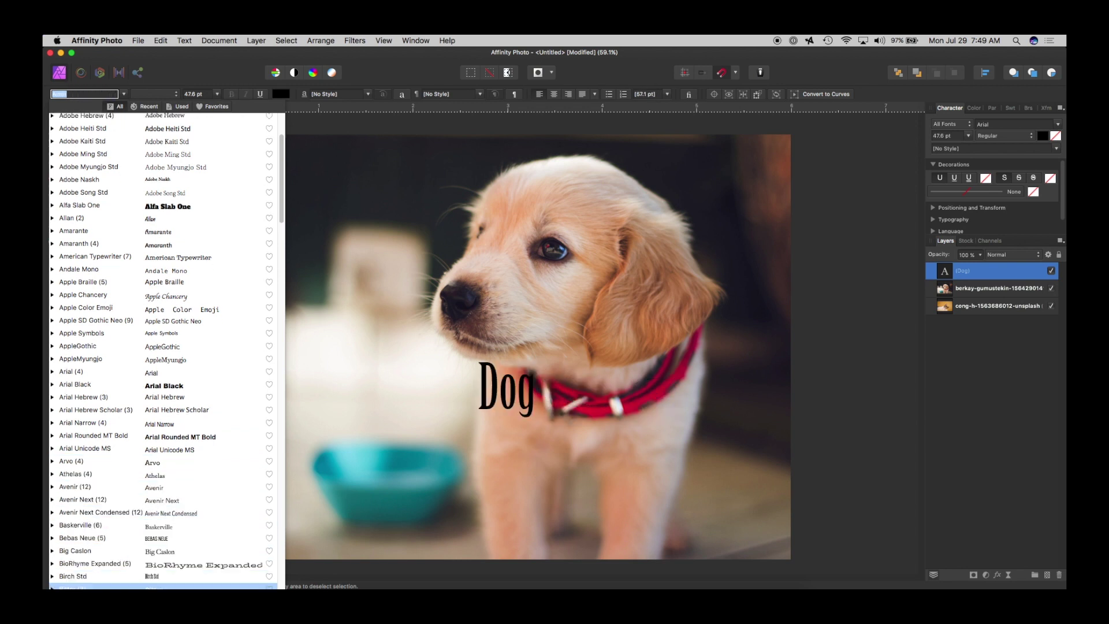
key("Down")
key("Down")
key("Down")
key("Down")
key("Down")
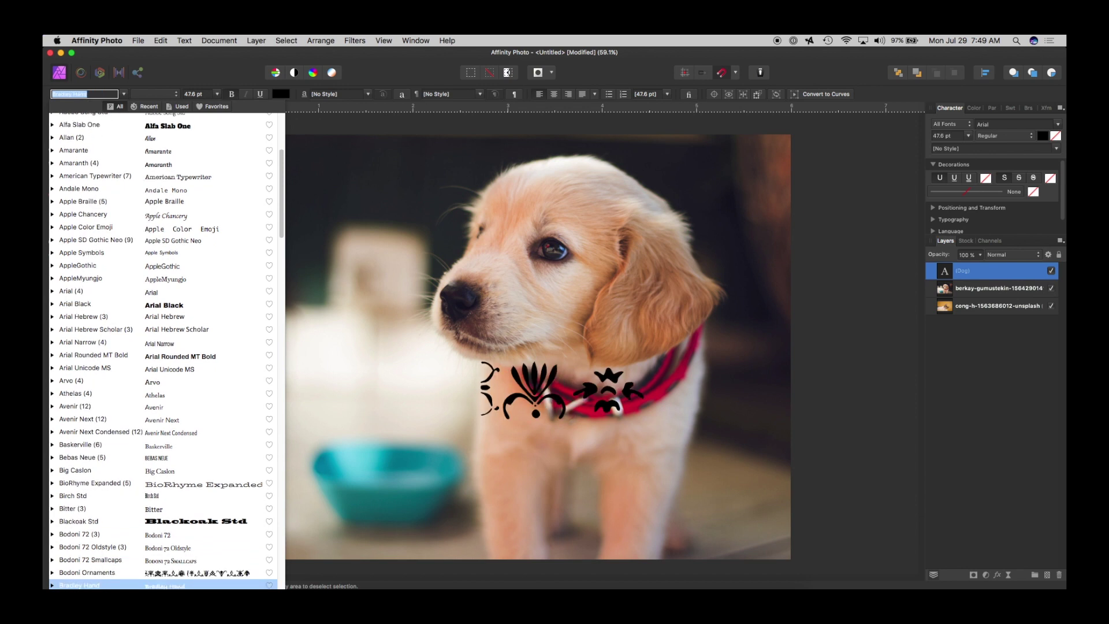
key("Up")
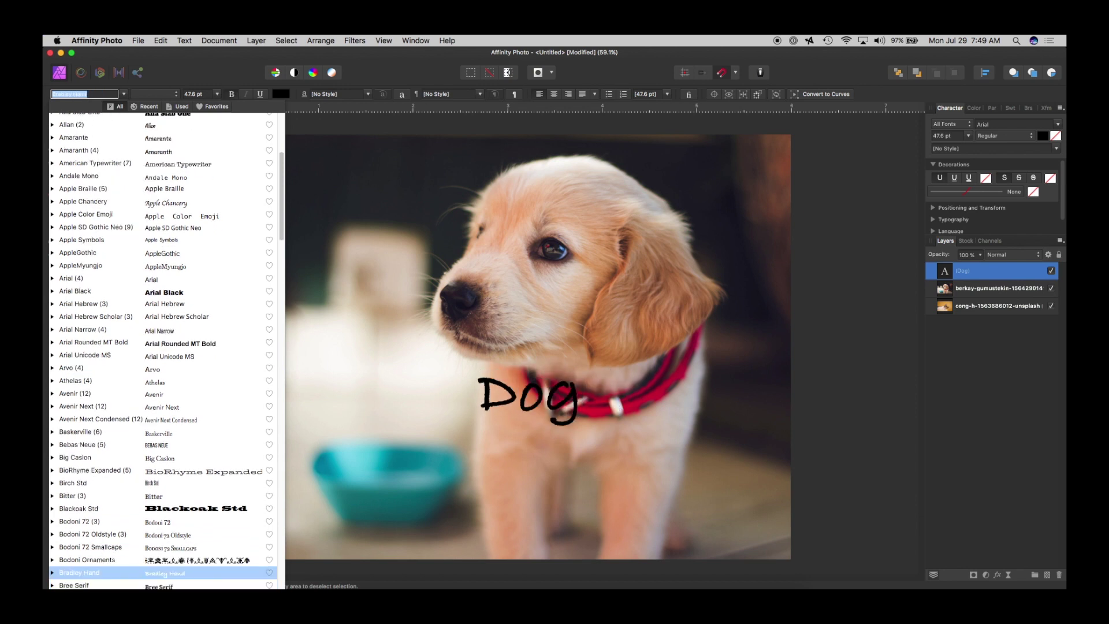
key("Return")
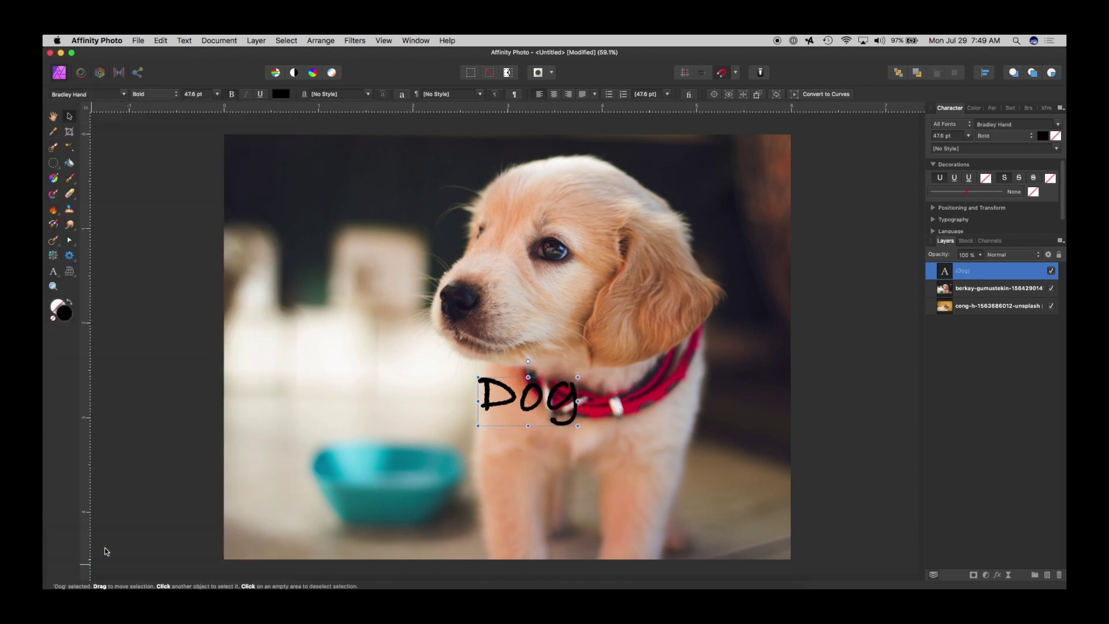
left_click(997, 575)
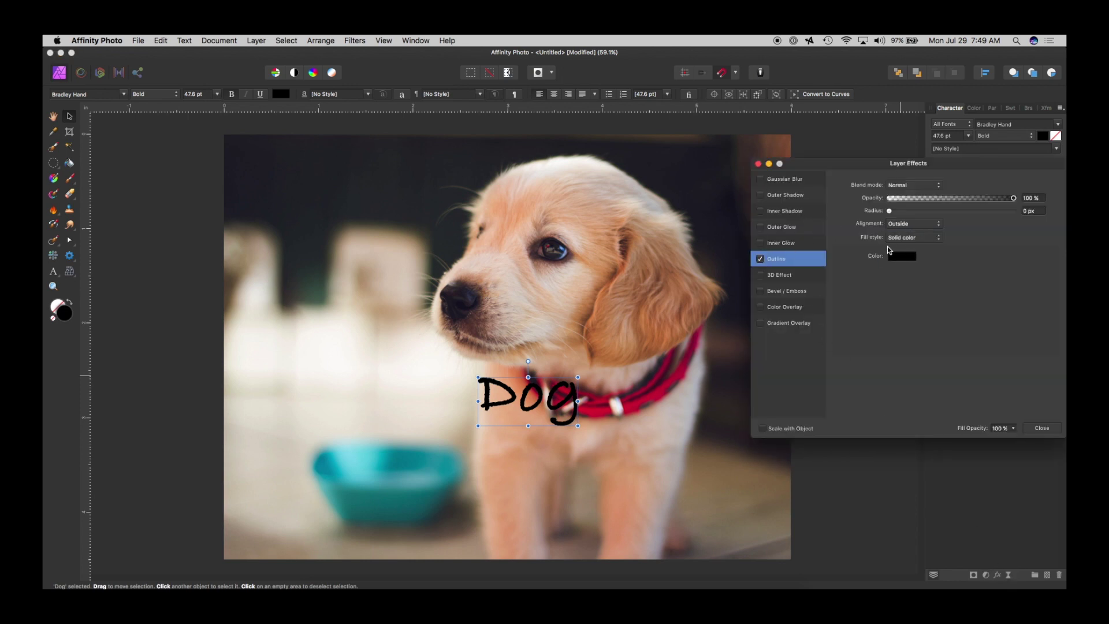
Give the Dog text a white outline about 3.3 px wide.
left_click(902, 257)
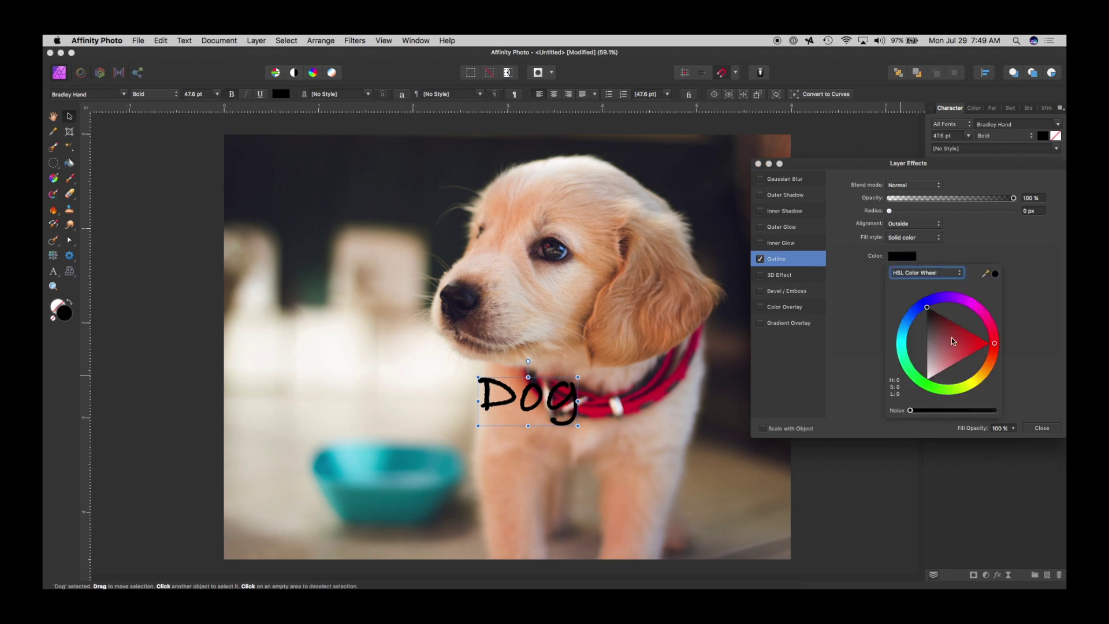
left_click(924, 375)
left_click_drag(889, 210, 924, 209)
left_click(1041, 428)
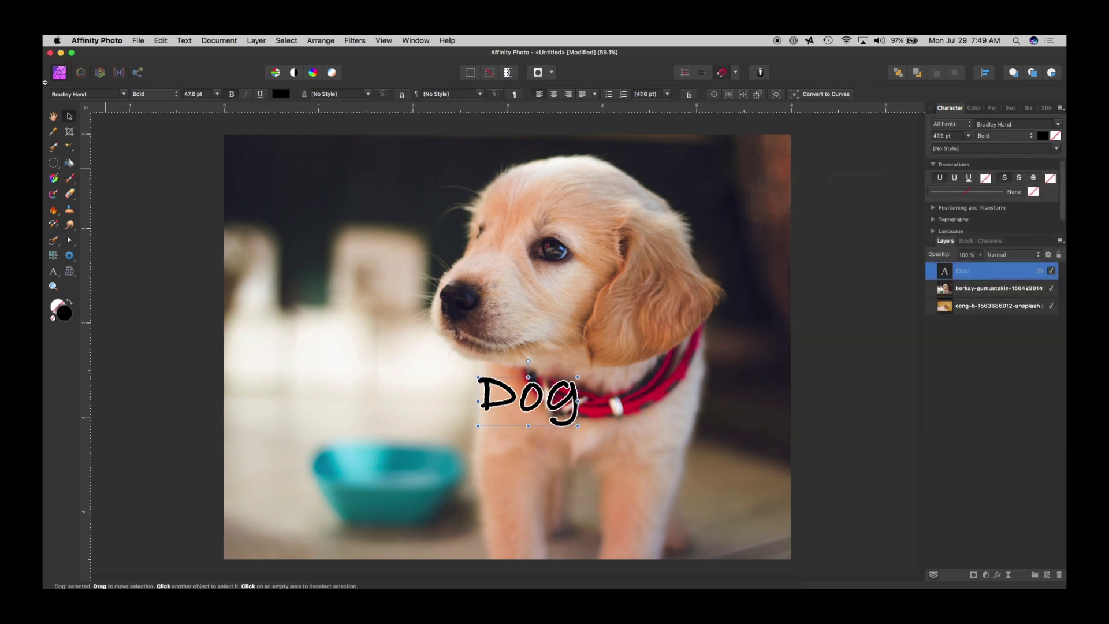
Duplicate the Dog text layer with Cmd+J and select the top copy.
left_click(166, 162)
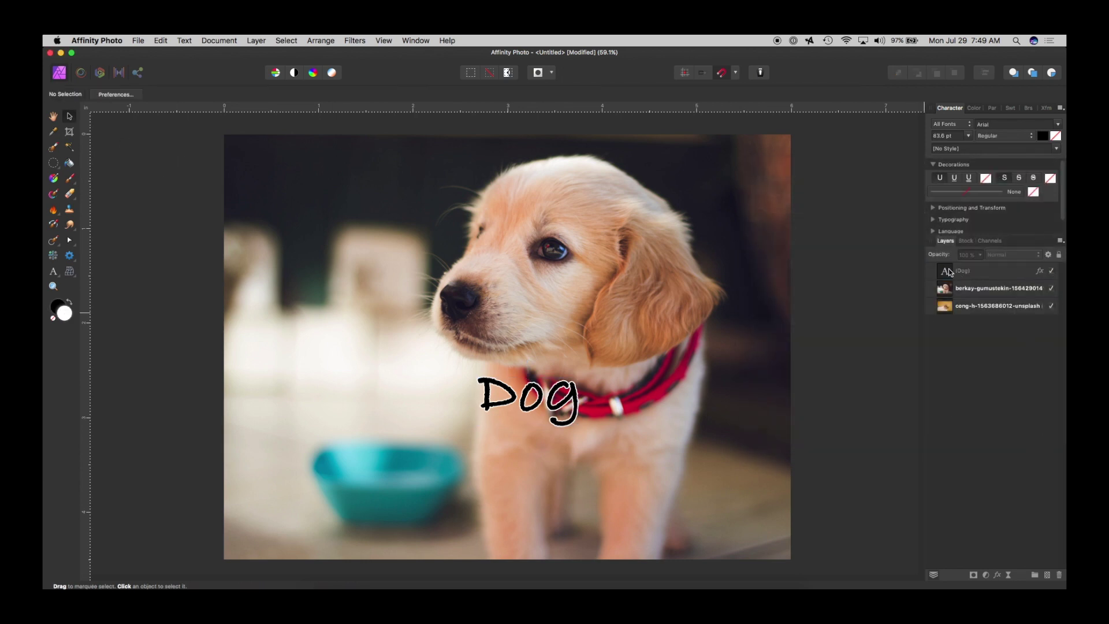
left_click(950, 272)
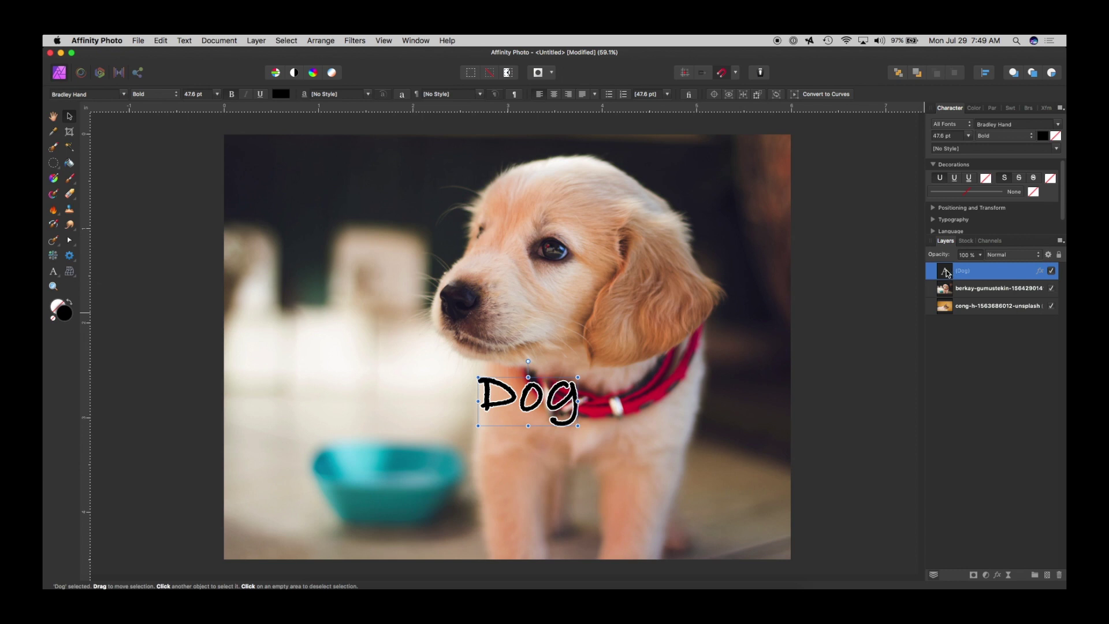
key("super+j")
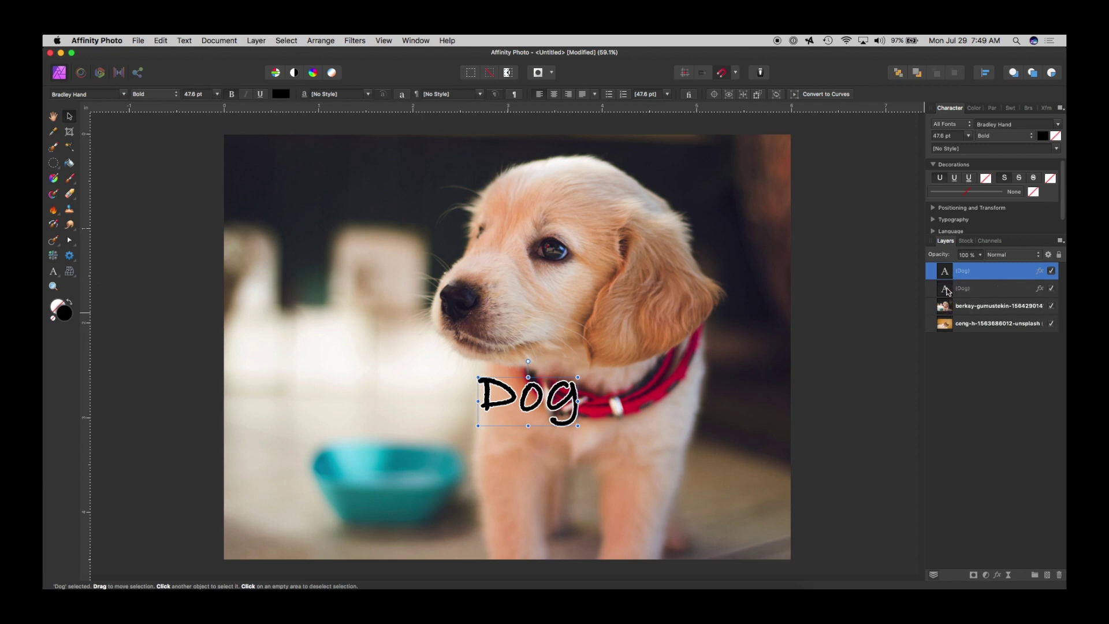
left_click(1038, 304)
double_click(958, 270)
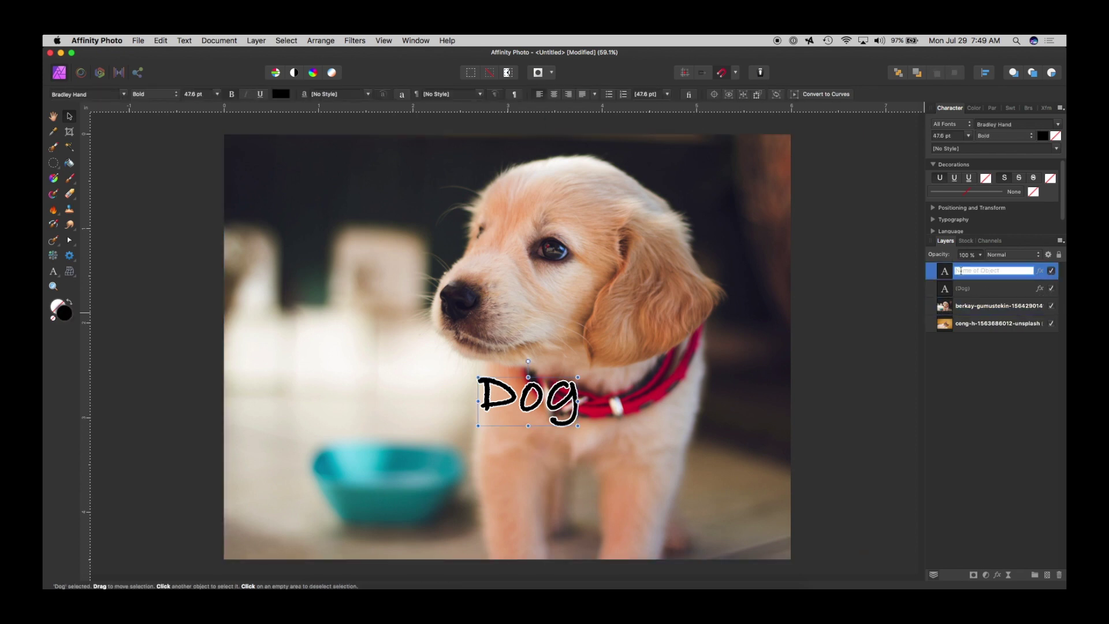
left_click(983, 364)
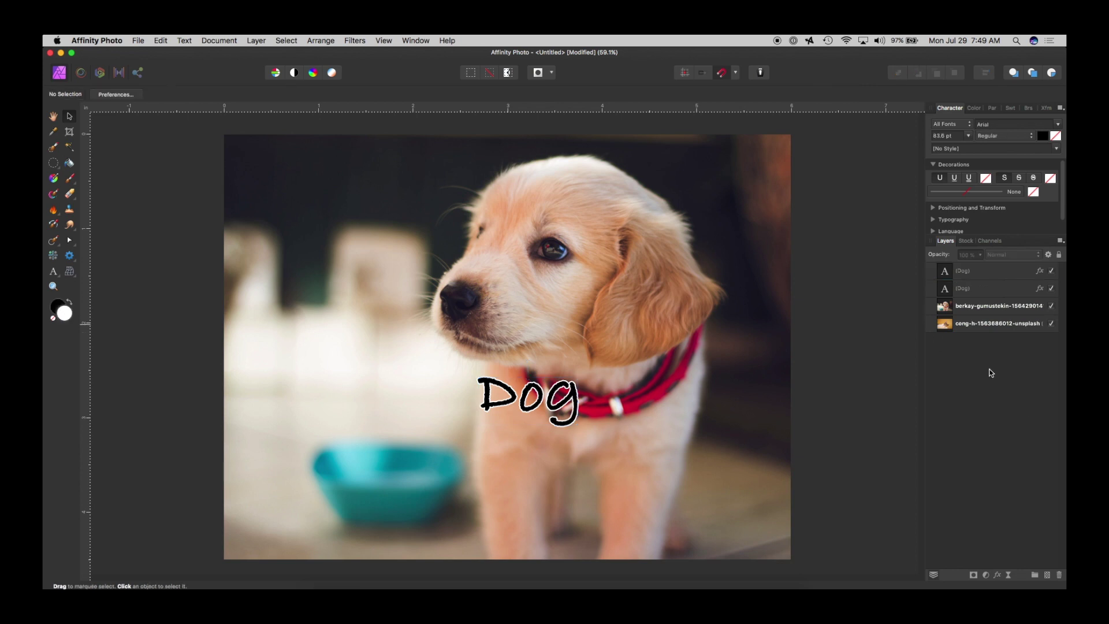
left_click(947, 275)
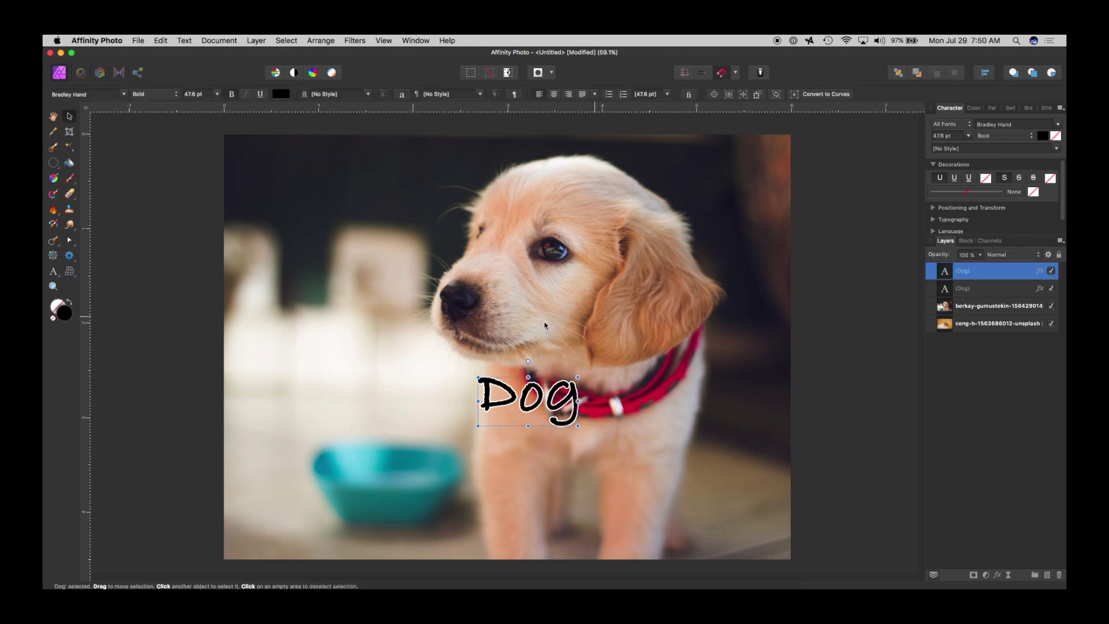
Retype the copy as 'Cat' and hide the Cat text layer.
left_click(53, 271)
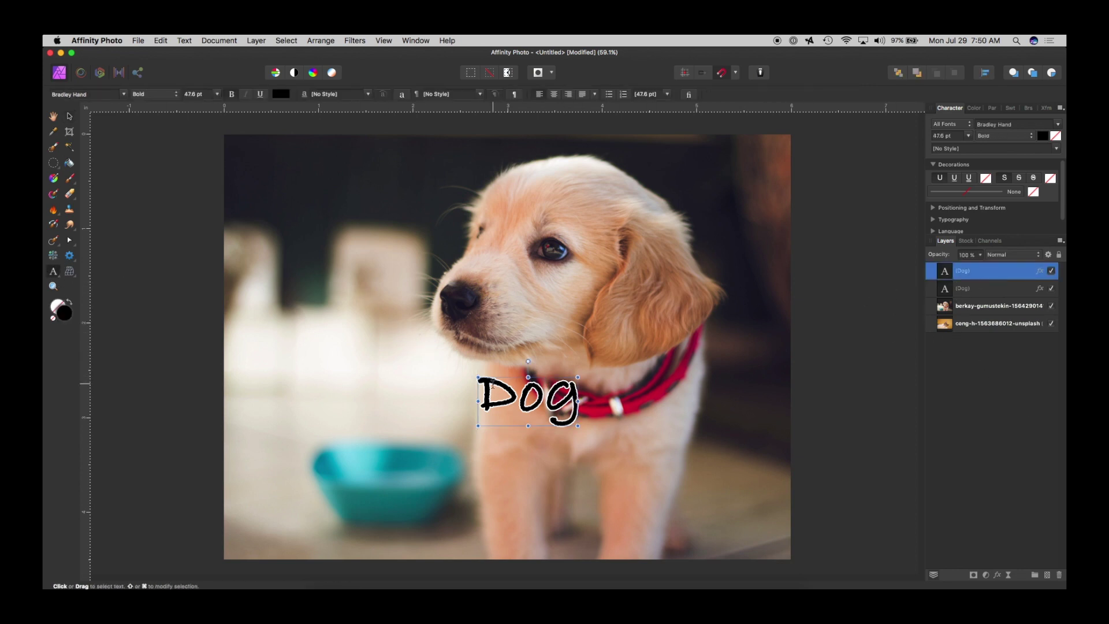
left_click_drag(486, 391, 577, 395)
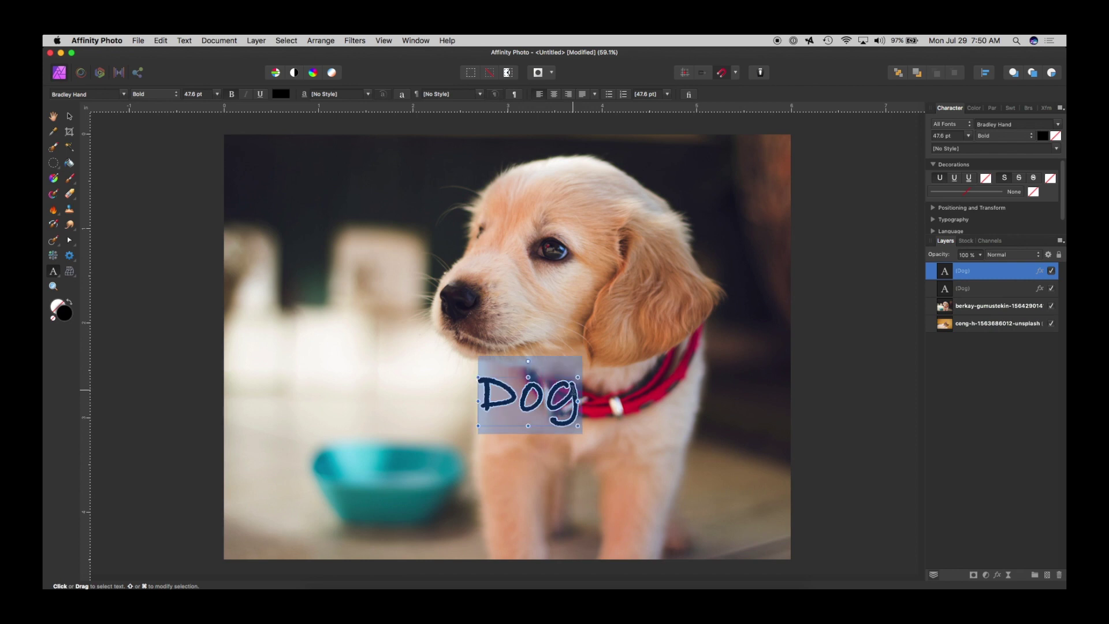
type("Cat")
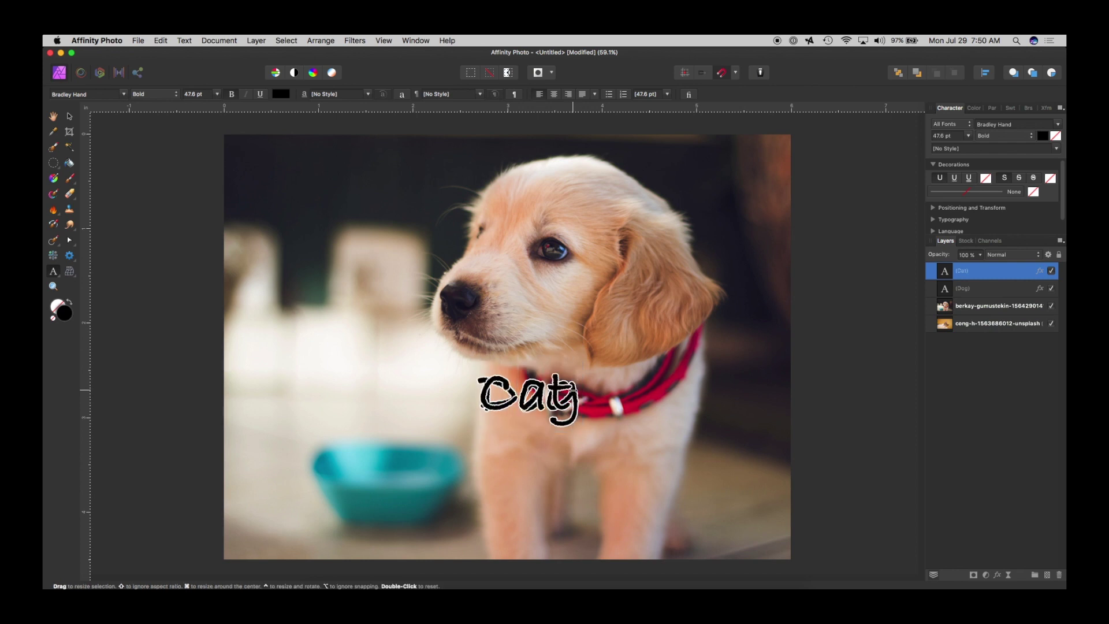
left_click(1051, 288)
left_click(69, 116)
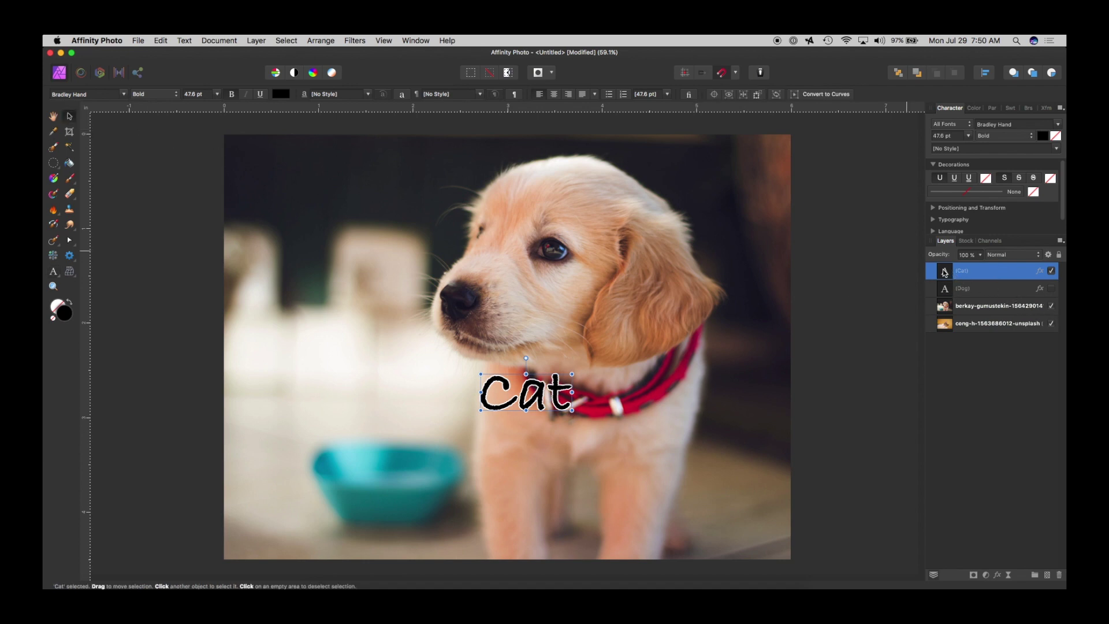
left_click(1051, 271)
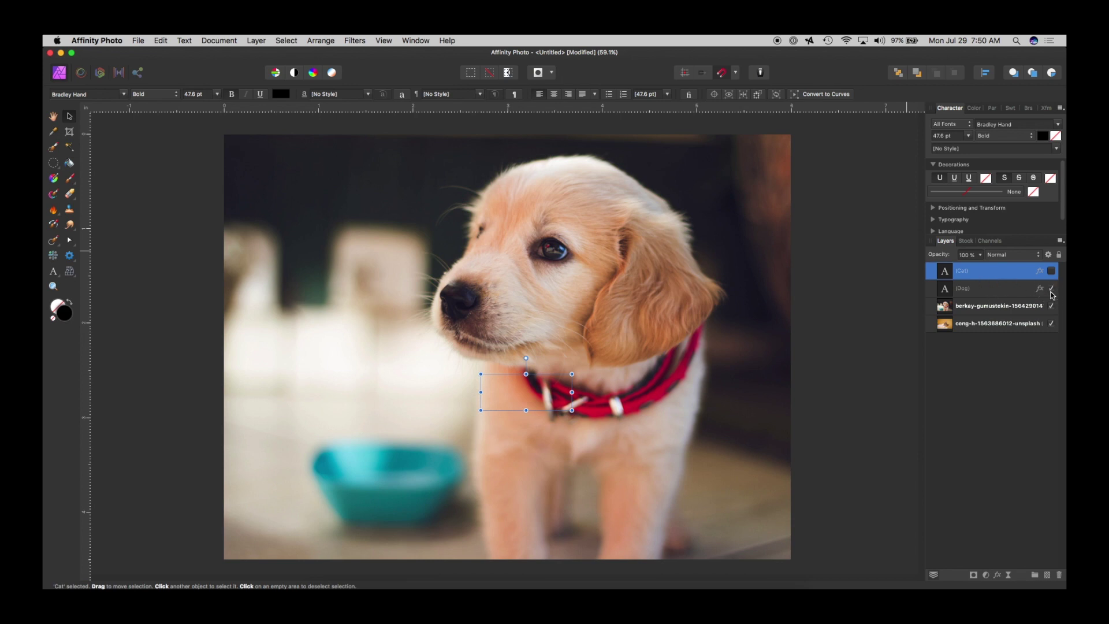
Group the dog photo with the Dog text and name the group 'Dog'.
left_click(948, 306)
left_click(947, 294, "shift")
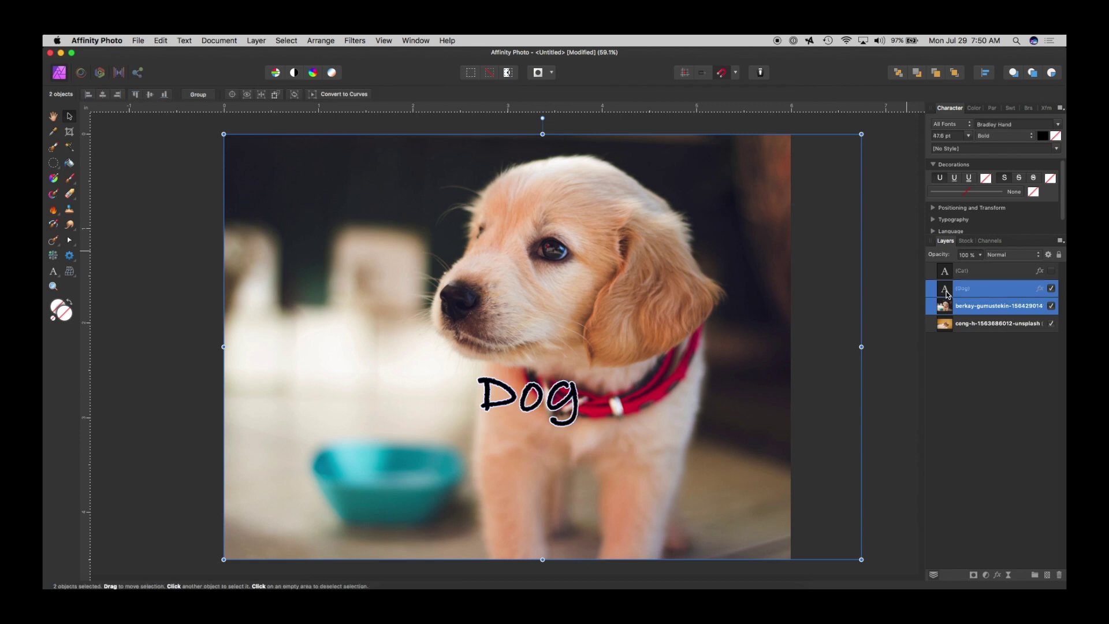
key("super+g")
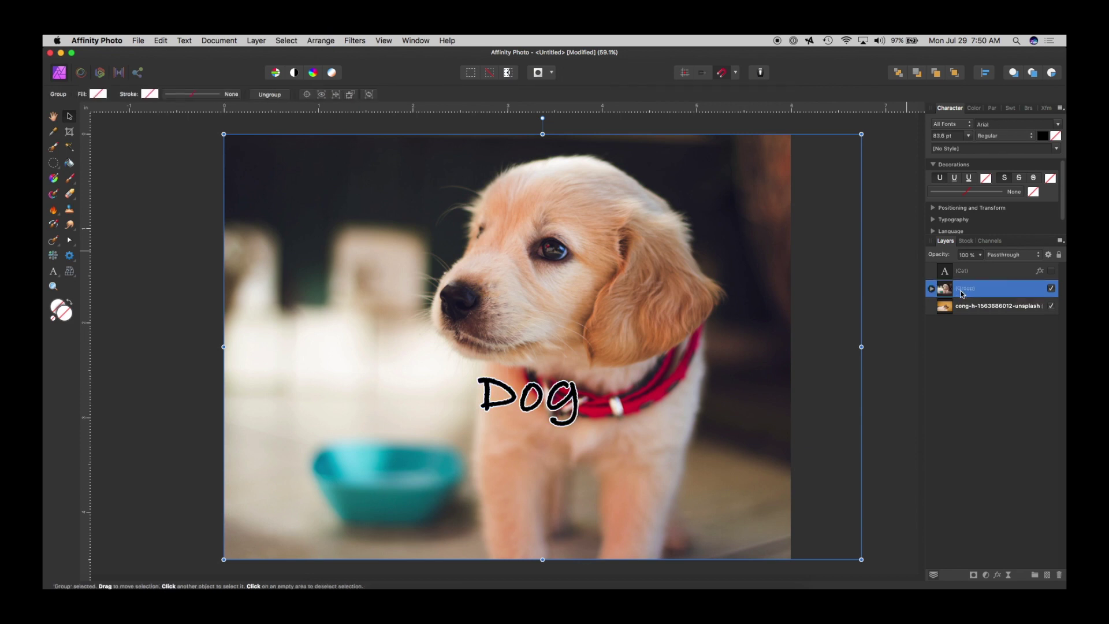
double_click(963, 288)
type("G")
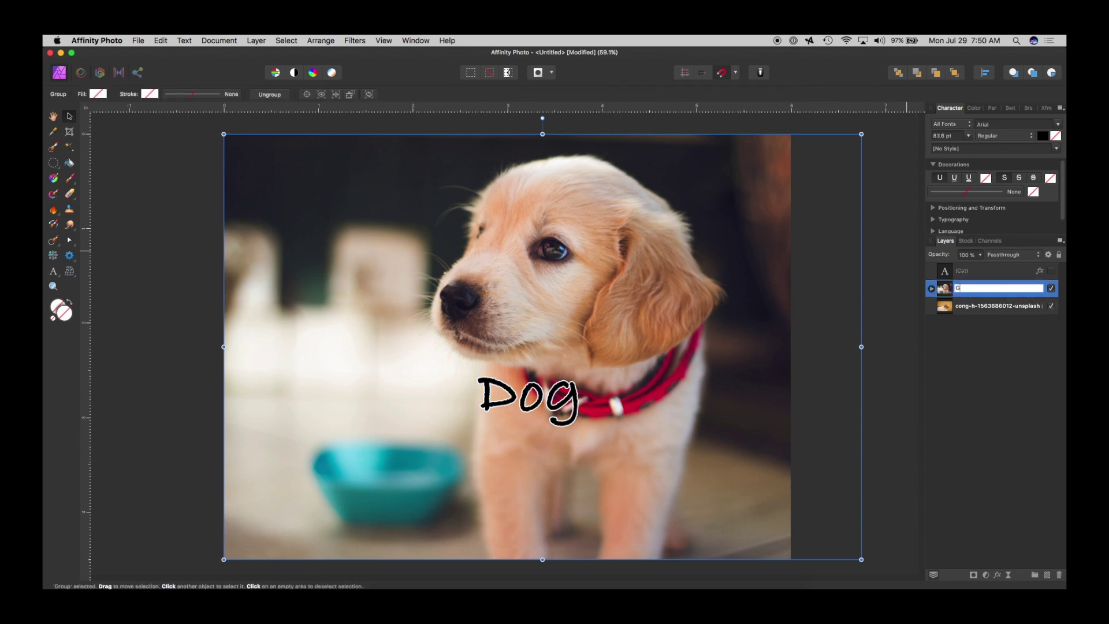
key("BackSpace")
type("Dog")
left_click(995, 333)
left_click_drag(944, 288, 948, 311)
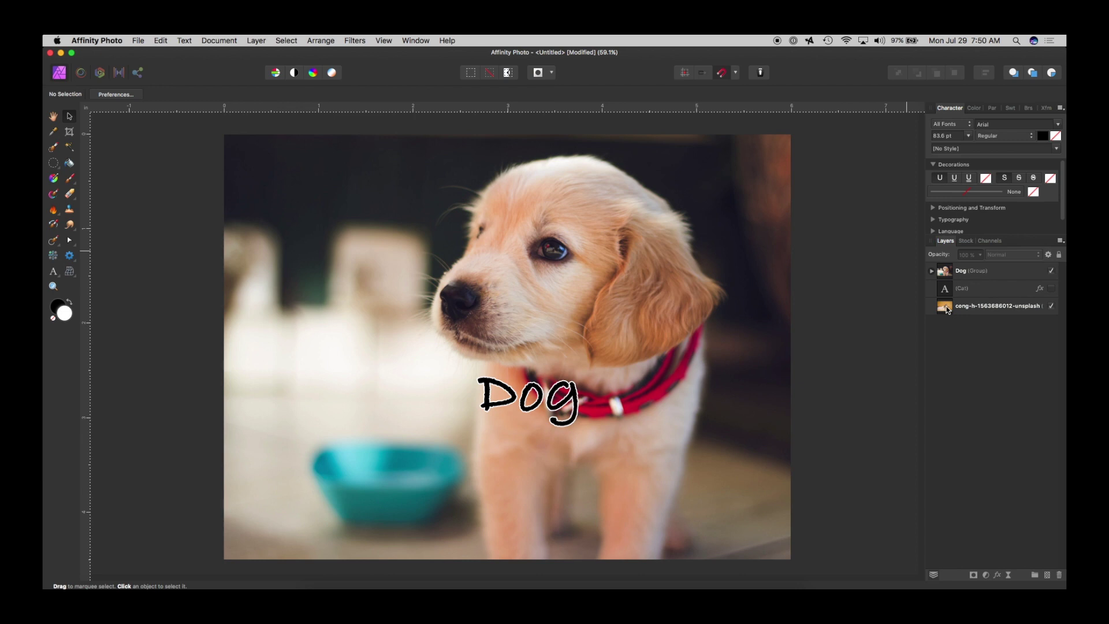
Group the Cat text with the cat photo and name the group 'Cat'.
left_click(949, 289)
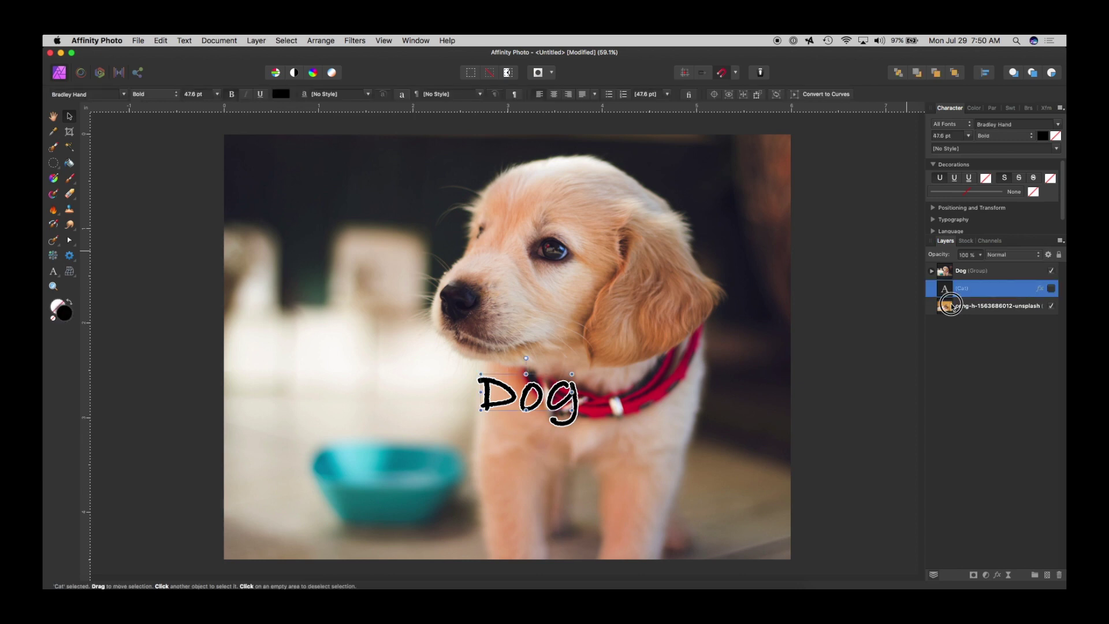
left_click(952, 307, "shift")
key("super+g")
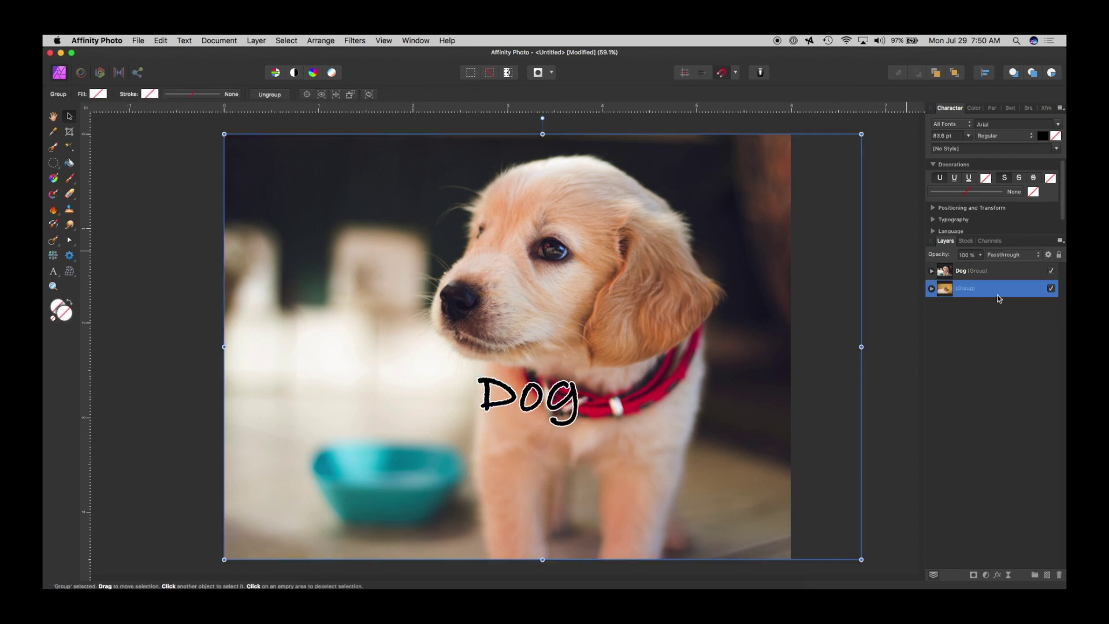
double_click(976, 289)
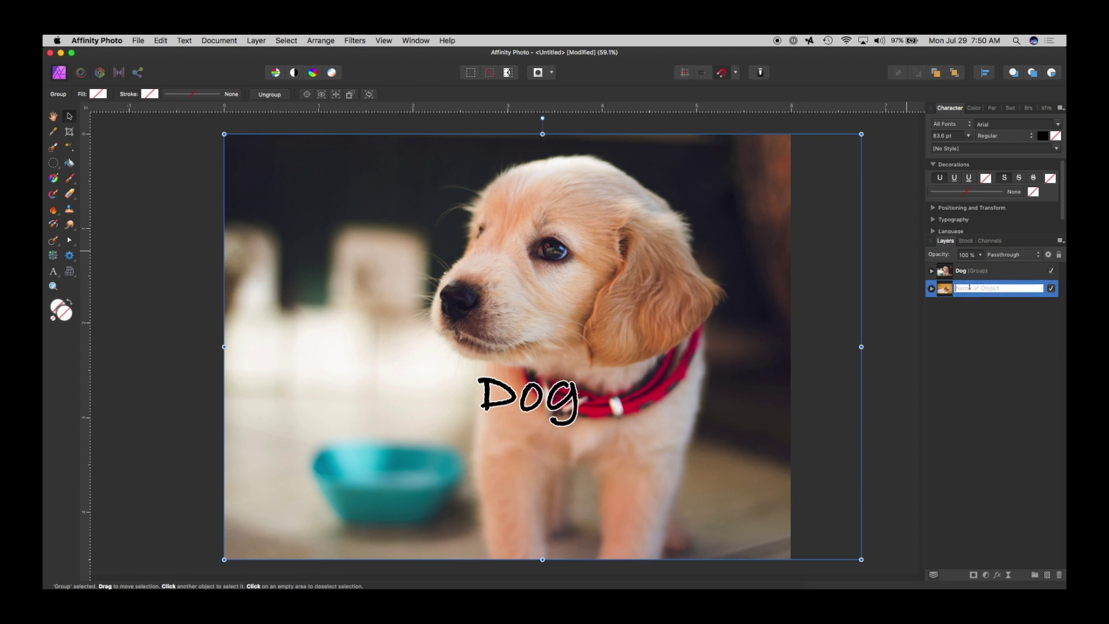
type("Cat")
left_click(956, 326)
Show the Cat caption and move it down over the cat's paw.
left_click(1051, 272)
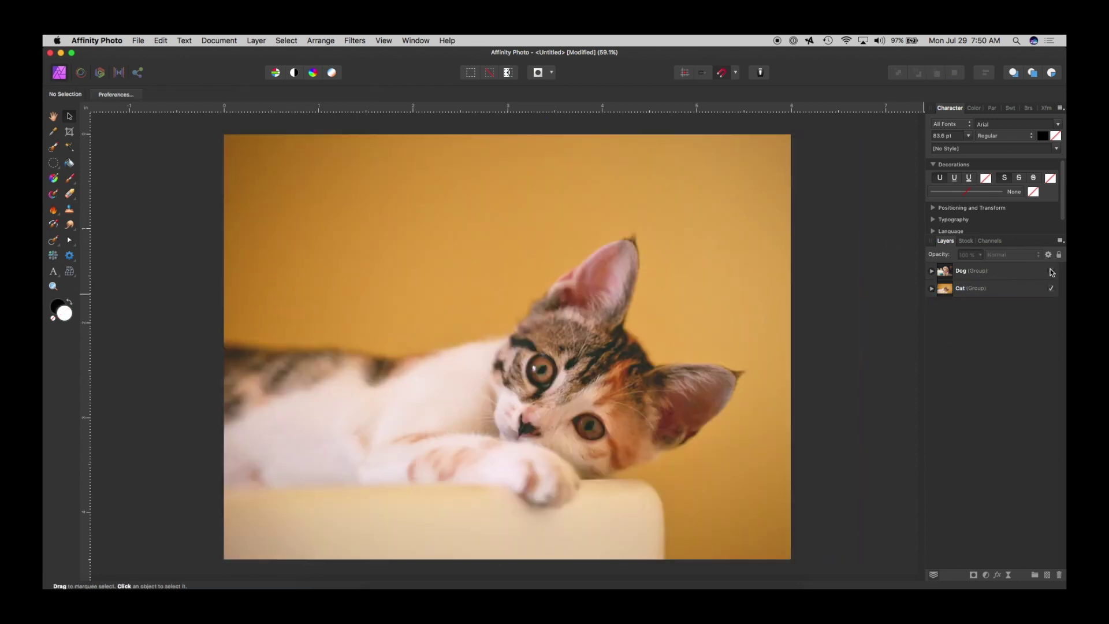
left_click(930, 291)
left_click(1051, 306)
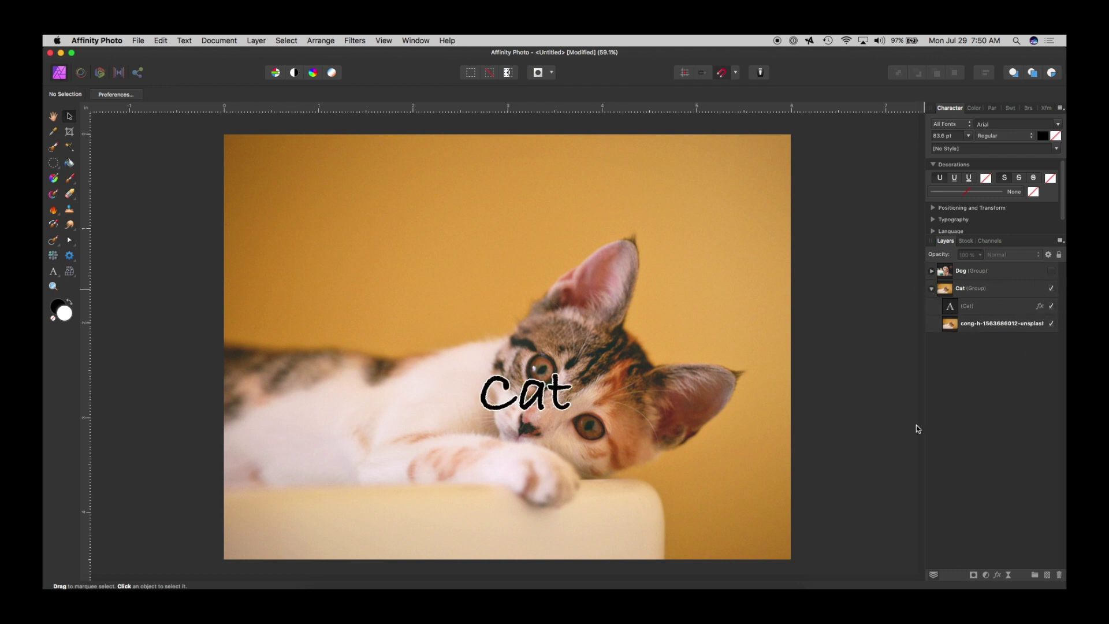
left_click(951, 306)
left_click_drag(531, 399, 529, 462)
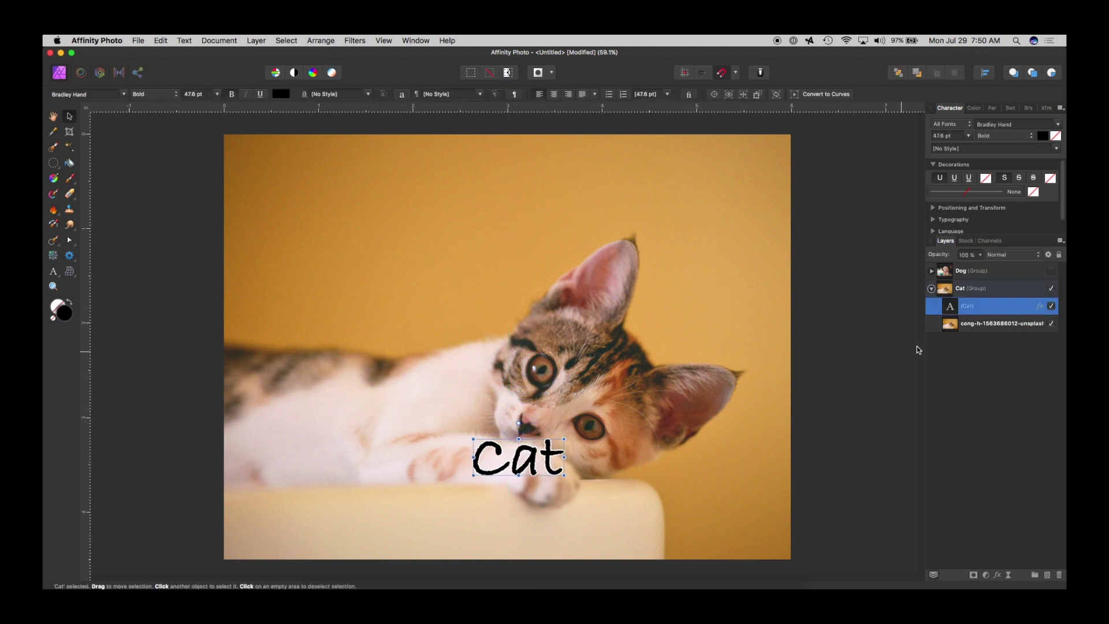
Hide the Cat group and show the Dog group.
left_click(932, 288)
left_click(1051, 288)
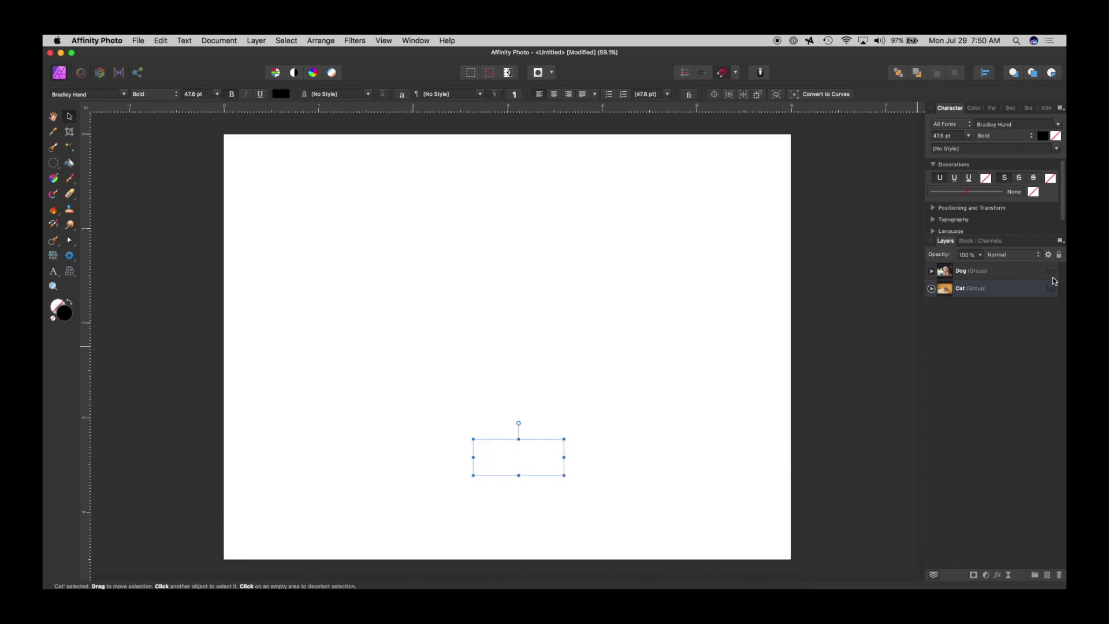
left_click(1051, 271)
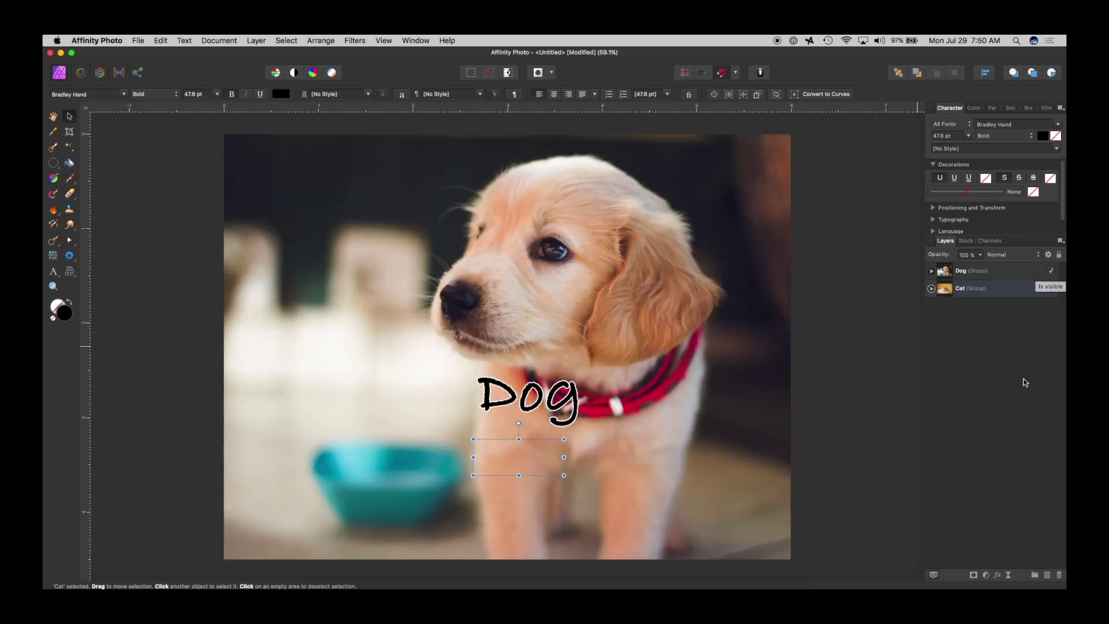
Save the layout as SmartObjOrig.afphoto, replacing the existing file.
left_click(121, 155)
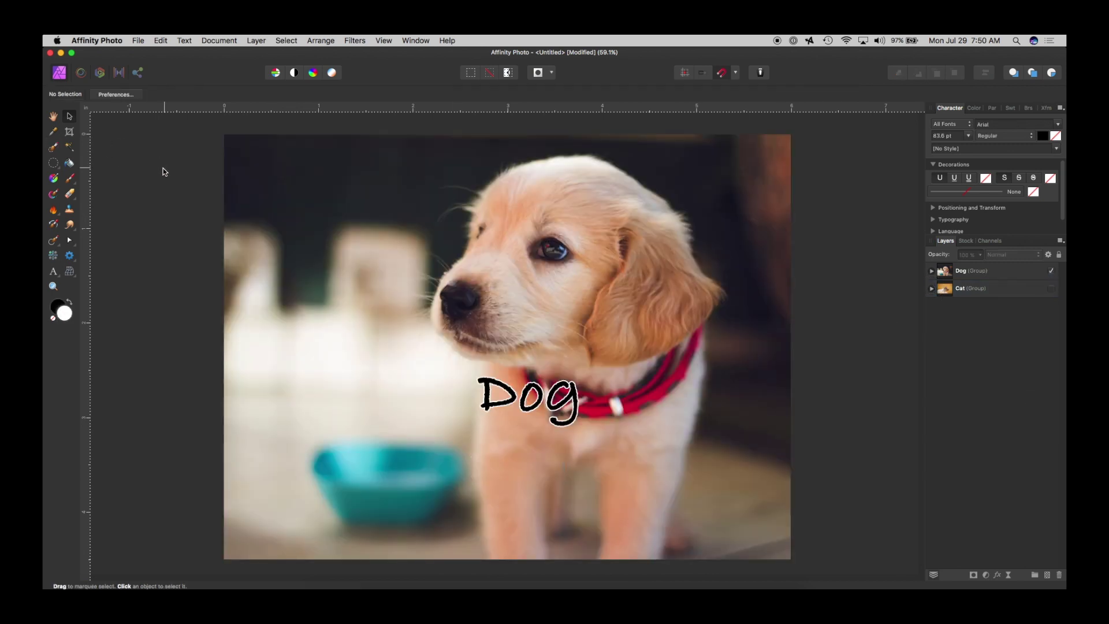
left_click(143, 42)
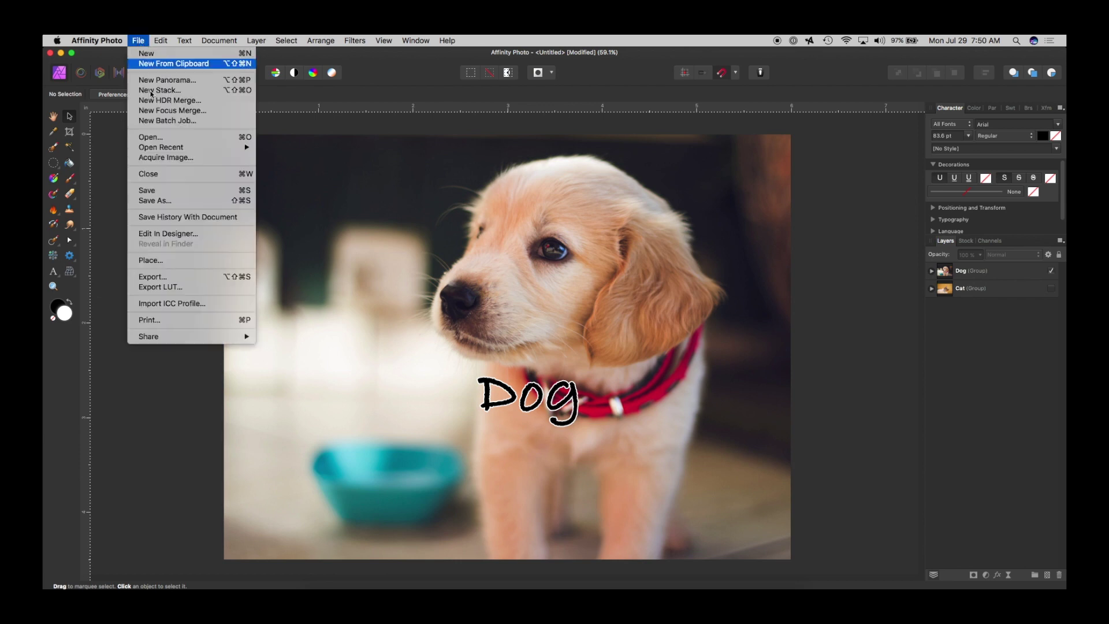
left_click(148, 192)
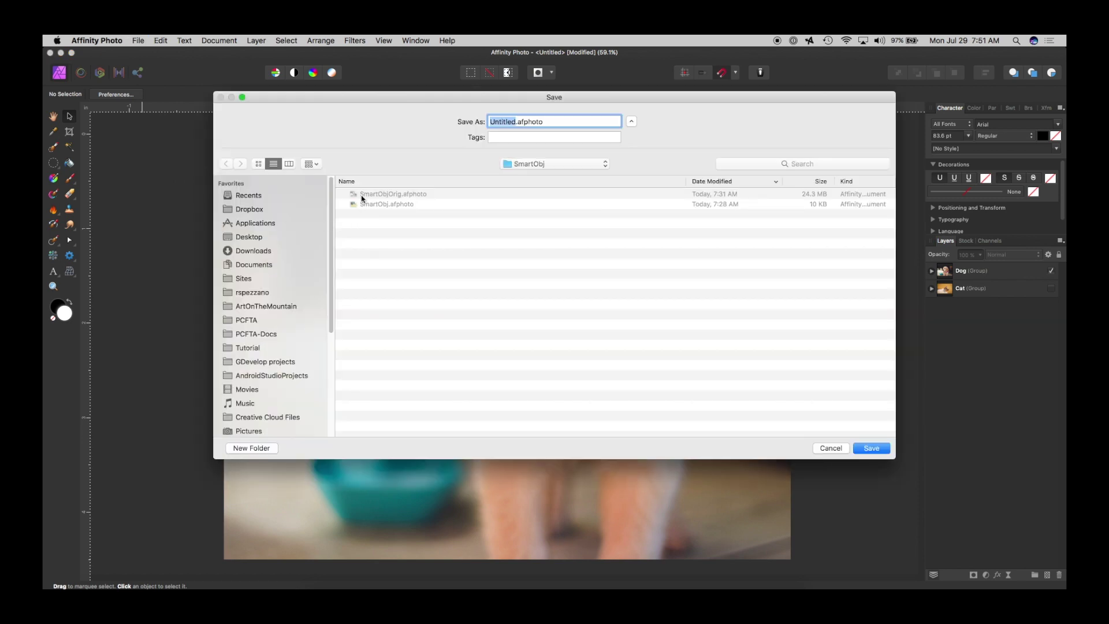
left_click(362, 196)
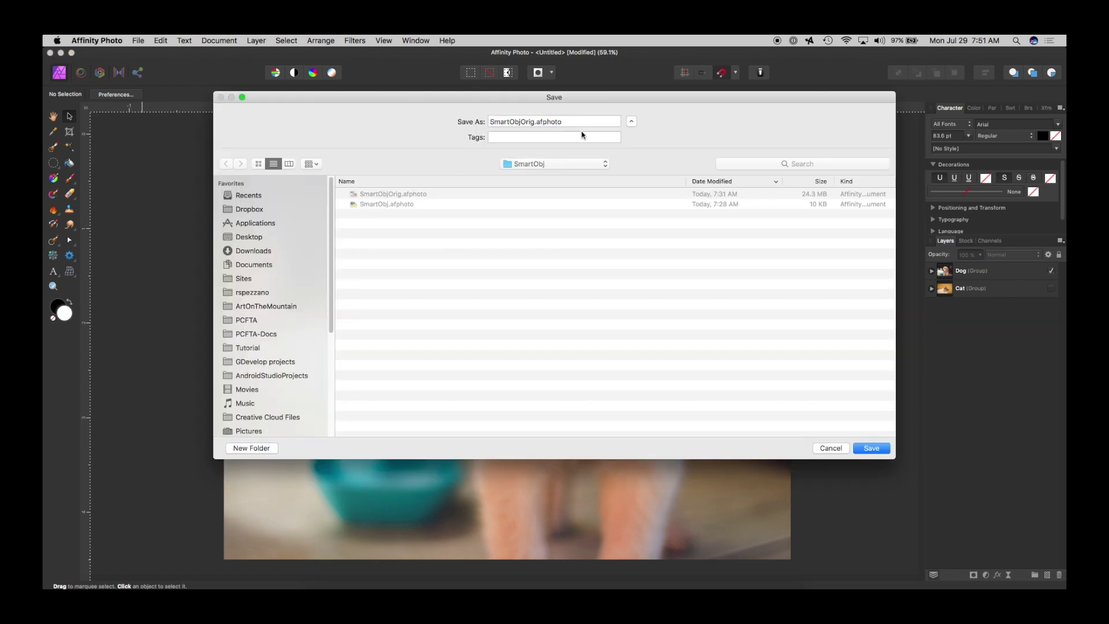
left_click(873, 450)
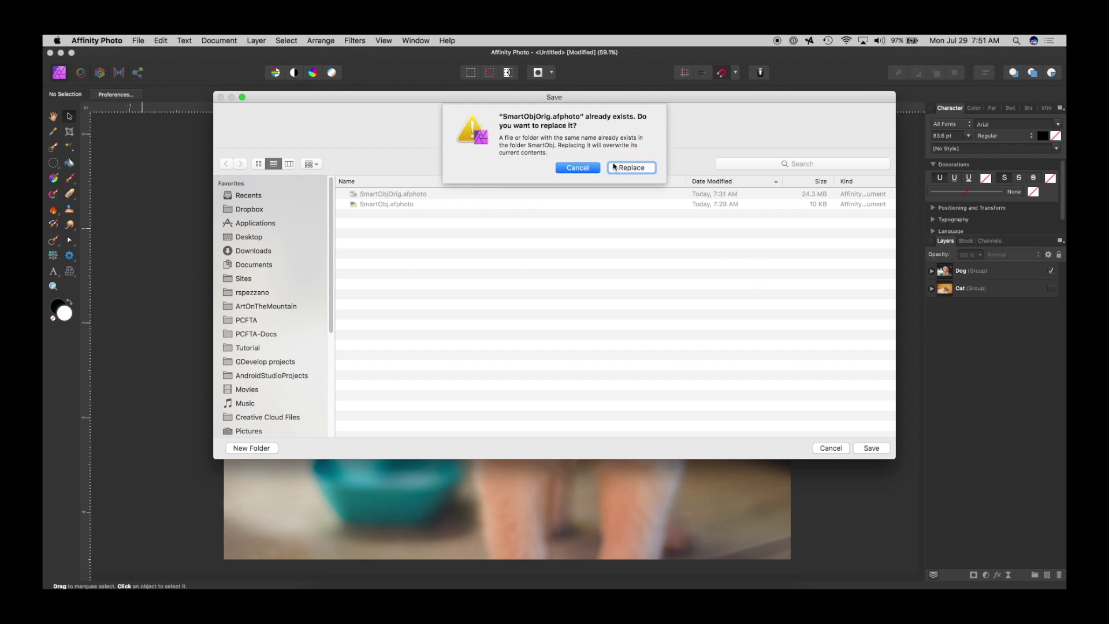
left_click(632, 167)
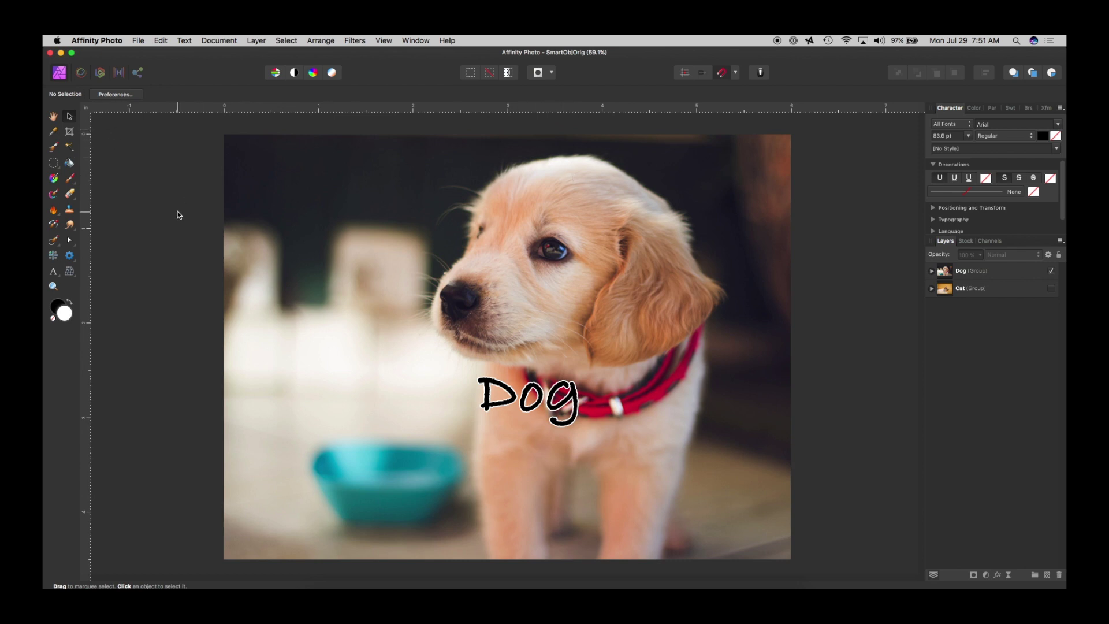
Close the saved document and create a new blank document with default settings.
key("super+w")
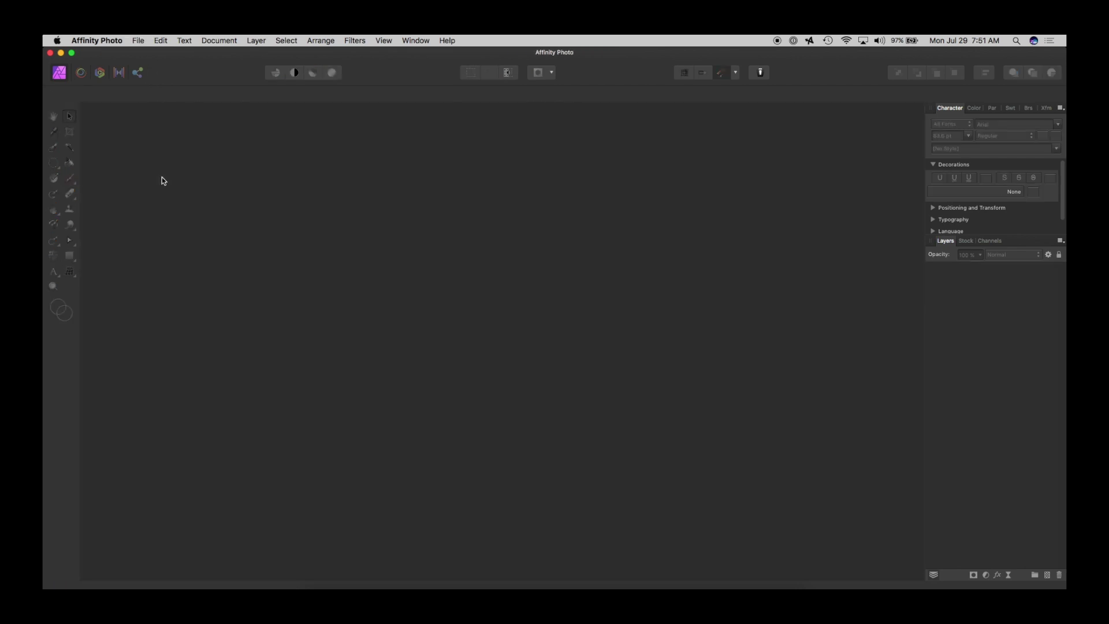
left_click(141, 41)
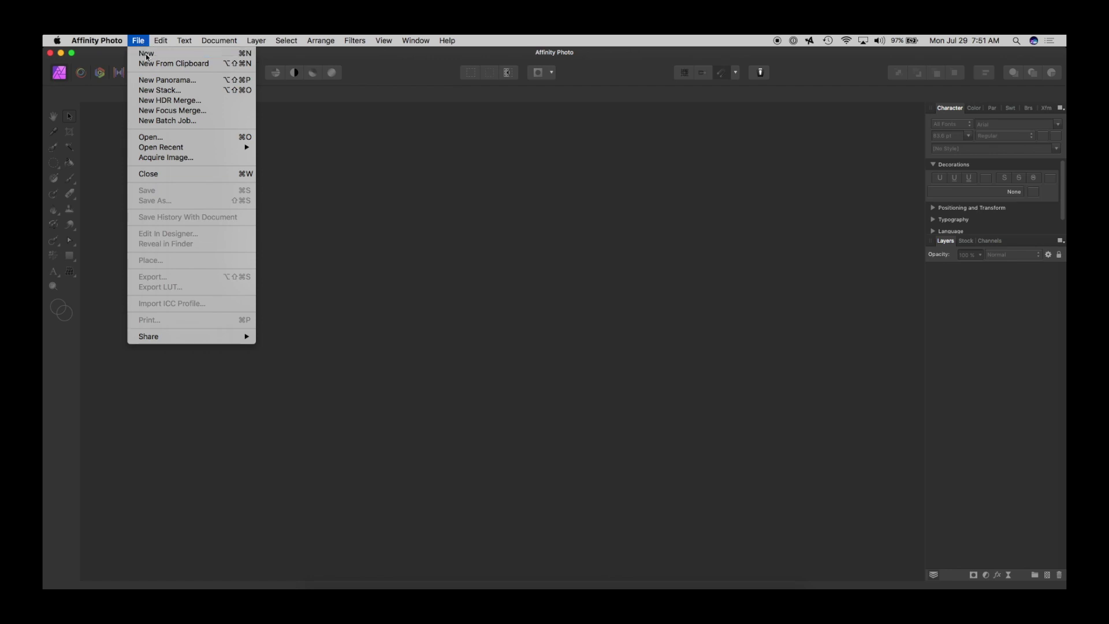
left_click(149, 50)
left_click(651, 404)
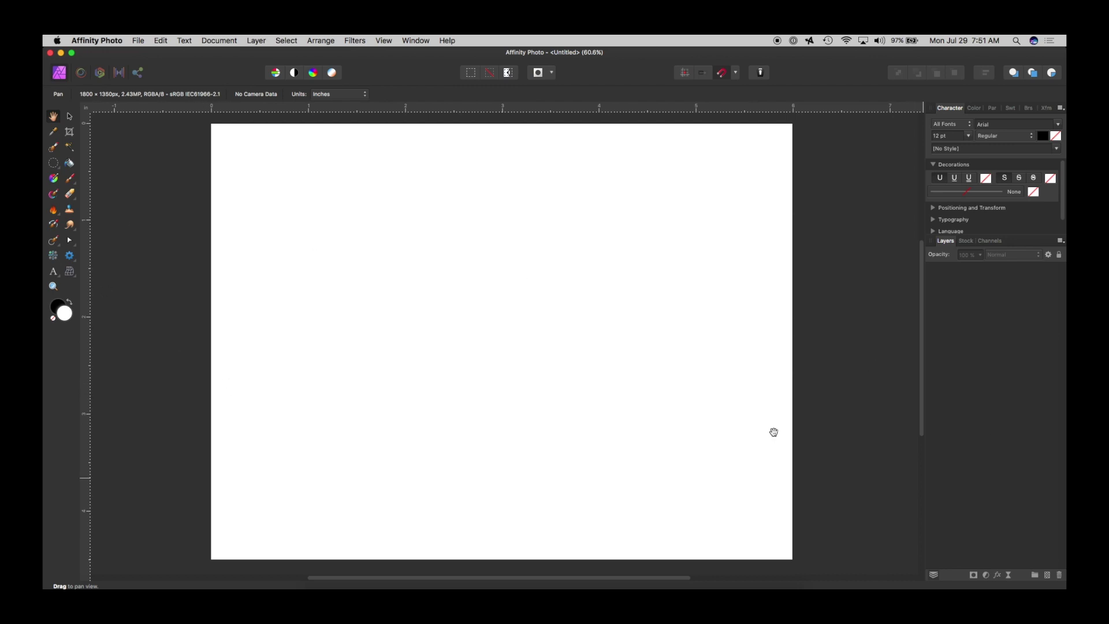
Add a new solid Fill layer to the blank document.
left_click(255, 41)
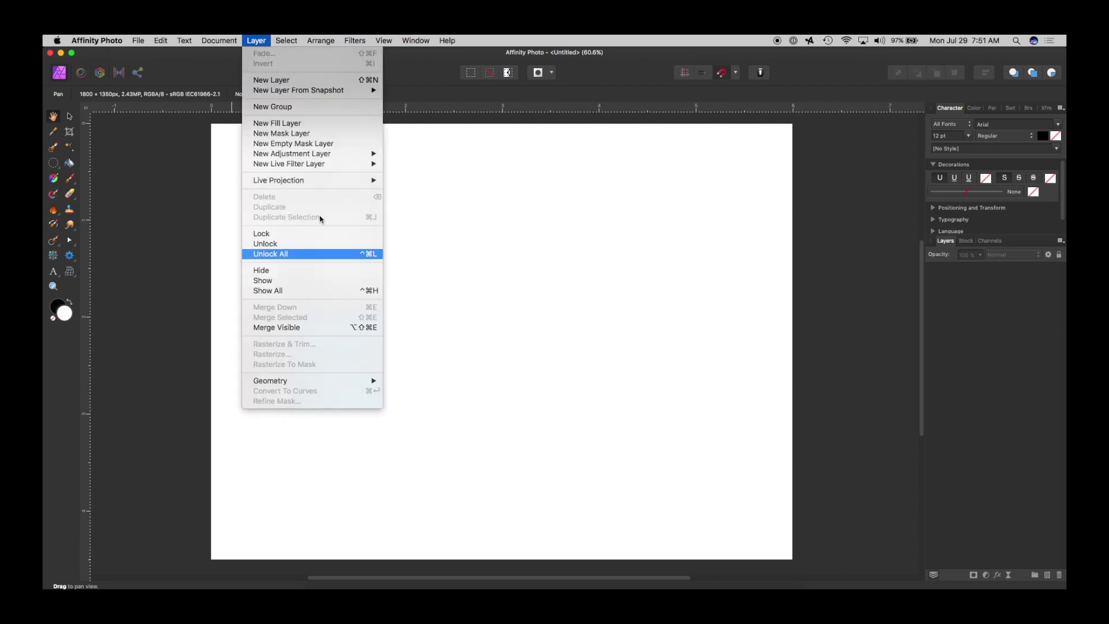
mouse_move(307, 155)
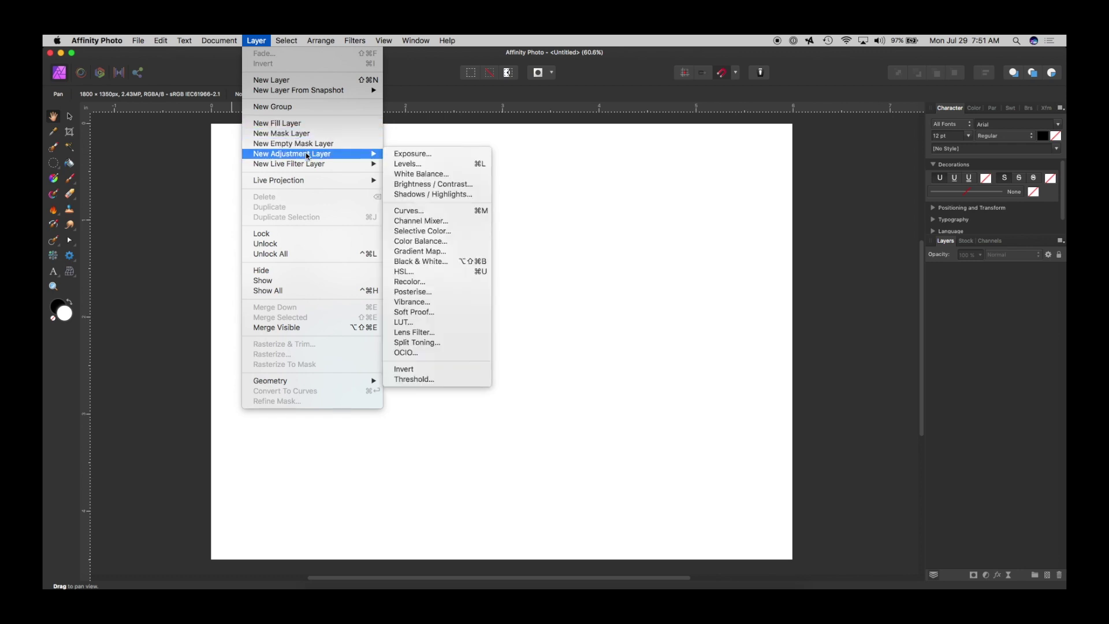
left_click(299, 123)
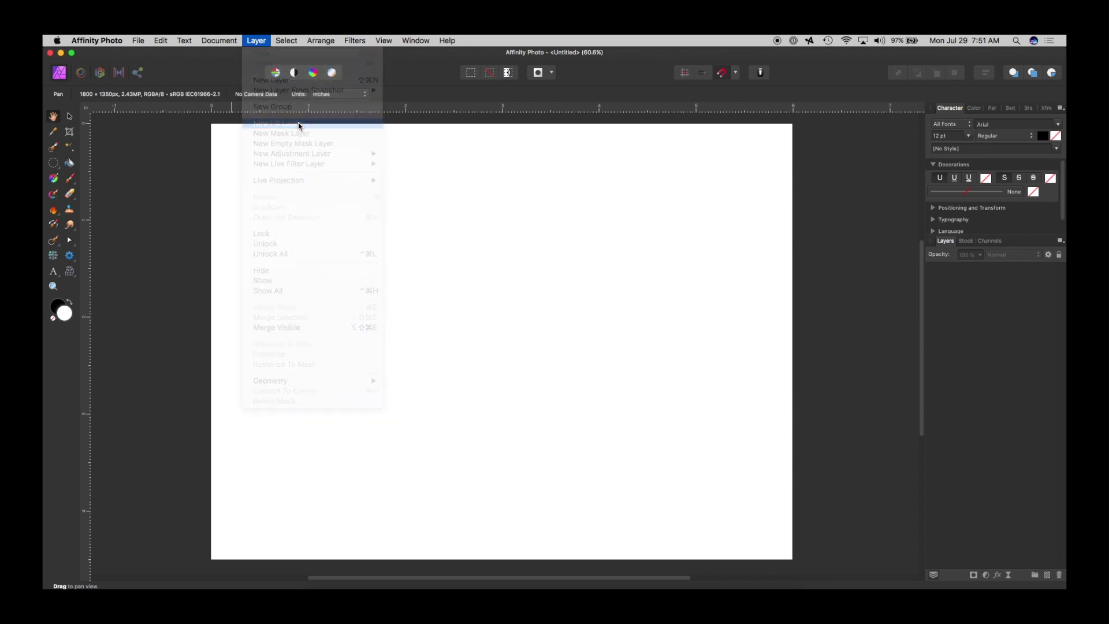
left_click(163, 94)
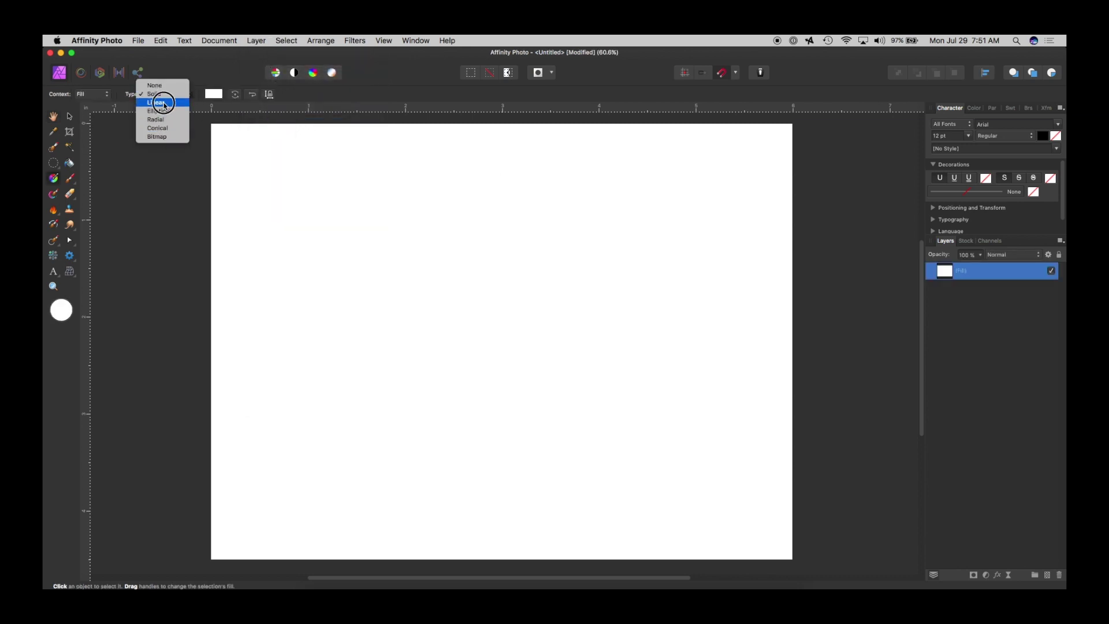
Make the fill a diagonal linear gradient whose start colour is bright blue.
left_click(160, 103)
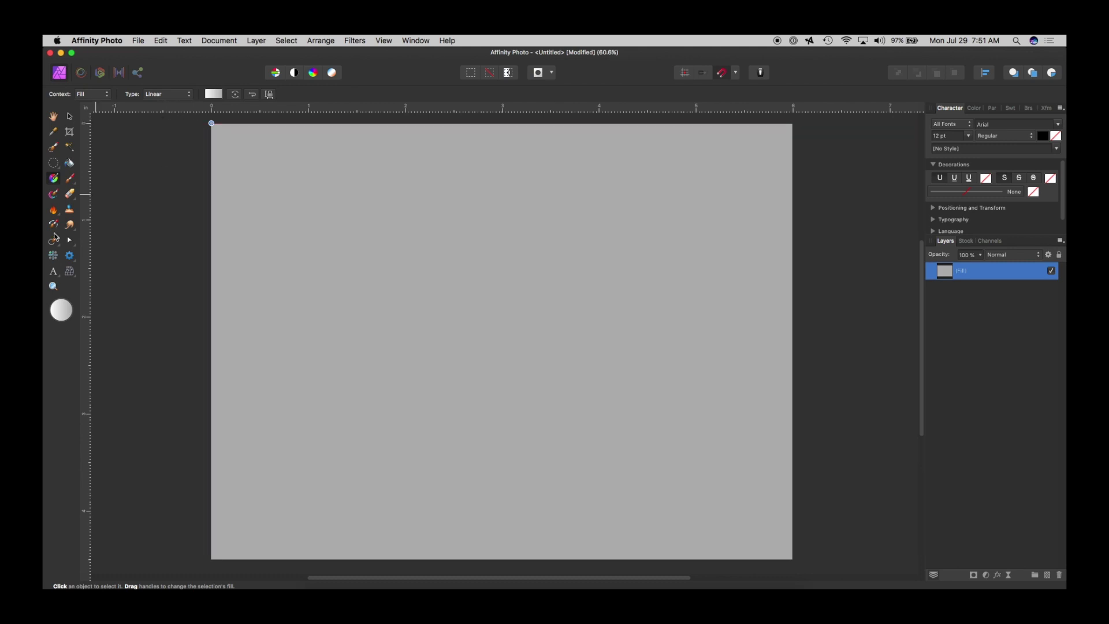
left_click_drag(212, 123, 732, 501)
left_click_drag(211, 123, 322, 190)
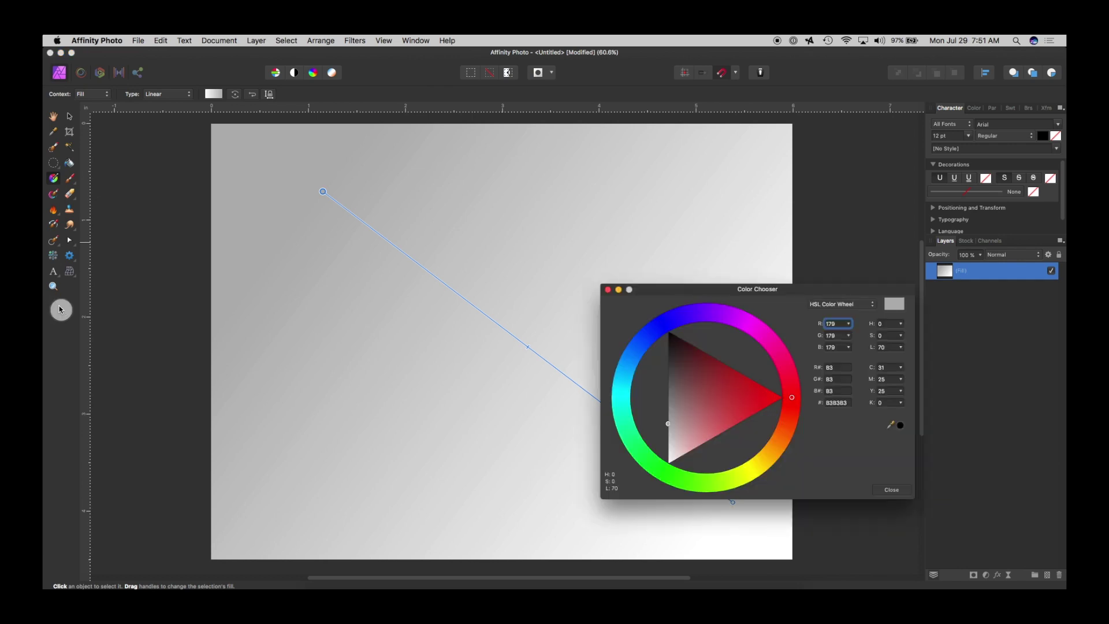
left_click_drag(636, 376, 631, 370)
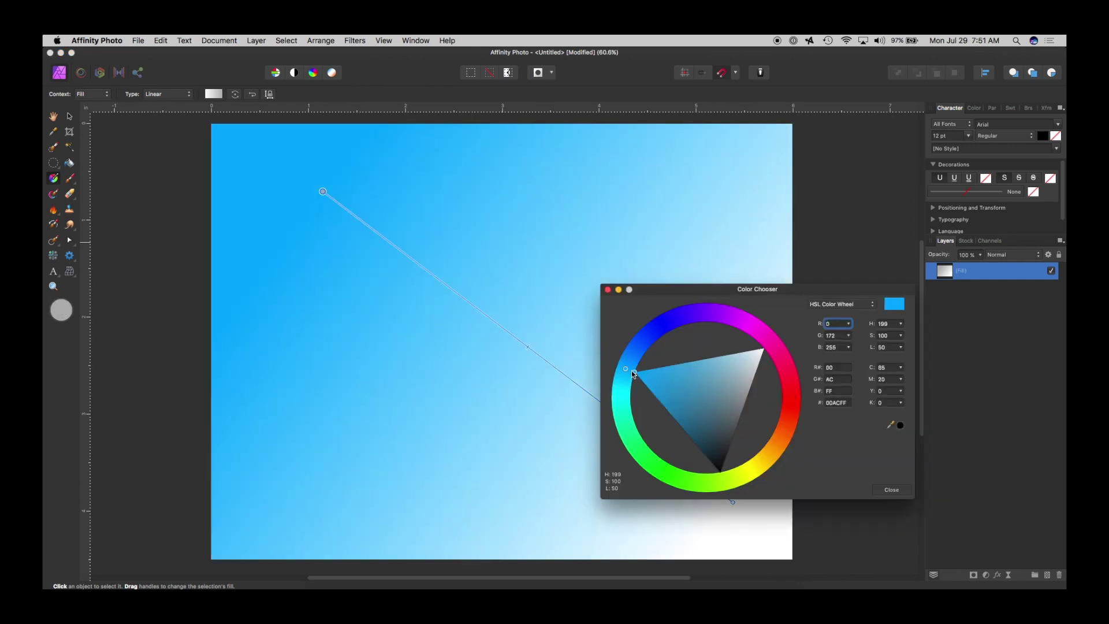
left_click(892, 489)
Set the gradient's end stop to soft pink and shift the midpoint so more is pink.
left_click(732, 501)
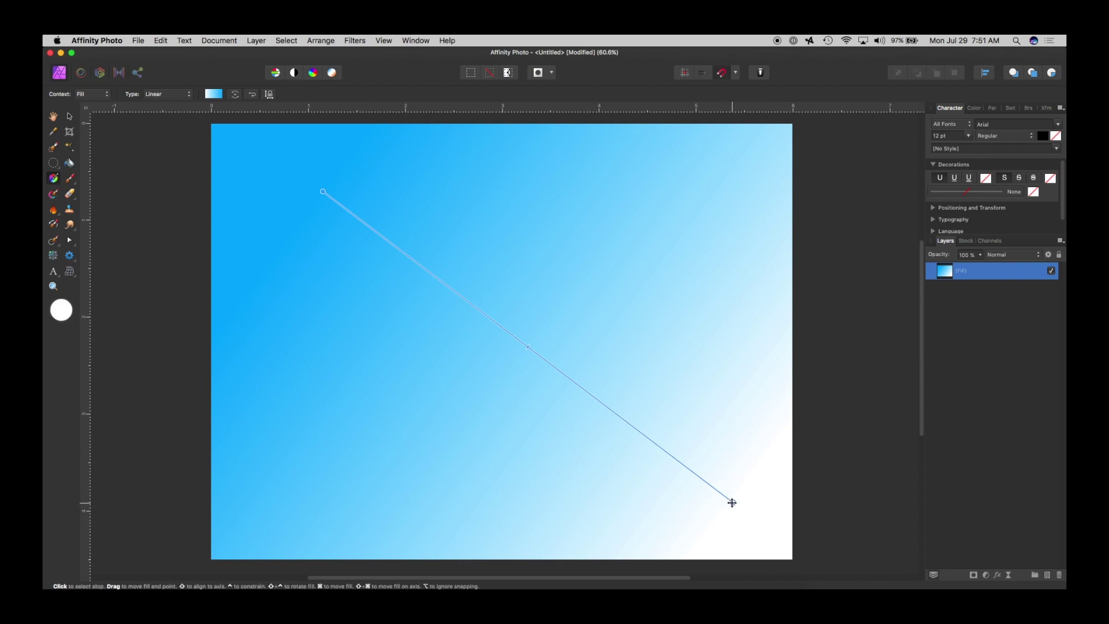
left_click(59, 310)
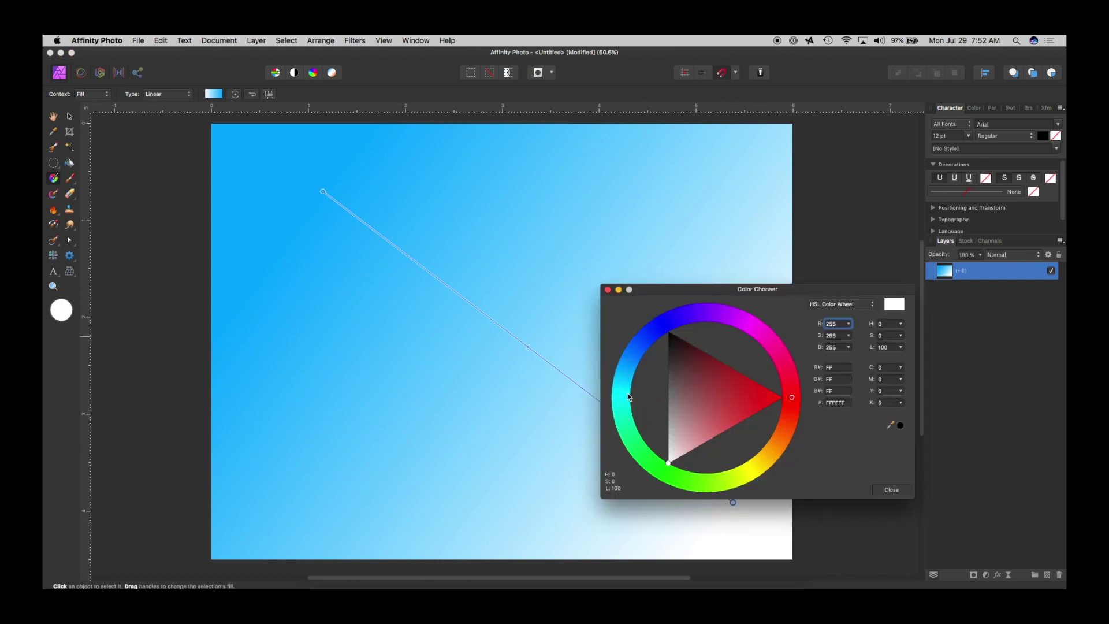
left_click(756, 333)
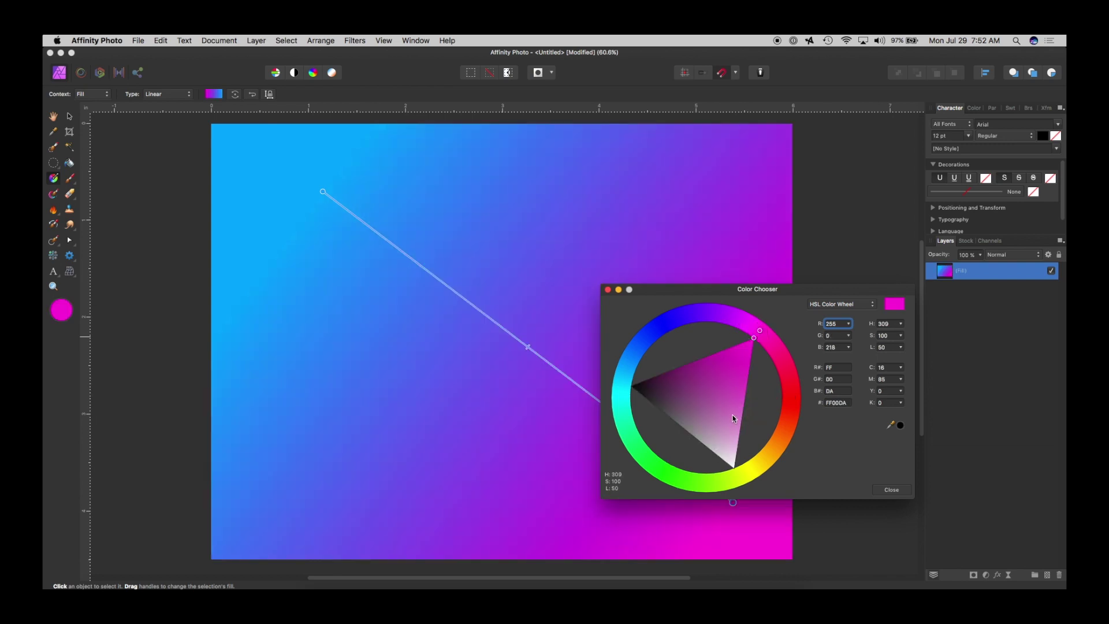
mouse_move(731, 417)
left_mouse_down()
mouse_move(733, 451)
mouse_move(735, 433)
left_mouse_up()
left_click(891, 489)
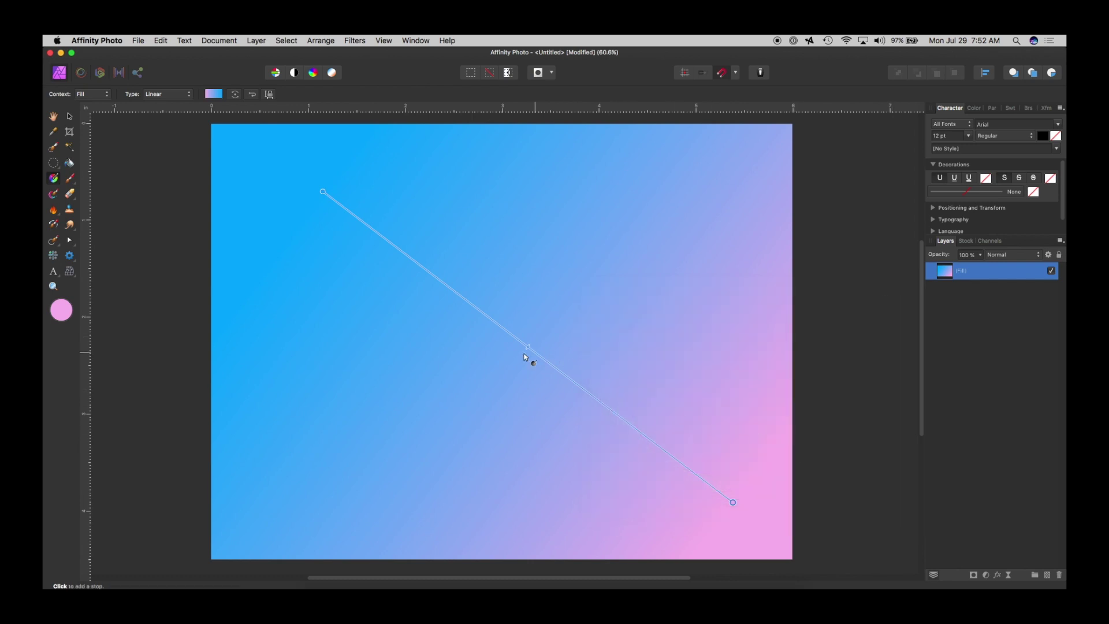
left_click_drag(528, 346, 488, 317)
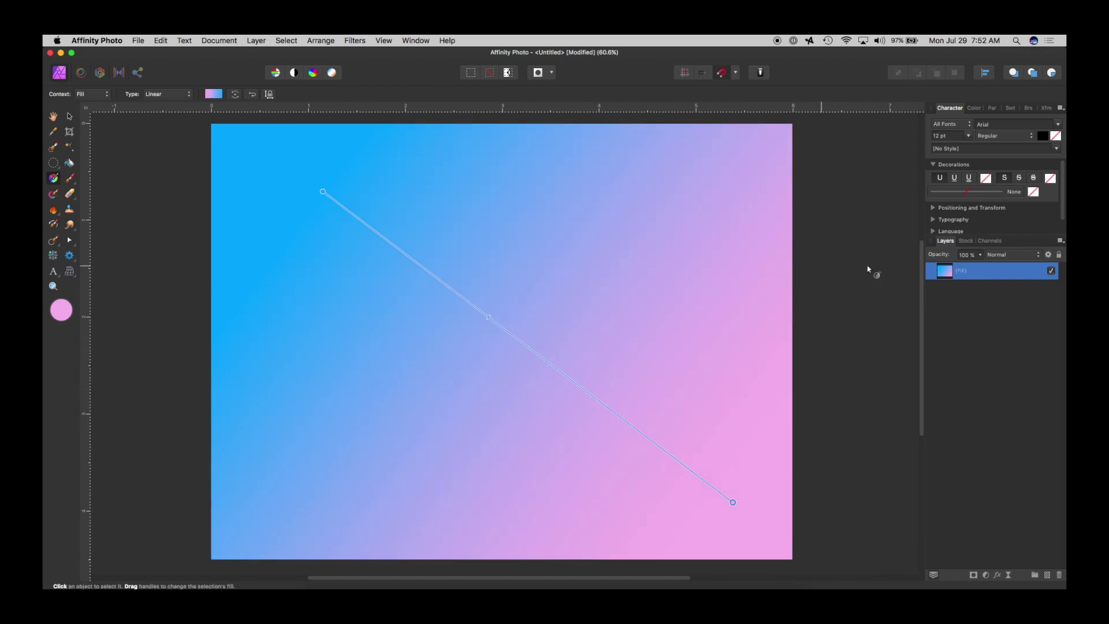
Lock the gradient Fill layer and deselect it.
left_click(70, 116)
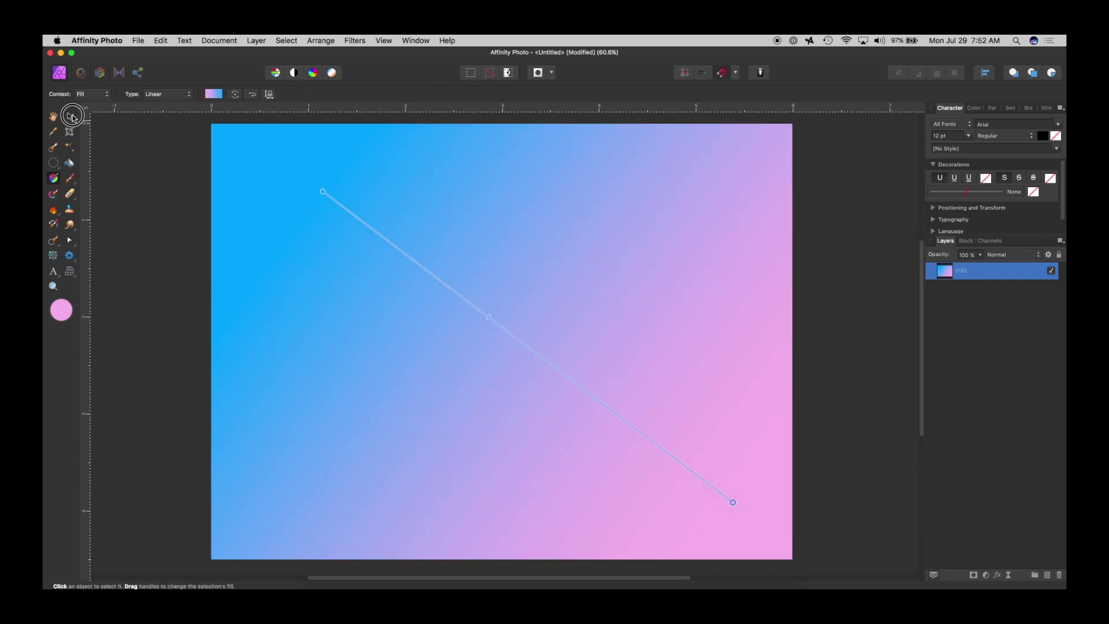
left_click(1060, 256)
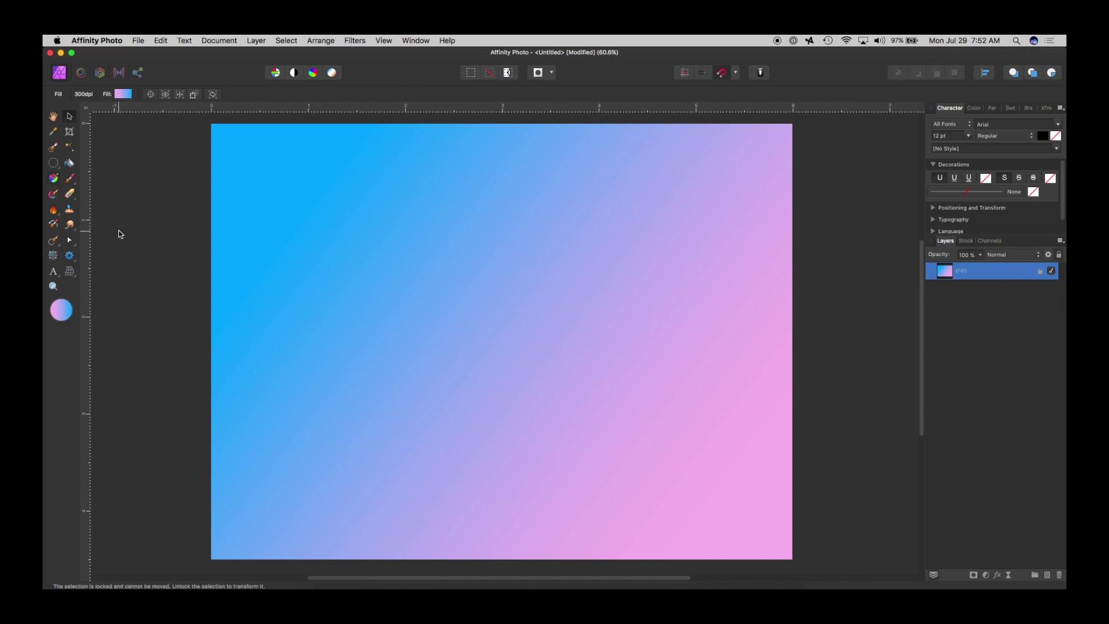
left_click(95, 234)
left_click_drag(70, 255, 104, 252)
Draw a rectangle near the top left, fill it solid black, and move it down-left.
left_click_drag(266, 184, 427, 375)
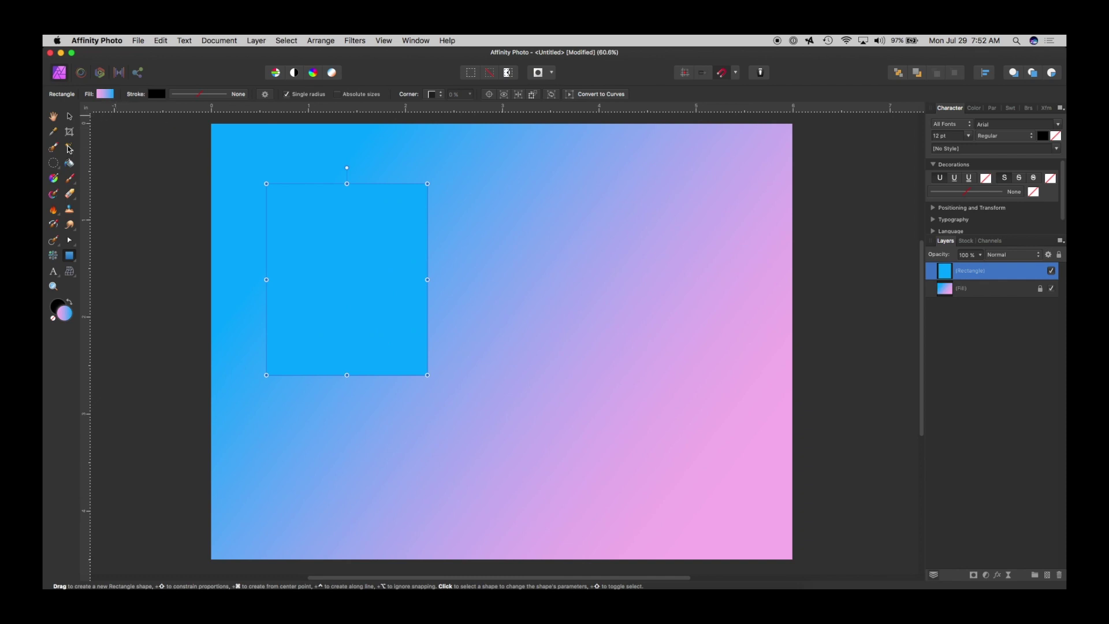
double_click(64, 315)
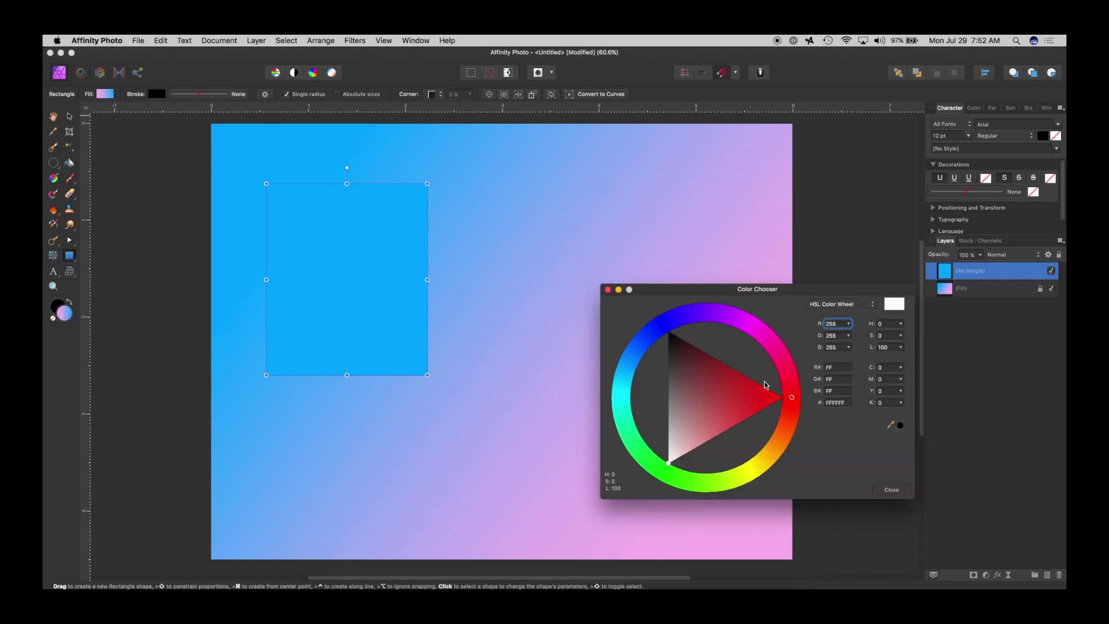
left_click_drag(693, 352, 665, 321)
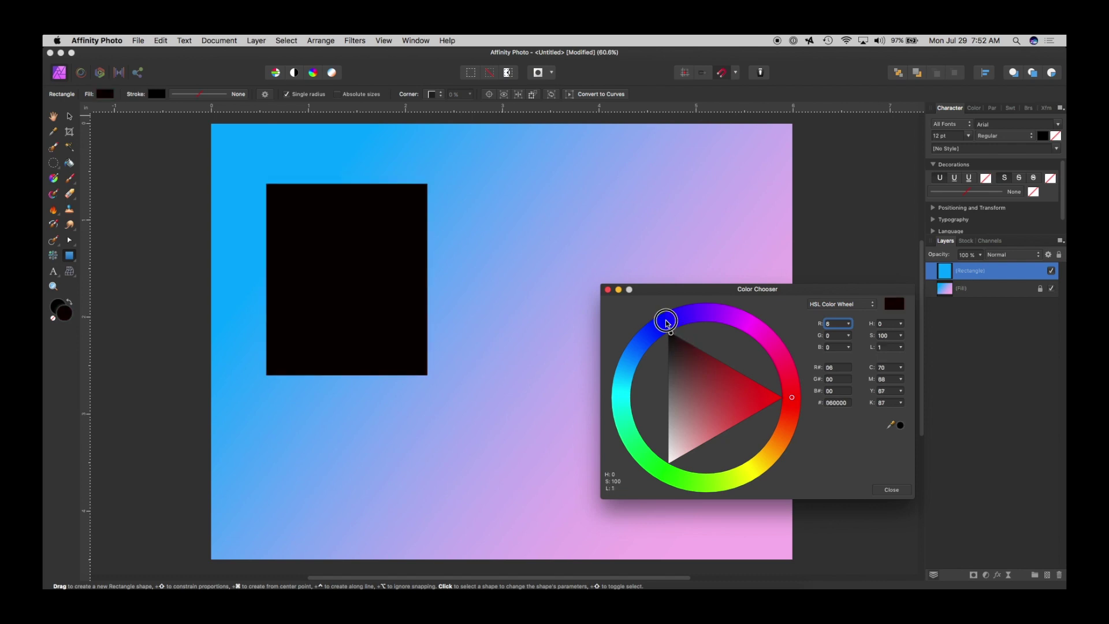
left_click(69, 117)
left_click(906, 488)
left_click_drag(373, 210, 588, 275)
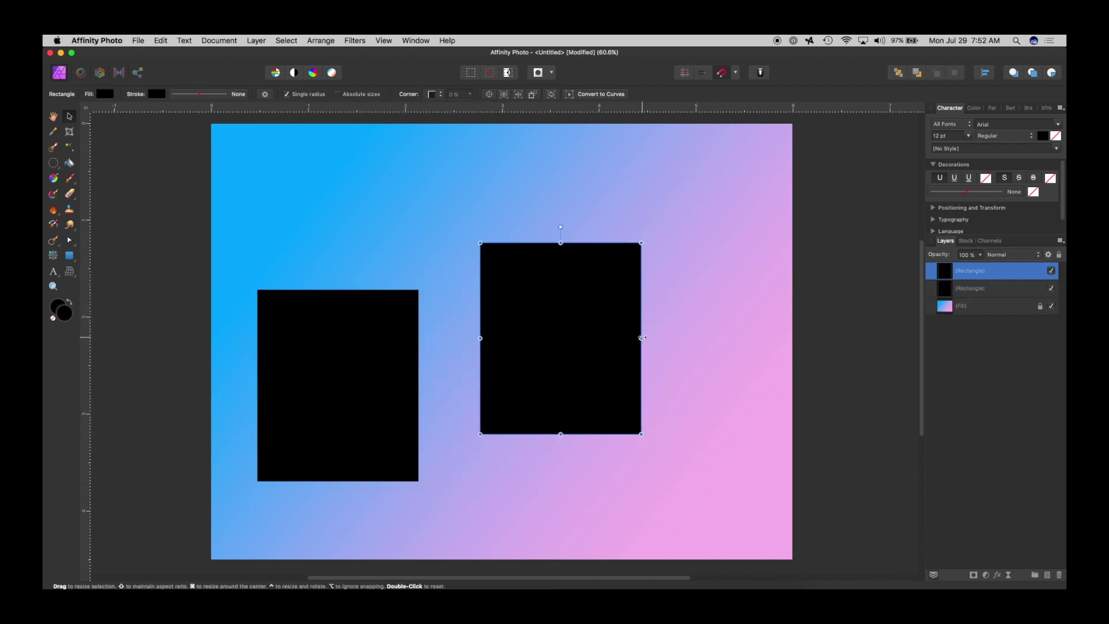
Widen the copied rectangle and line up both large black rectangles along the bottom.
left_click_drag(641, 338, 694, 338)
left_click_drag(581, 290, 648, 381)
left_click(325, 333)
left_click_drag(325, 333, 336, 376)
left_click(578, 399)
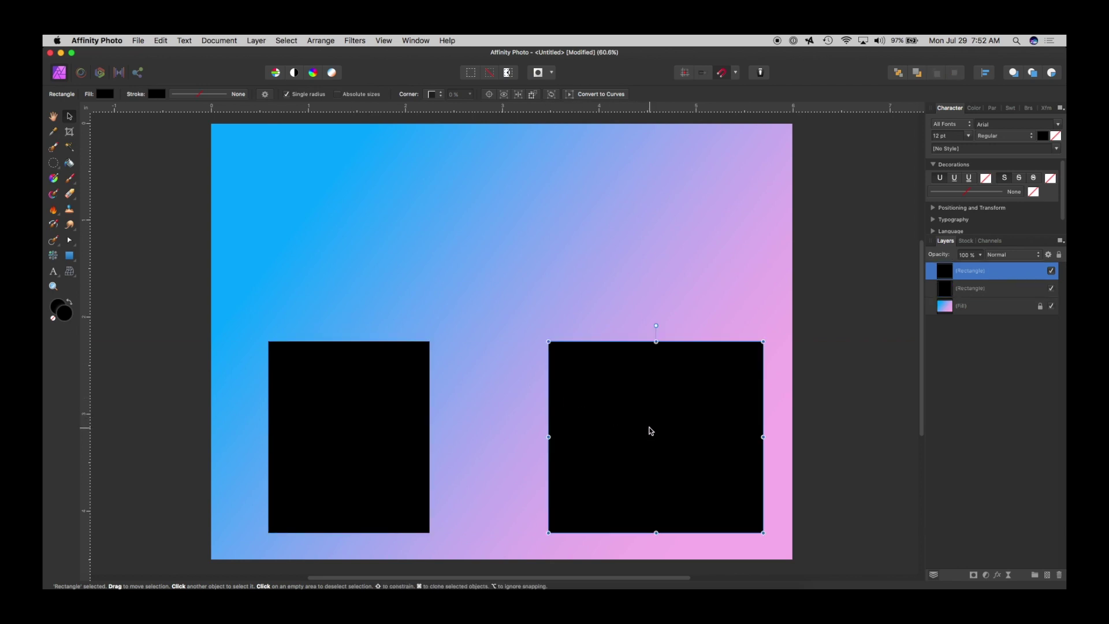
Duplicate a rectangle with Cmd+J, shrink the copy, and place it above the left one.
key("cmd+j")
left_click_drag(650, 426, 457, 254)
left_click_drag(570, 168, 435, 273)
left_click_drag(395, 310, 393, 235)
left_click(401, 252)
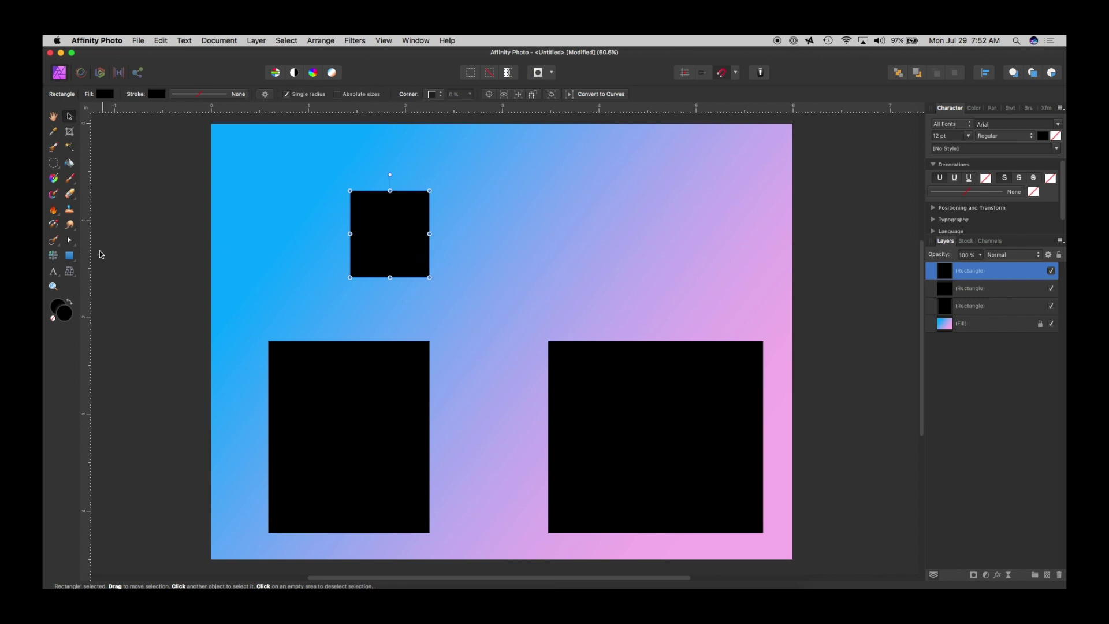
Draw a cog in the upper right with inner radius 81% and hole radius 0%.
left_click_drag(69, 255, 88, 450)
left_click_drag(549, 171, 774, 342)
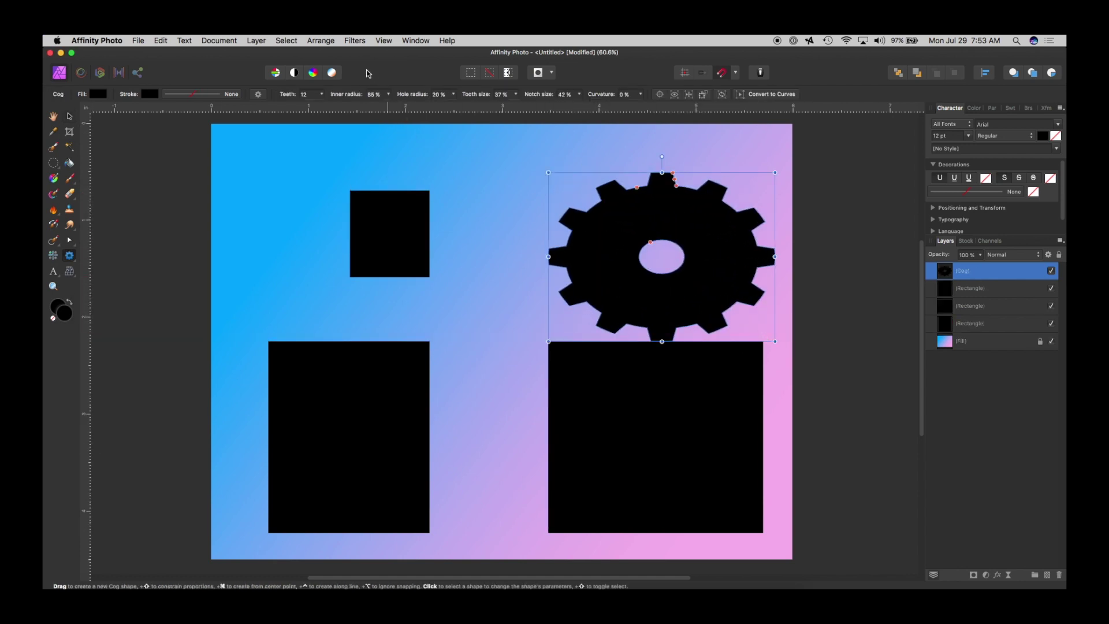
left_click_drag(387, 95, 350, 113)
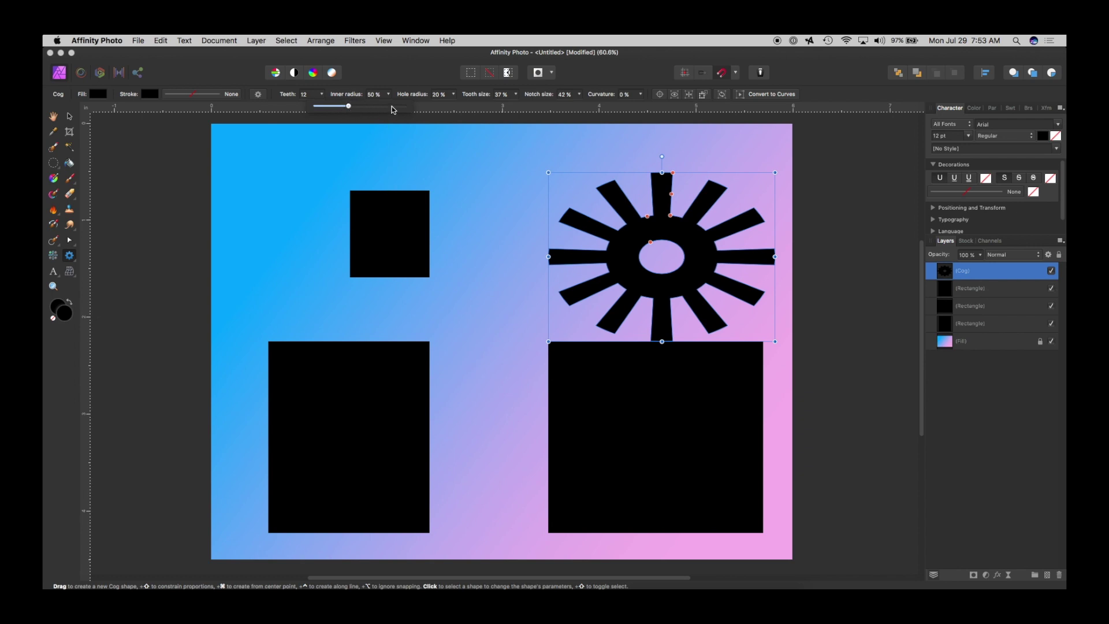
left_click(453, 96)
left_click_drag(453, 108, 416, 108)
left_click(389, 95)
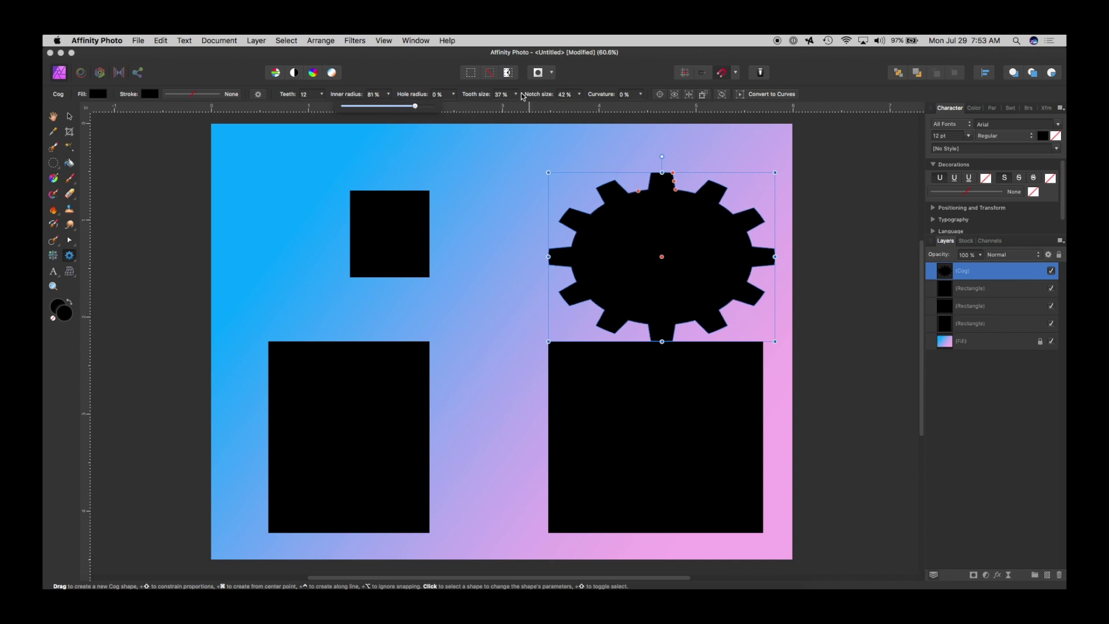
Give the cog 13 teeth with a tooth size of 100%.
left_click(322, 95)
left_click_drag(324, 108, 322, 109)
left_click(515, 95)
left_click_drag(515, 108, 584, 134)
Move the cog up-left and nudge the left rectangles into alignment.
left_click(68, 117)
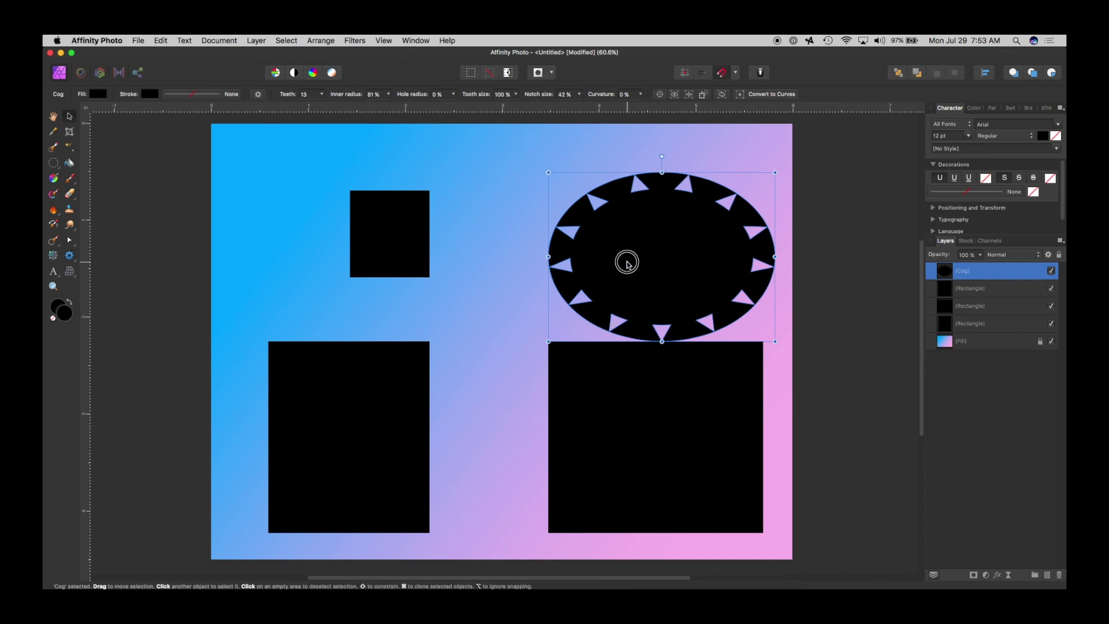
mouse_move(624, 257)
left_mouse_down()
mouse_move(601, 250)
mouse_move(613, 245)
left_mouse_up()
left_click_drag(406, 354, 403, 363)
left_click_drag(409, 241, 418, 254)
Add artistic text reading 'Favorite' and 'Pet' on two lines at the top left.
left_click(127, 218)
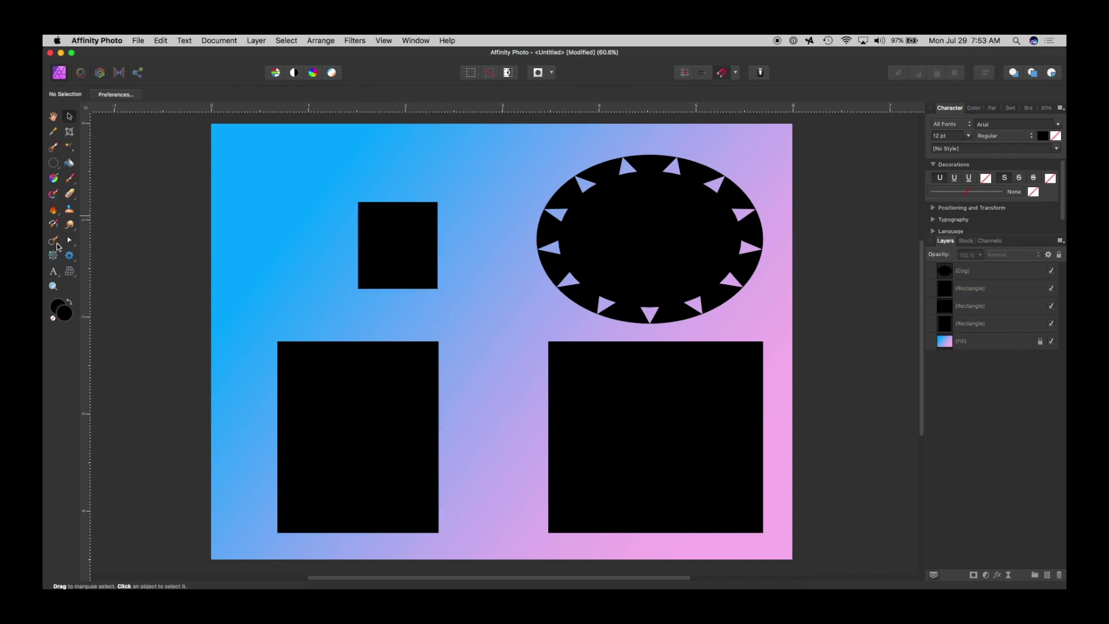
left_click(53, 271)
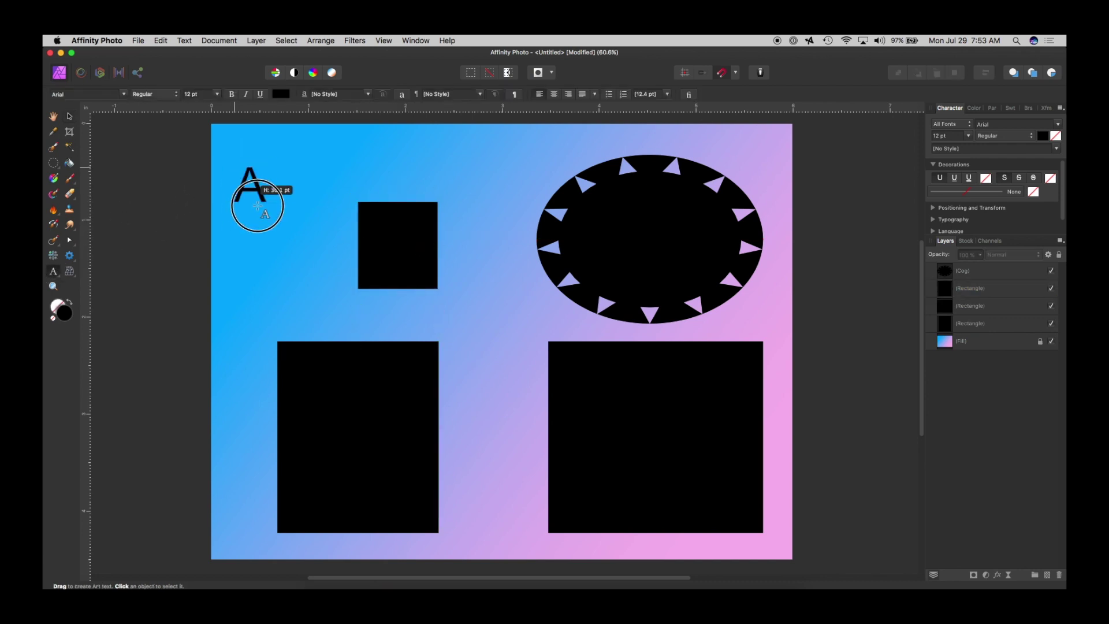
left_click_drag(260, 209, 254, 198)
type("Fav")
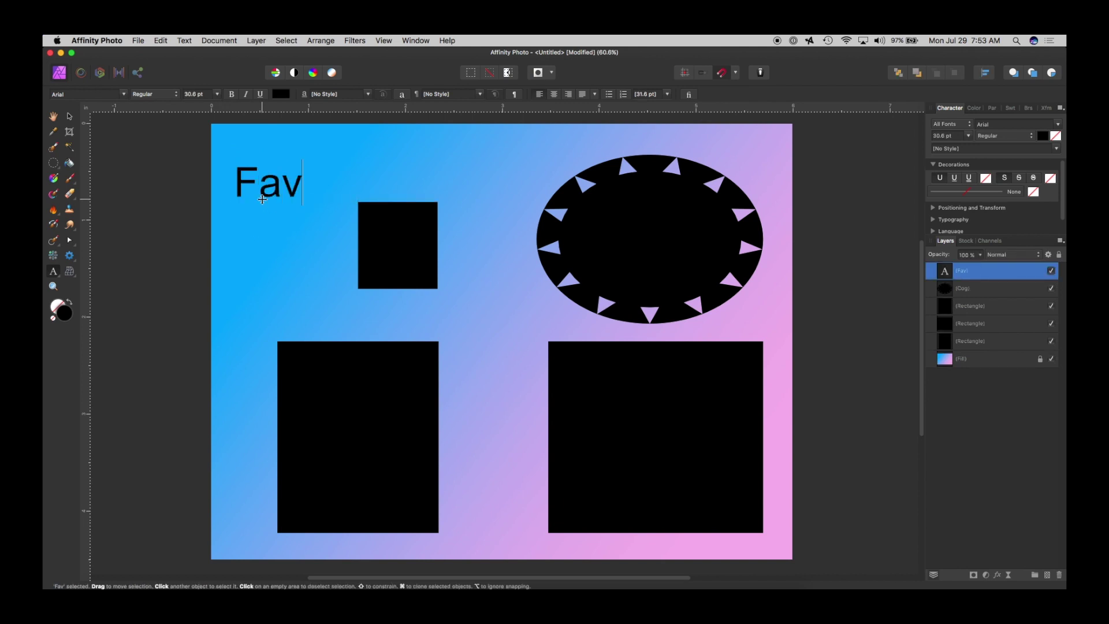
type("orite")
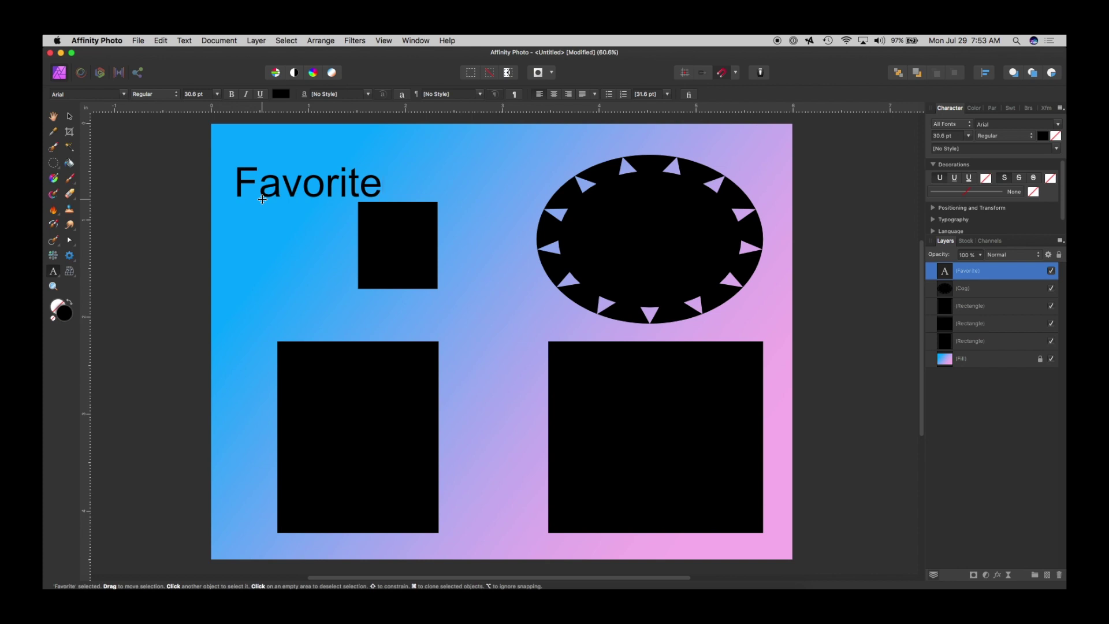
key("Return")
type("Pet")
key("Escape")
Move the title right and up, and enlarge the small rectangle beside it.
left_click(69, 116)
left_click_drag(298, 189, 338, 180)
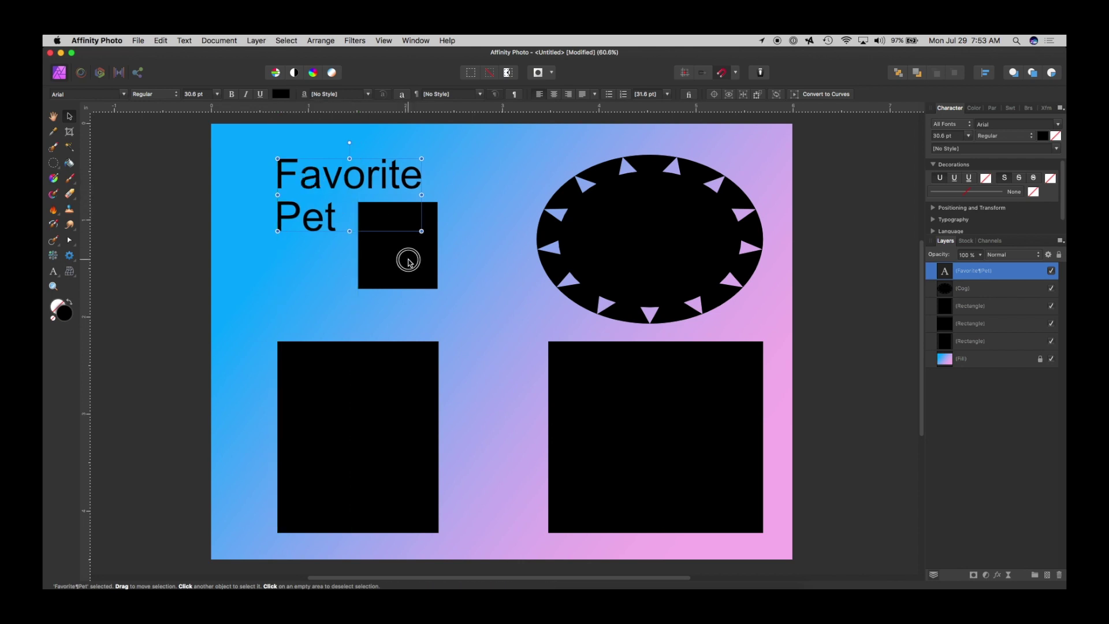
left_click(408, 261)
mouse_move(358, 287)
left_mouse_down()
mouse_move(339, 290)
mouse_move(368, 268)
left_mouse_up()
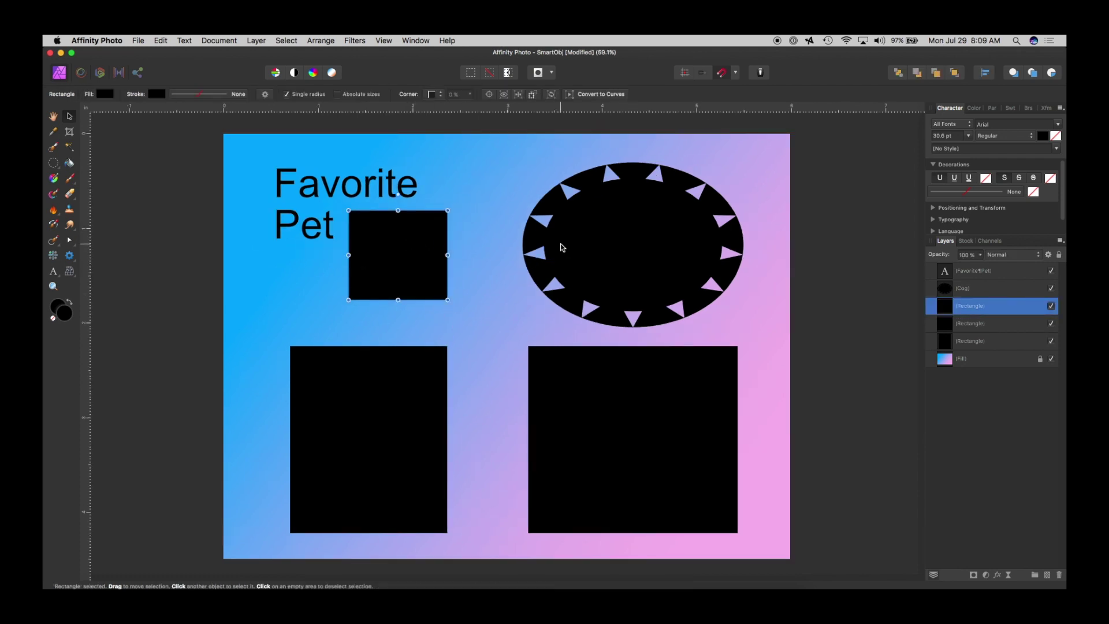
Check the cog, small rectangle and title in turn, leaving the small rectangle selected.
left_click(563, 249)
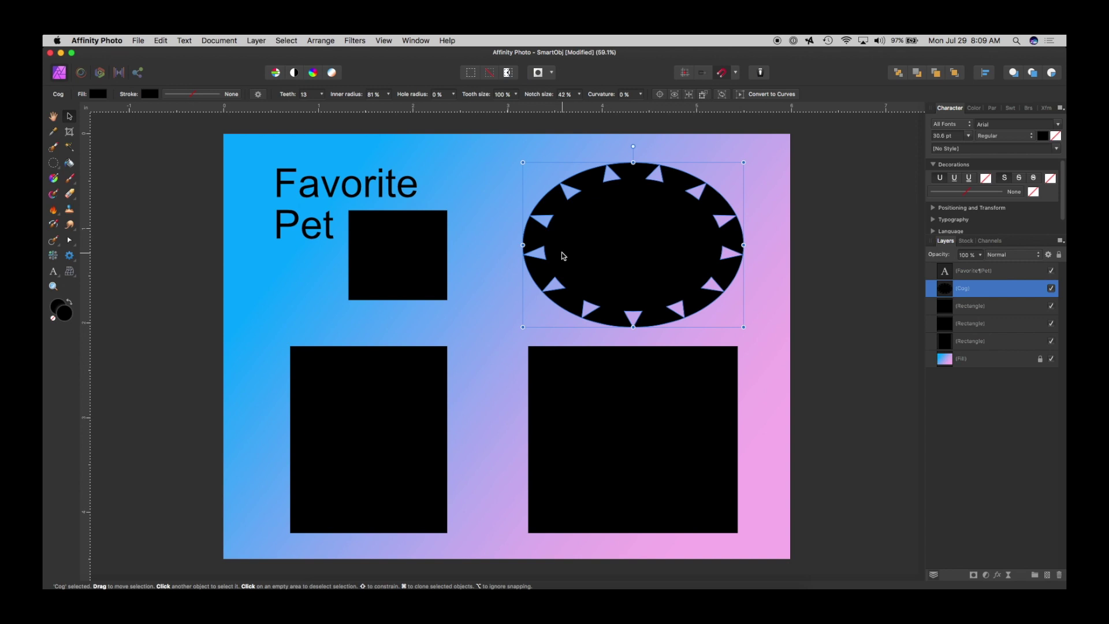
left_click(181, 241)
left_click(378, 249)
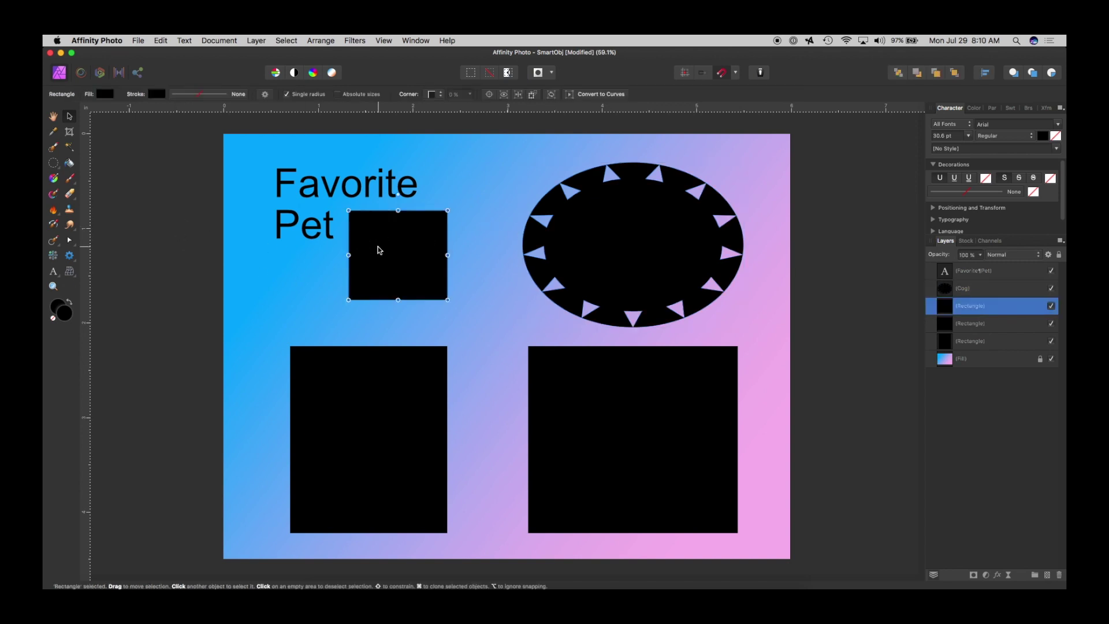
left_click(176, 231)
left_click(376, 235)
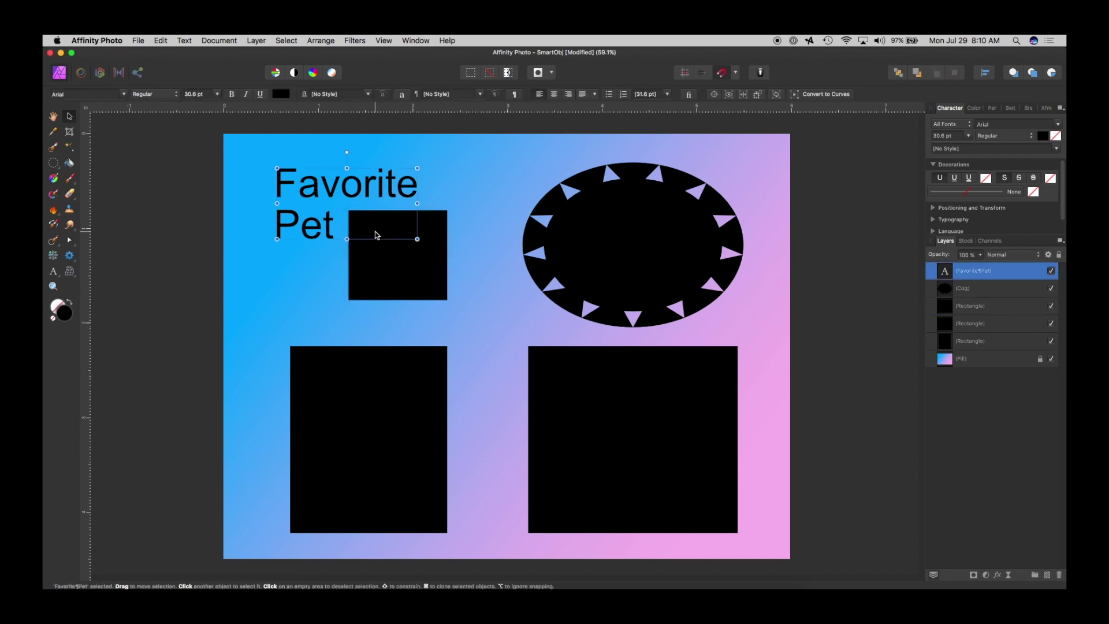
left_click(400, 268)
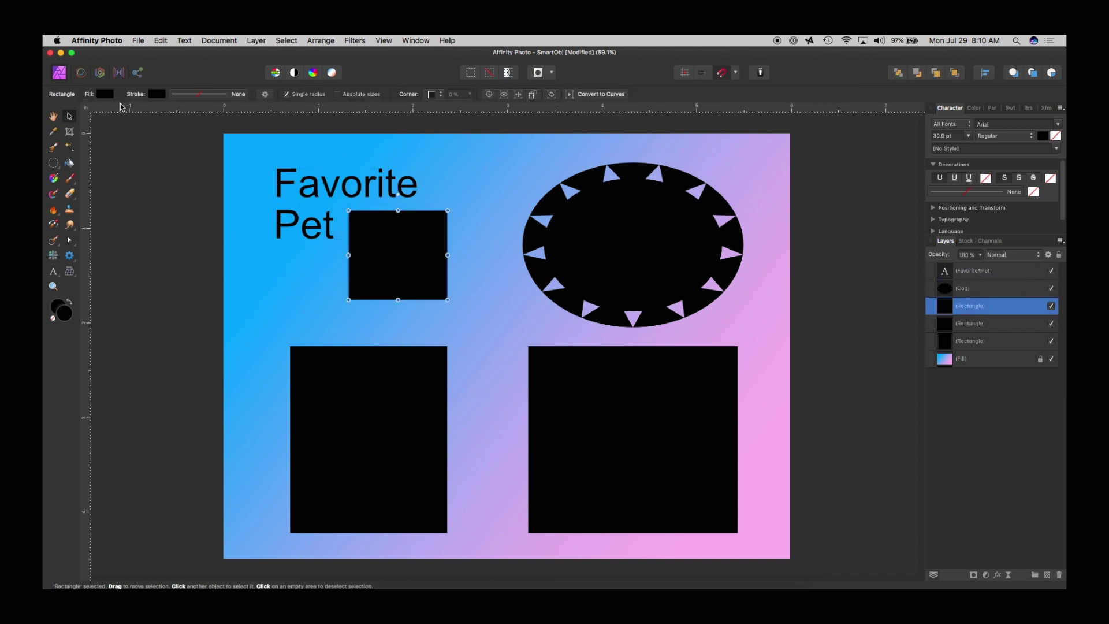
Place SmartObjOrig.afphoto on the canvas over the small rectangle.
left_click(138, 40)
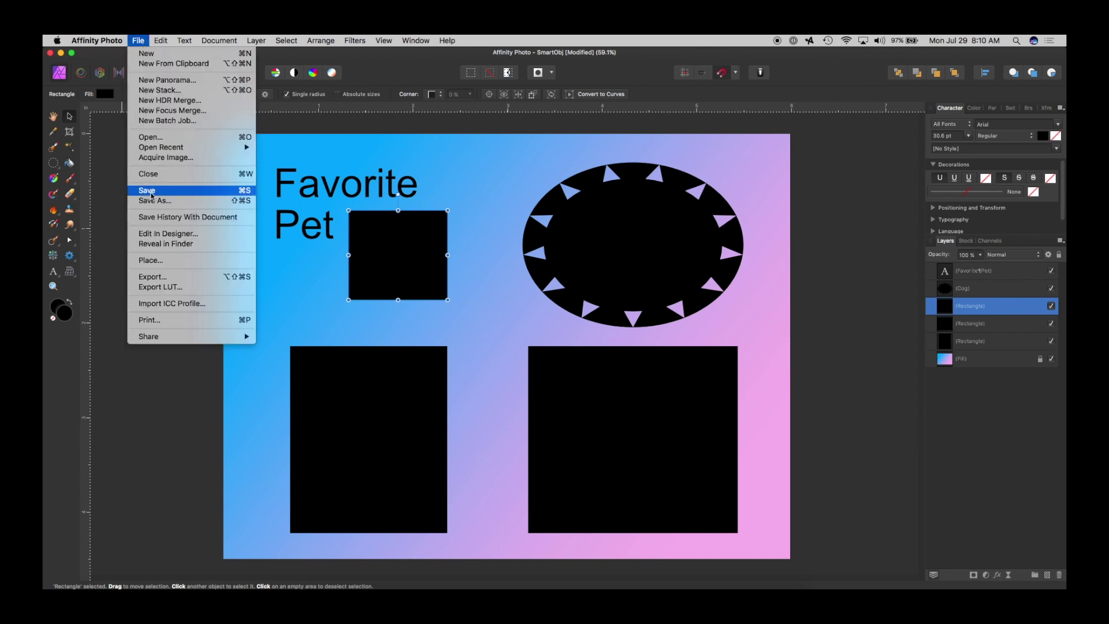
left_click(161, 261)
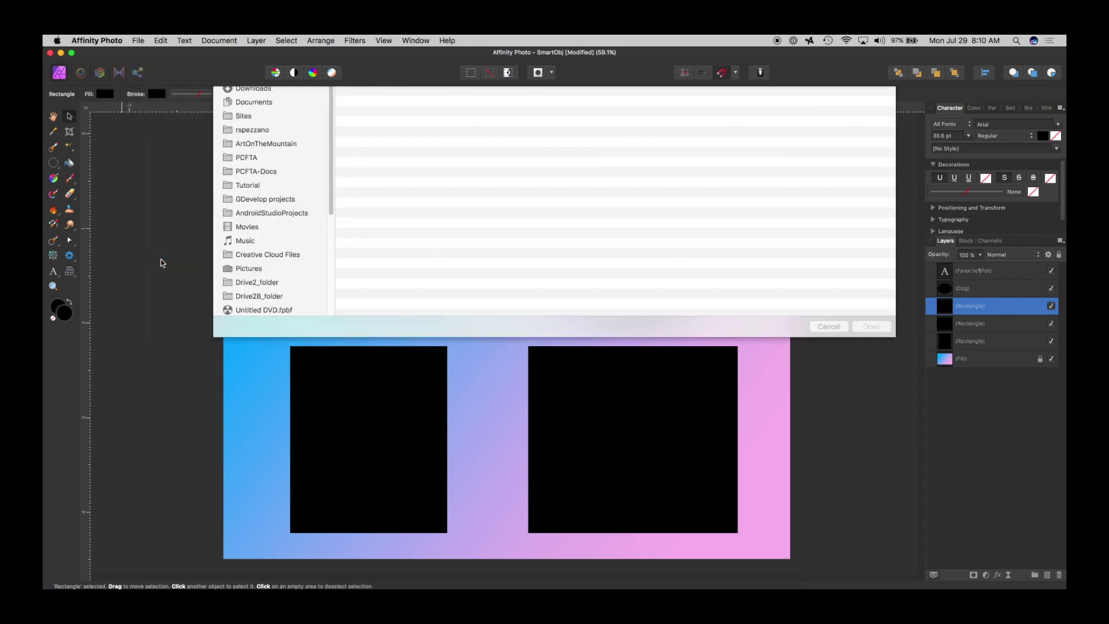
left_click(359, 127)
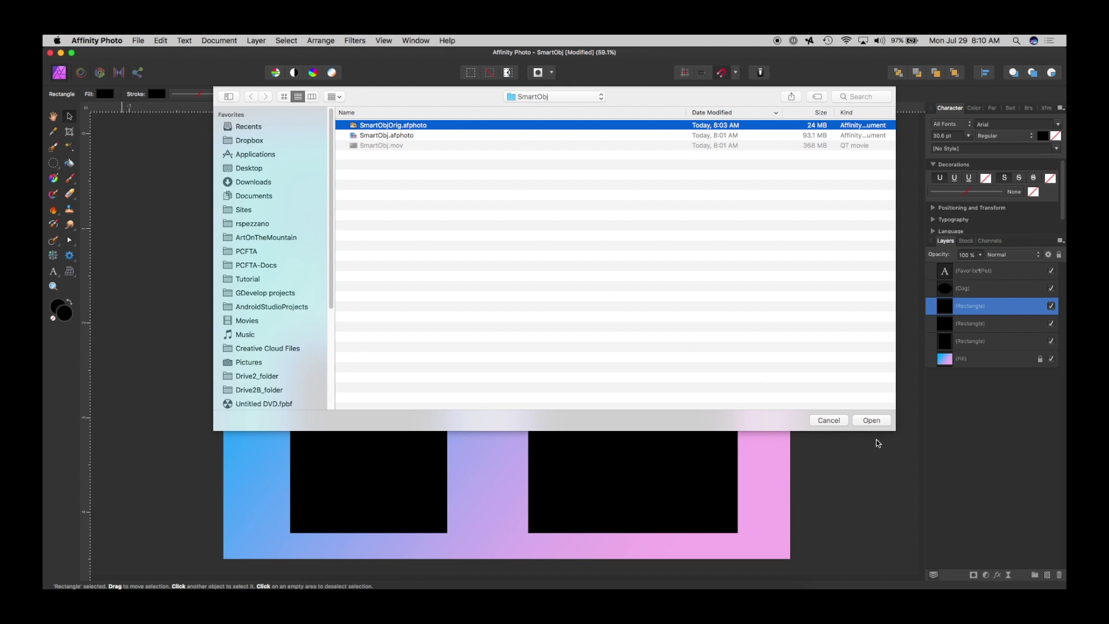
left_click(872, 420)
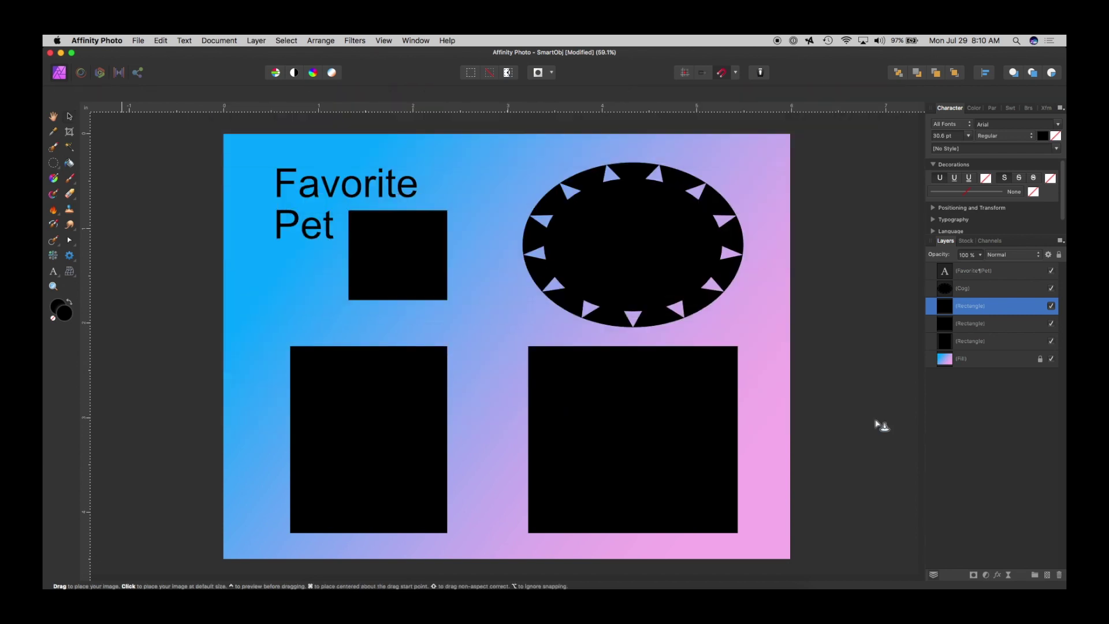
left_click_drag(325, 186, 459, 331)
Shrink the placed cat document and clip it inside the small rectangle's layer.
left_click_drag(479, 187, 457, 203)
left_click_drag(944, 306, 949, 323)
left_click(356, 241)
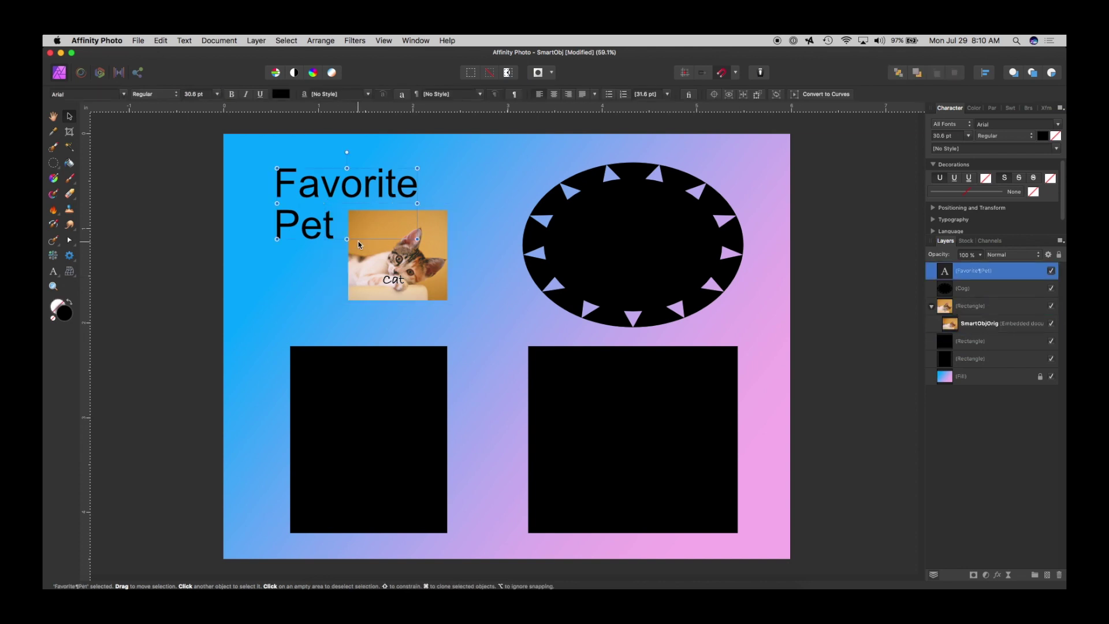
left_click(398, 281)
Duplicate the embedded cat document and clip the copy inside the cog.
left_click(952, 326)
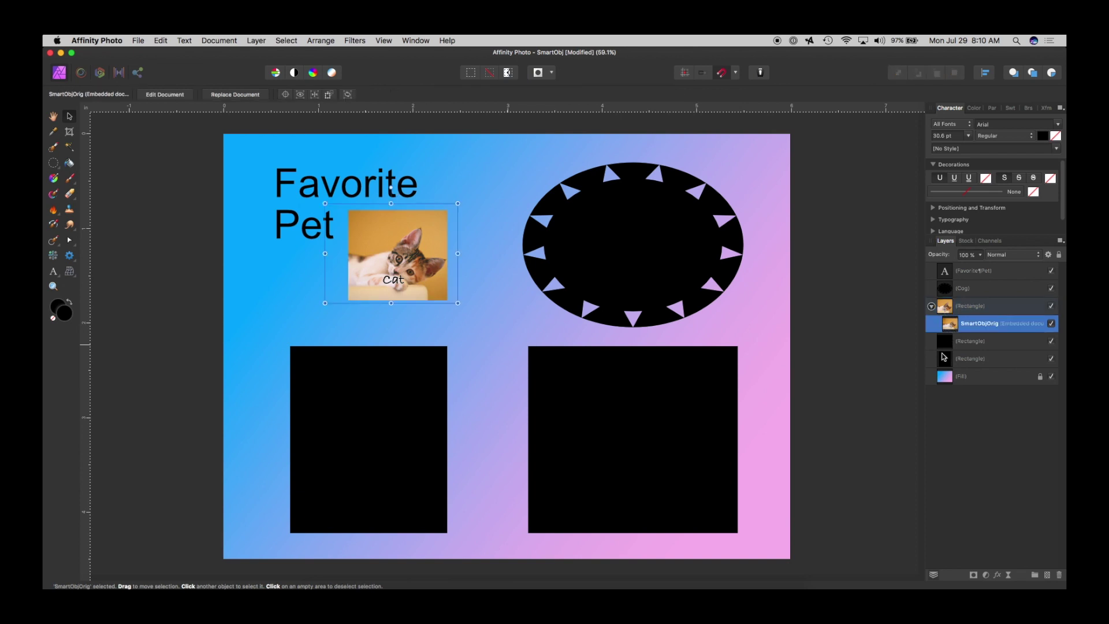
key("super+j")
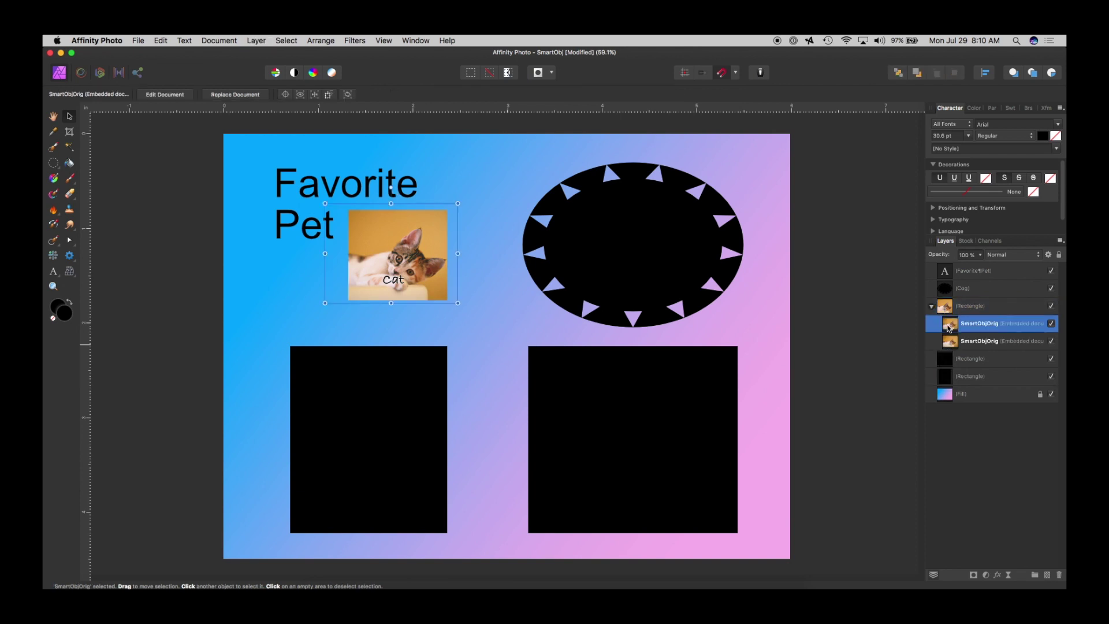
left_click(948, 328)
left_click_drag(948, 328, 954, 295)
left_click_drag(405, 238, 554, 236)
Size the cat to fill the cog oval, then duplicate it under a lower rectangle layer.
left_click_drag(607, 200, 729, 168)
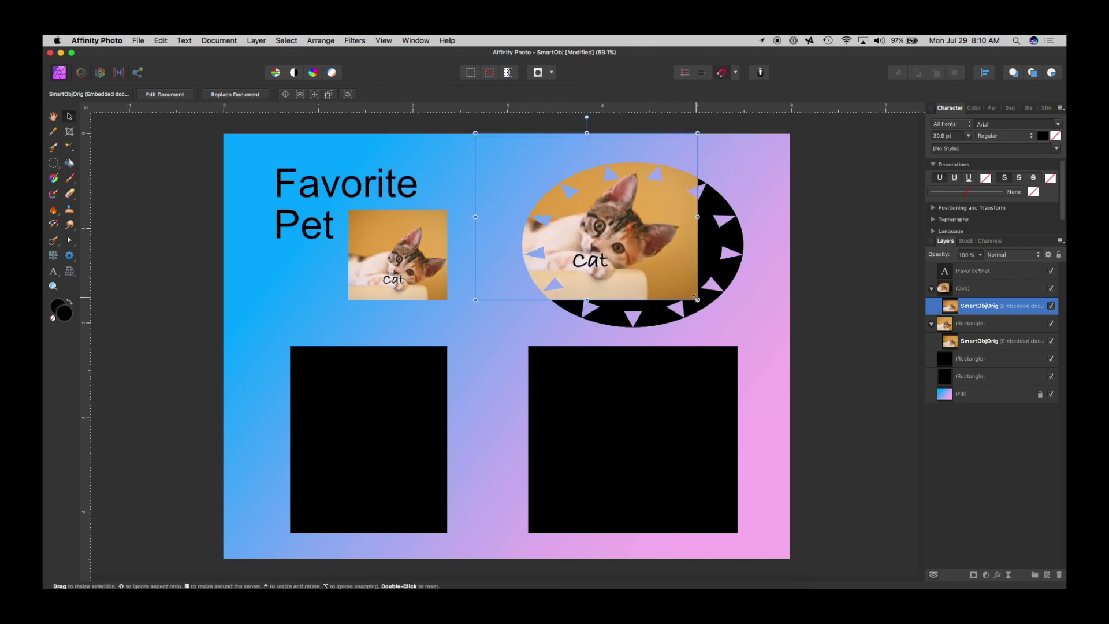
left_click_drag(698, 300, 743, 335)
left_click_drag(676, 276, 689, 276)
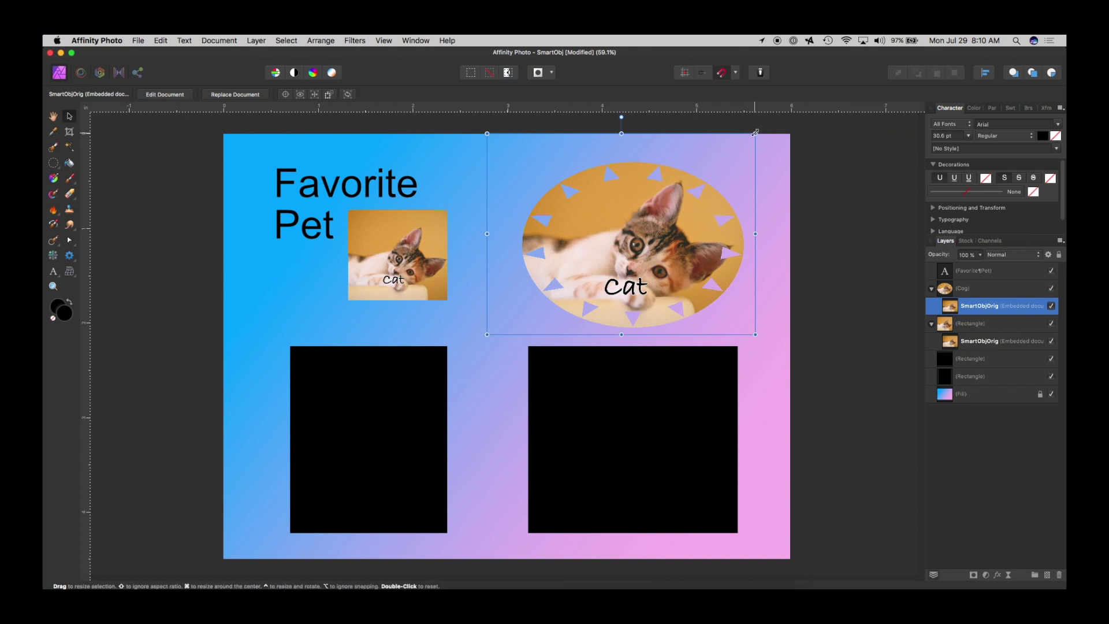
left_click_drag(755, 134, 733, 185)
left_click_drag(677, 213, 703, 216)
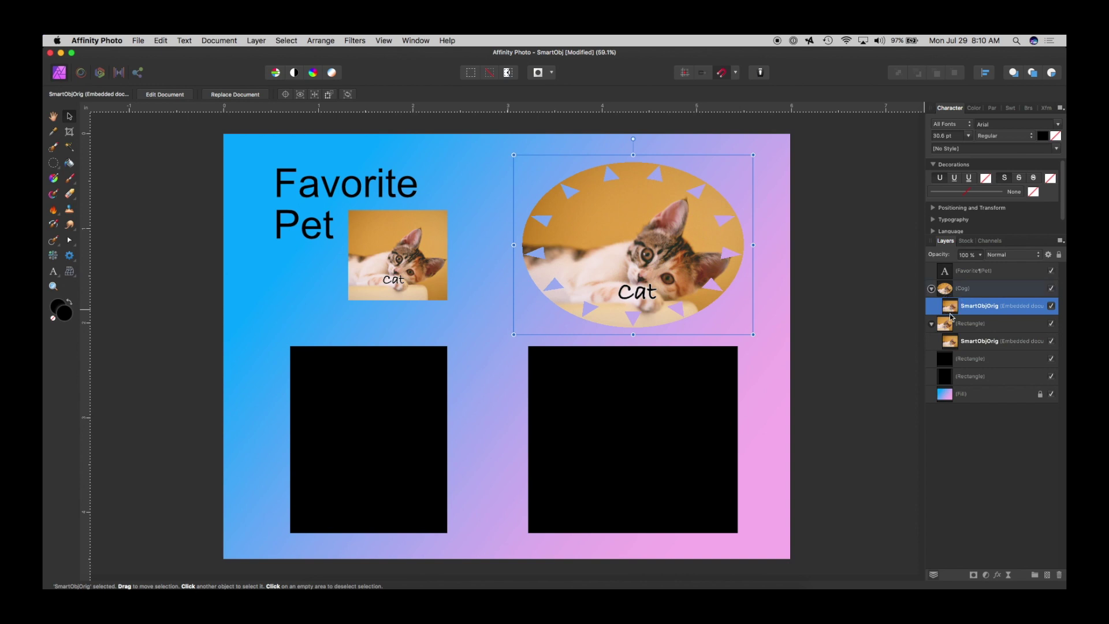
key("super+j")
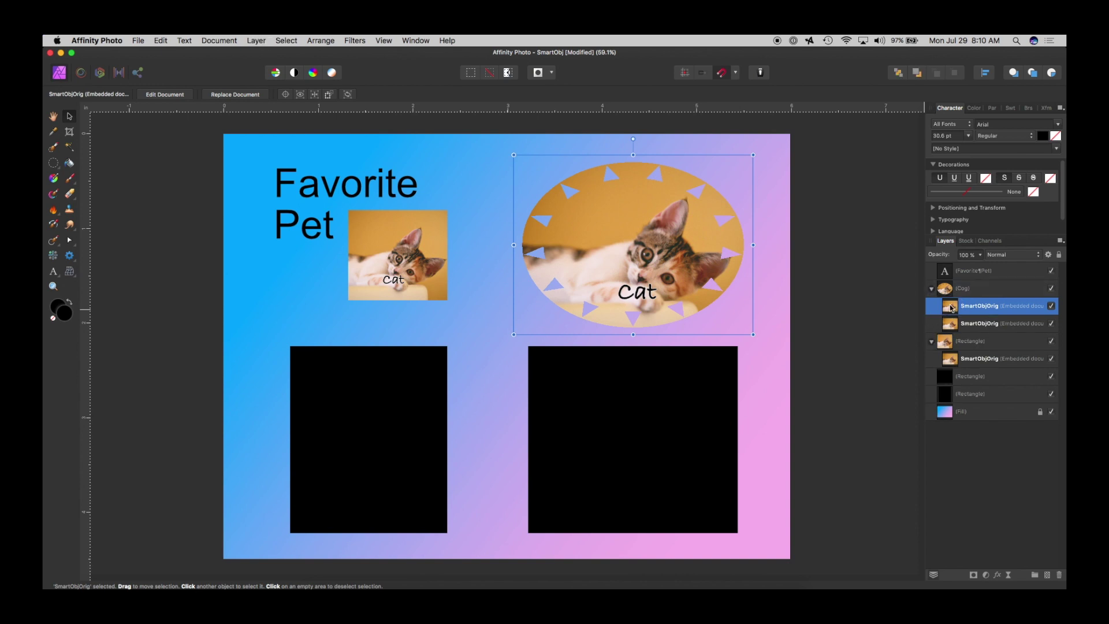
left_click_drag(950, 305, 955, 384)
Move the nested cat image into the lower-right rectangle and size it to fit.
left_click(951, 360)
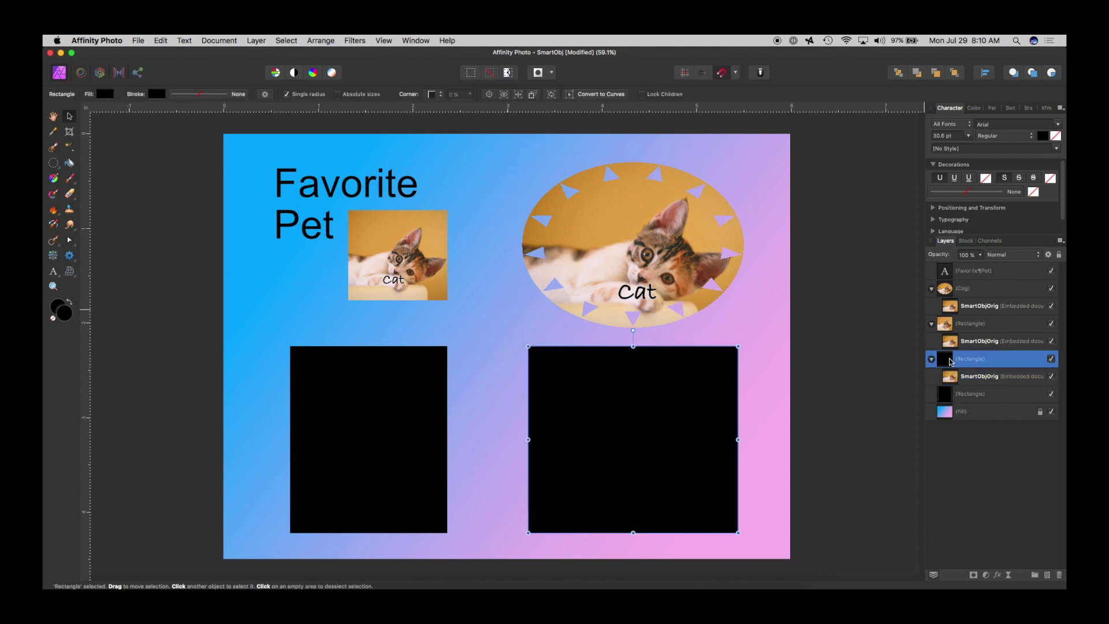
left_click(950, 376)
left_click_drag(708, 259, 722, 438)
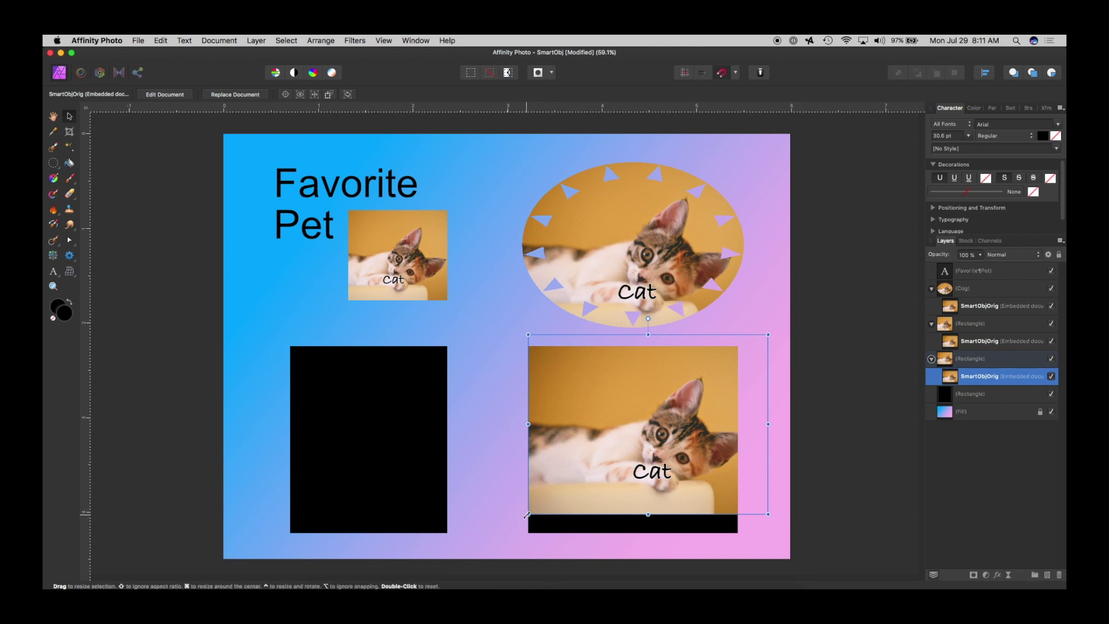
left_click_drag(528, 514, 508, 532)
left_click_drag(763, 329, 754, 338)
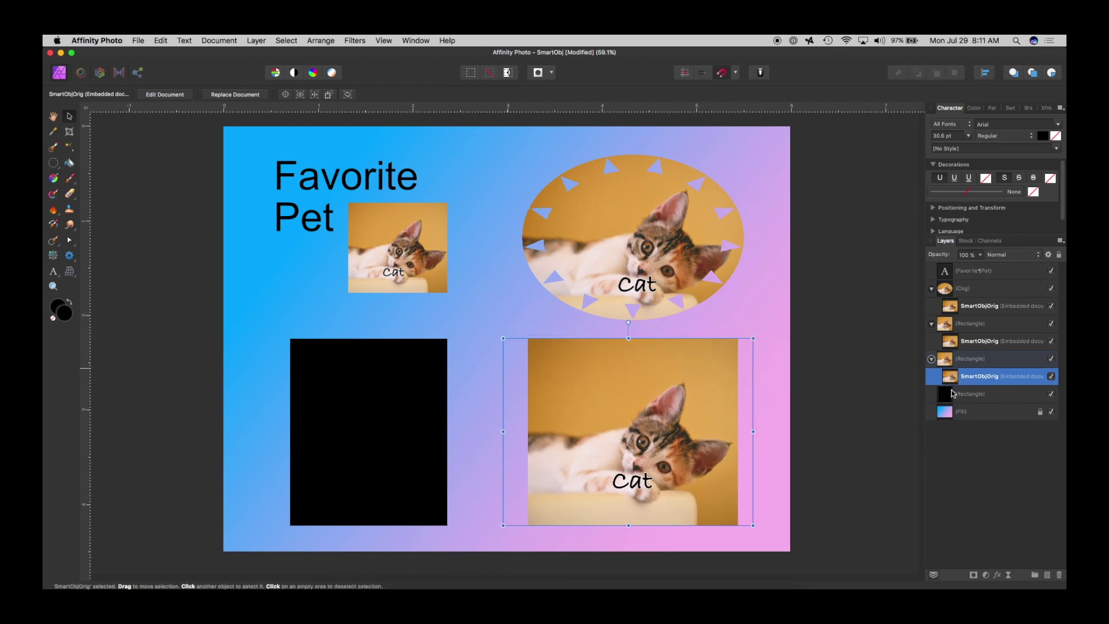
Duplicate the cat image and clip the copy inside the lower-left rectangle, shifted left.
key("super+j")
left_click_drag(949, 378, 950, 413)
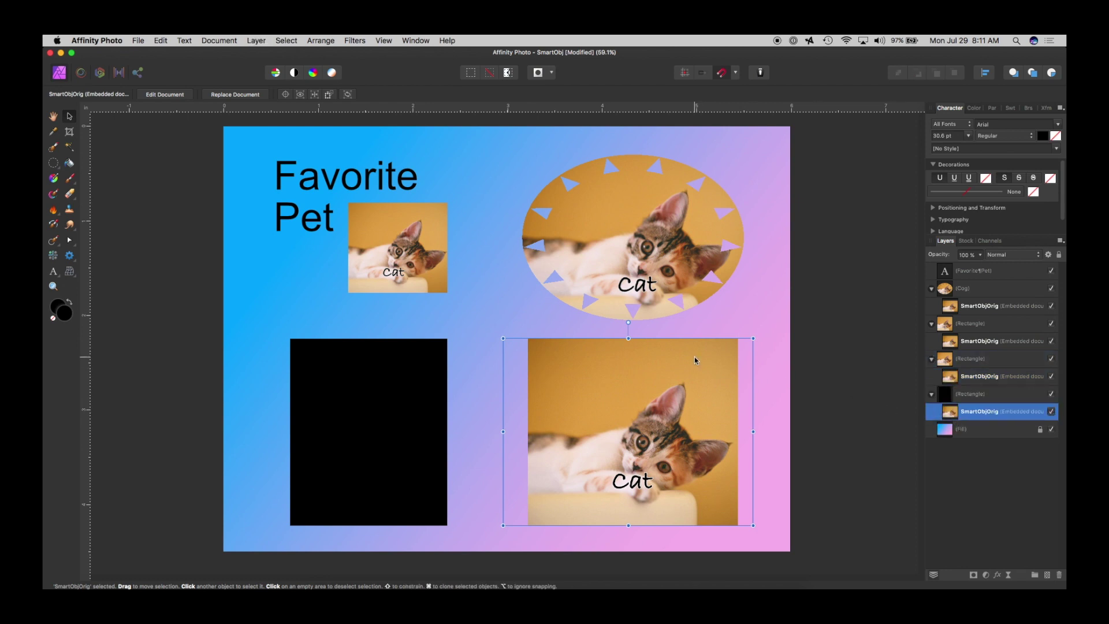
left_click_drag(694, 356, 489, 310)
left_click_drag(401, 384, 372, 383)
left_click(448, 329)
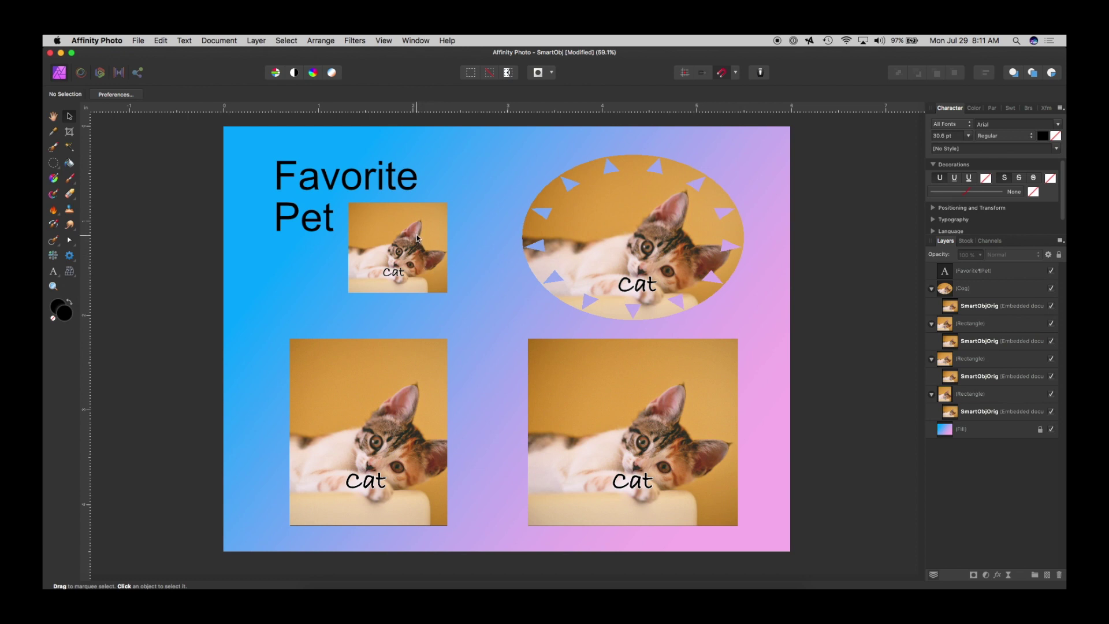
Select the embedded cat image (SmartObjOrig) inside the cog-shaped oval.
left_click(951, 310)
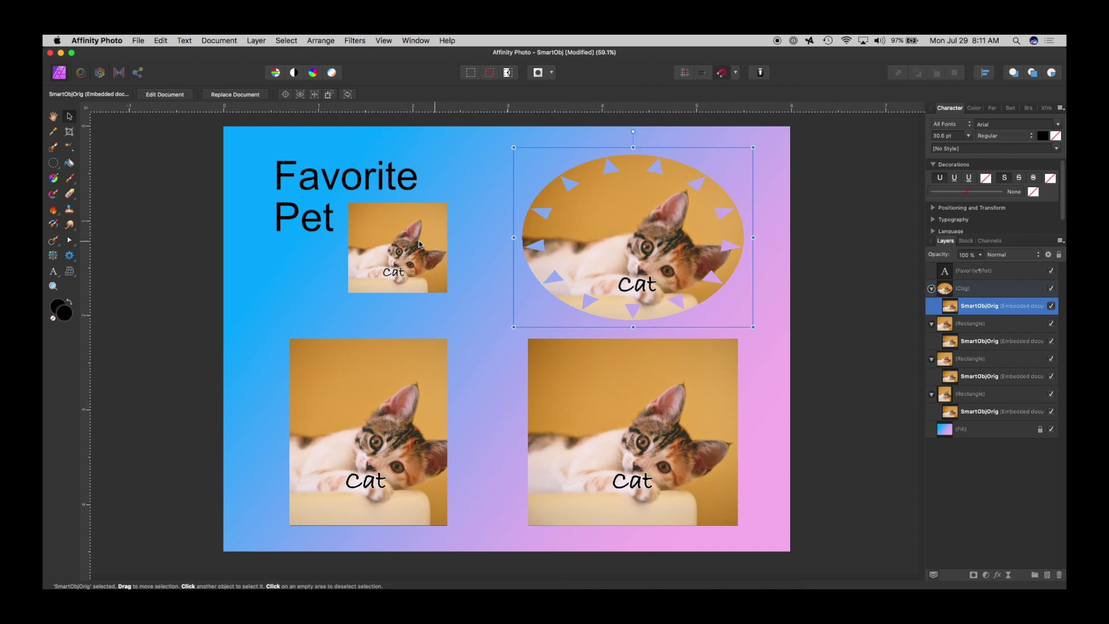
left_click(392, 225)
left_click(617, 259)
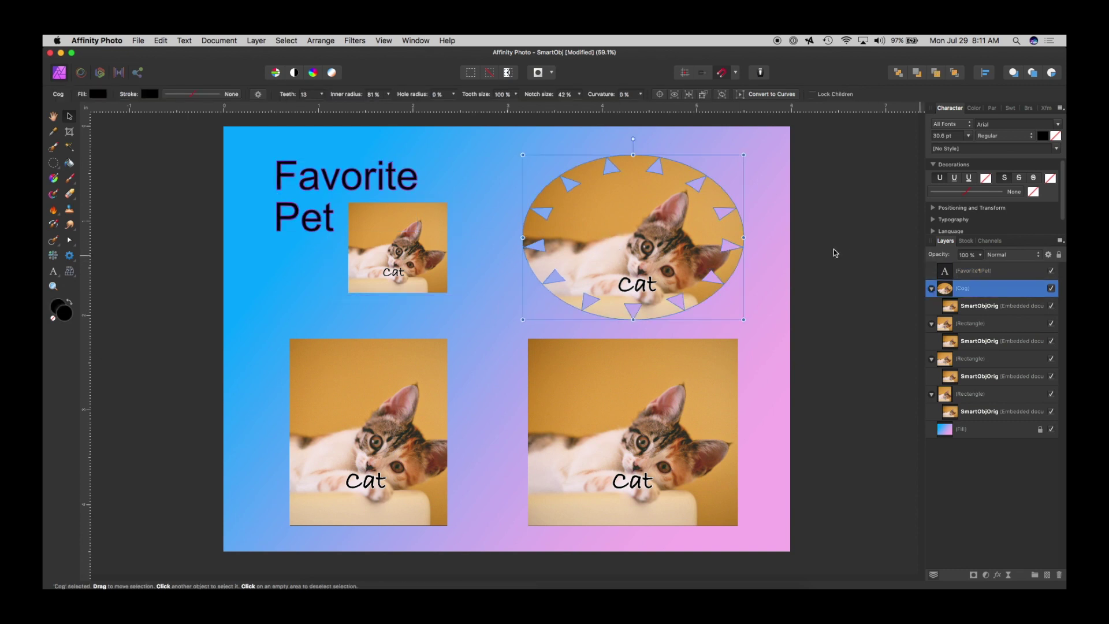
left_click(947, 306)
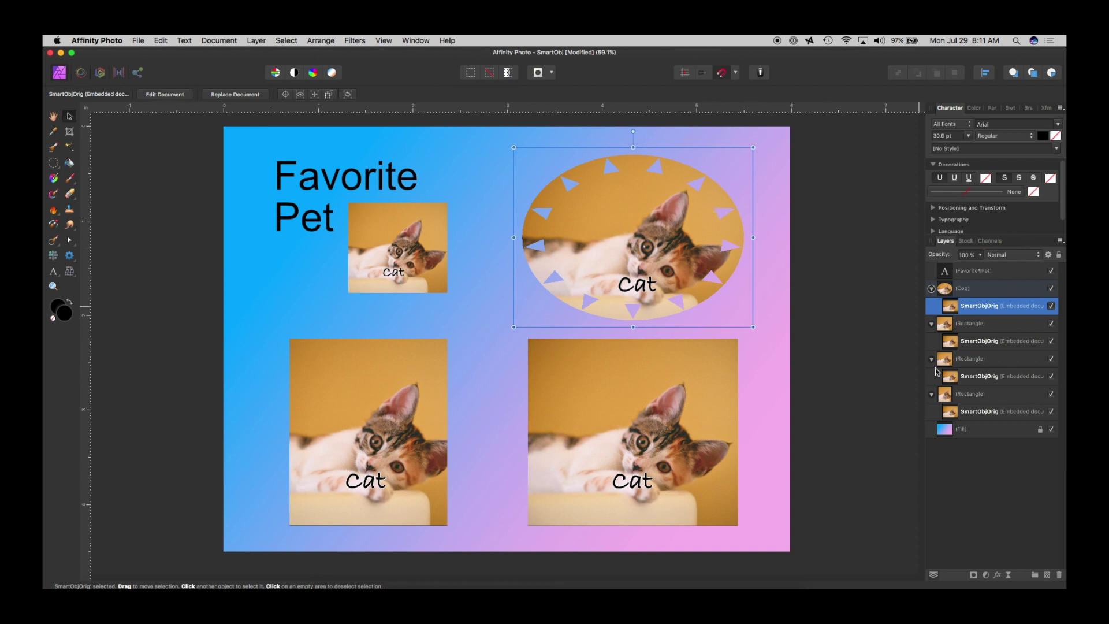
Edit the embedded document to hide the Cat group, show the Dog group, and return to SmartObj.
left_click(162, 96)
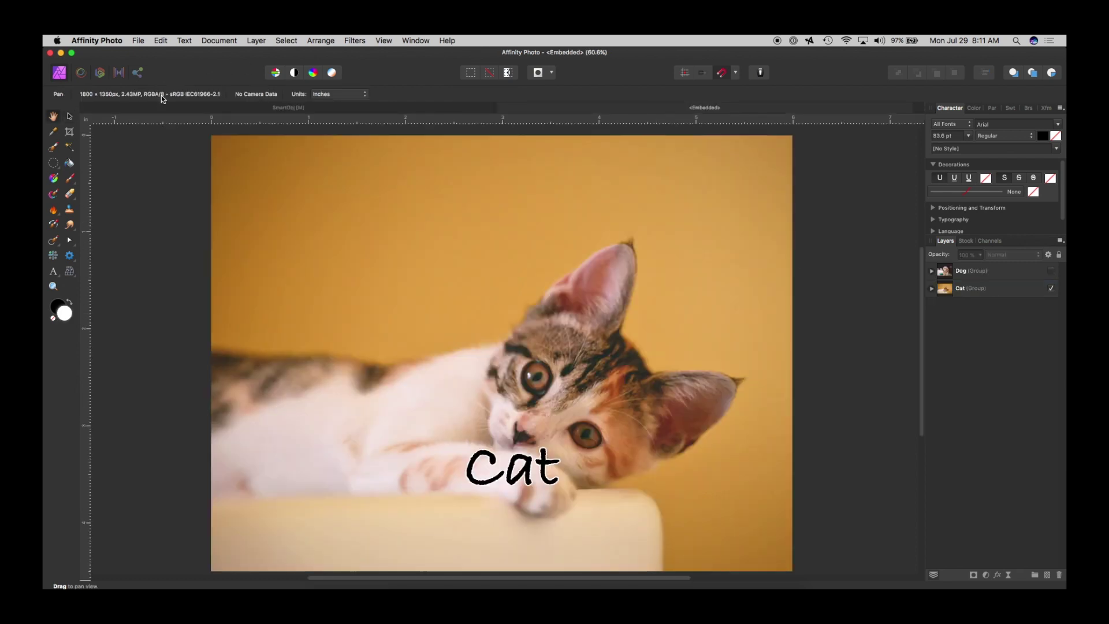
left_click(1051, 289)
left_click(1051, 271)
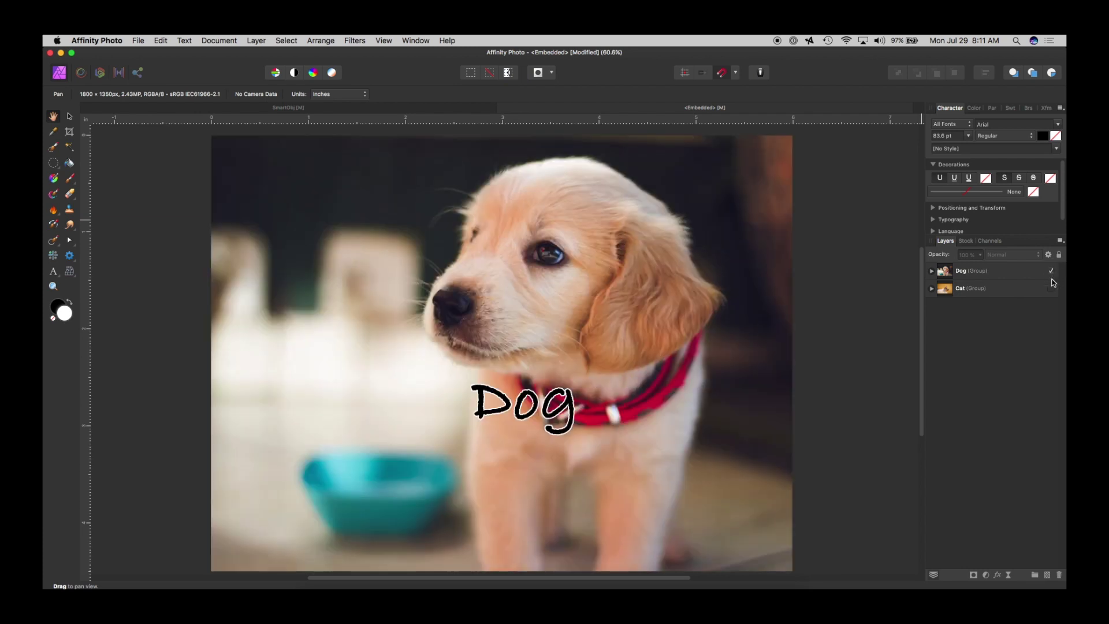
left_click(145, 108)
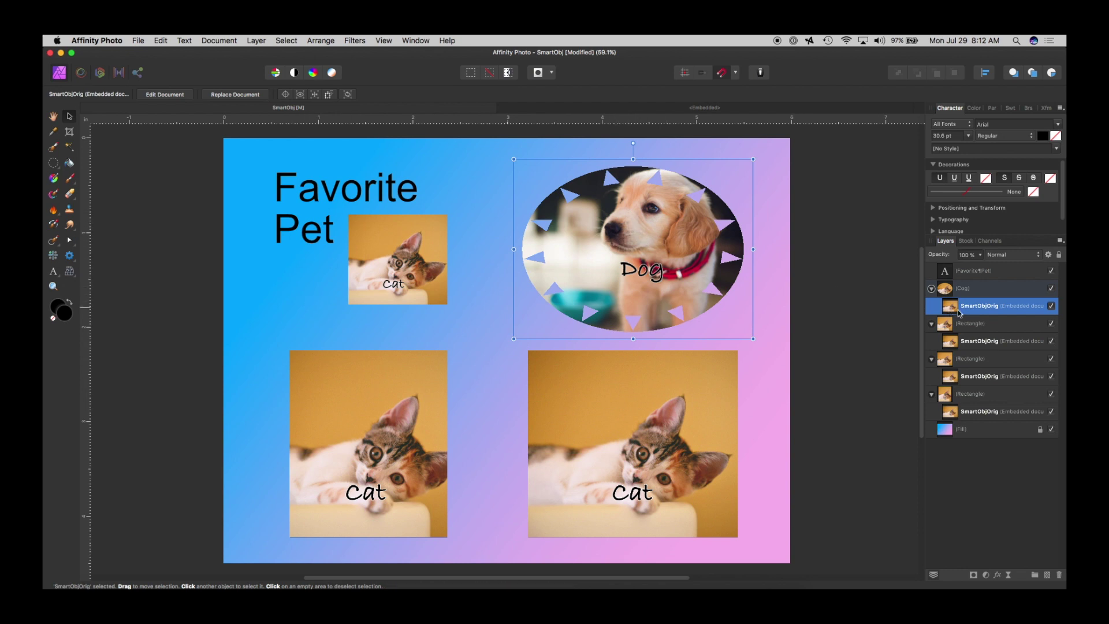
Select the small image beside Pet, zoom in on it, then zoom back out to the whole page.
left_click(949, 341)
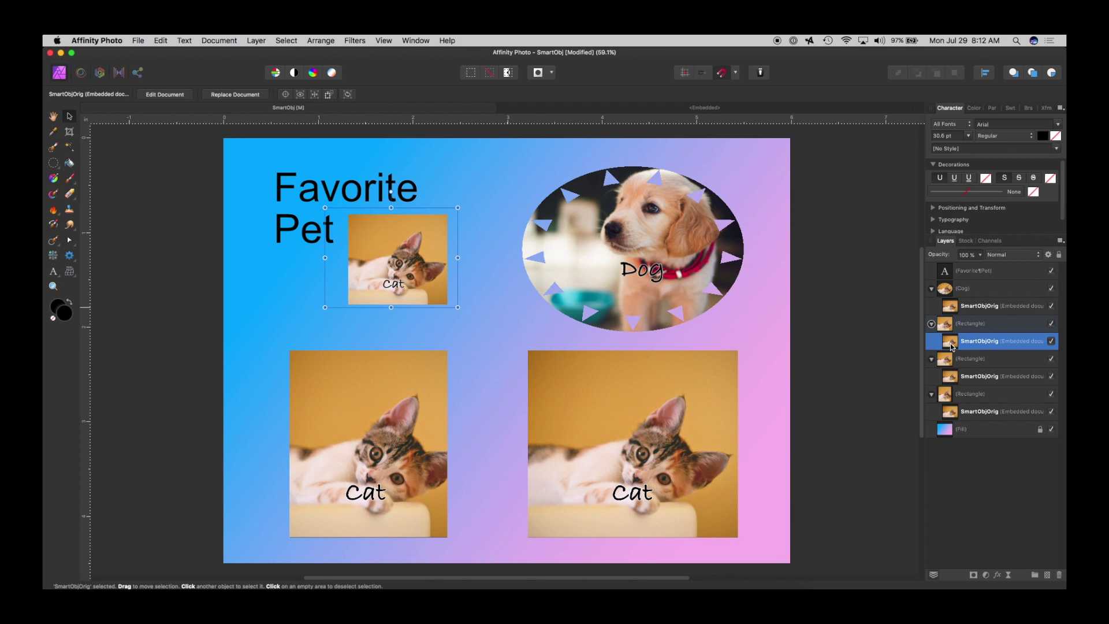
key("super+alt+0")
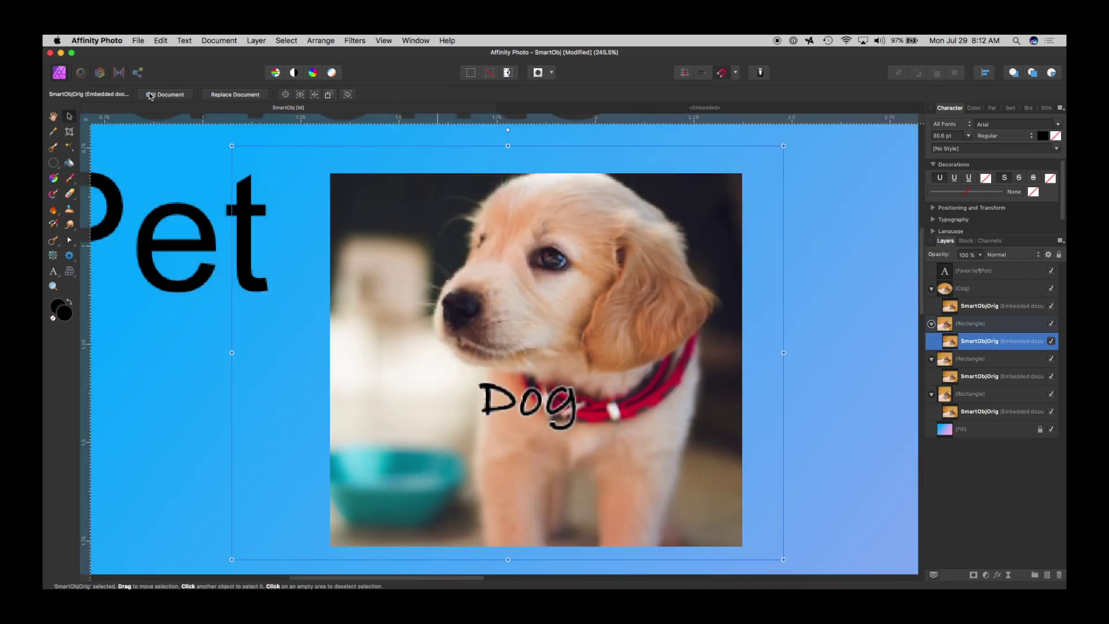
left_click(53, 117)
key("super+0")
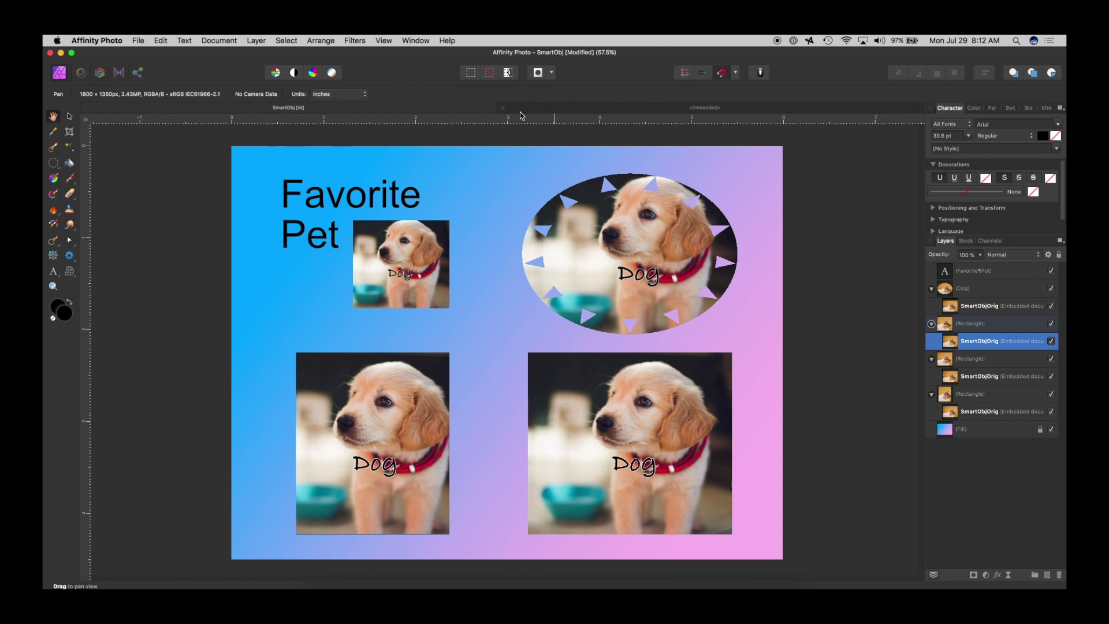
Close the Embedded tab, then open the bottom-left dog image's embedded document for editing.
left_click(517, 108)
left_click(504, 107)
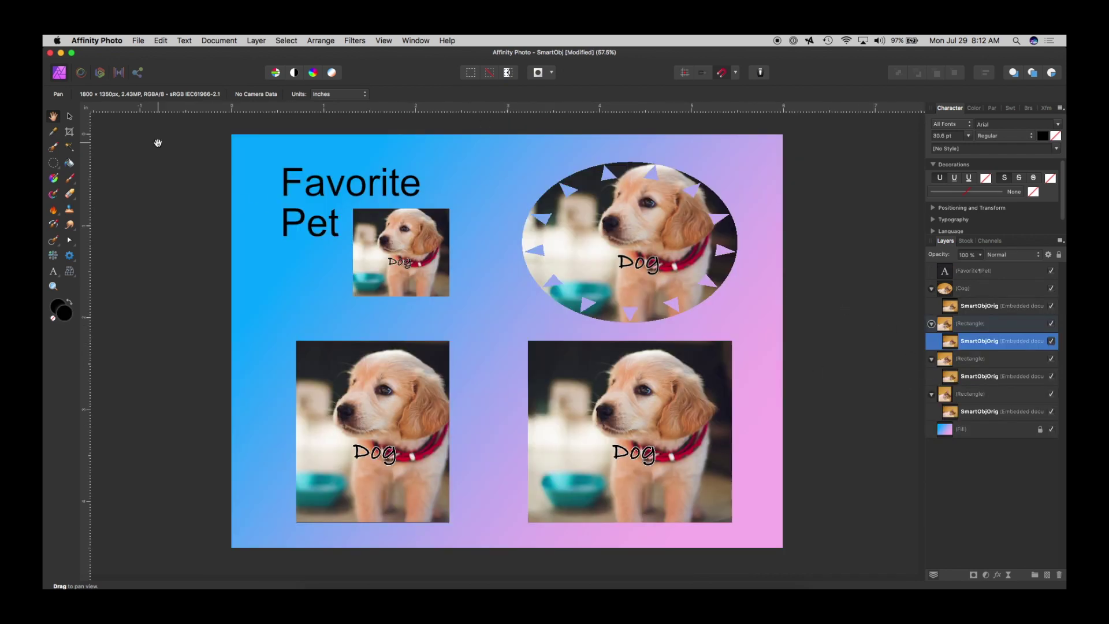
left_click(68, 116)
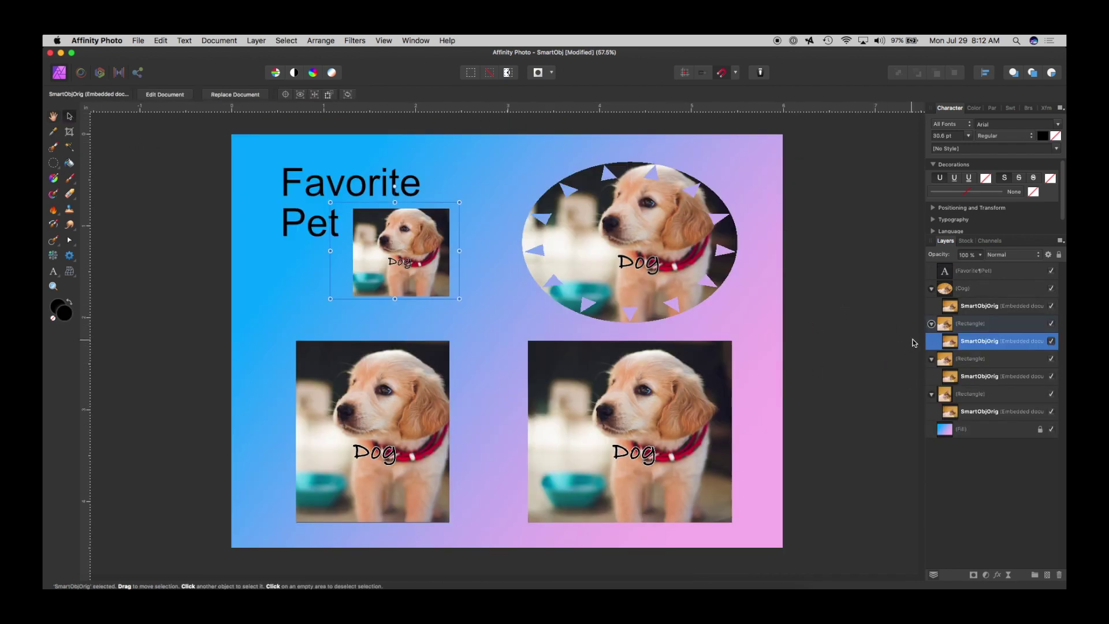
left_click(902, 316)
left_click(951, 307)
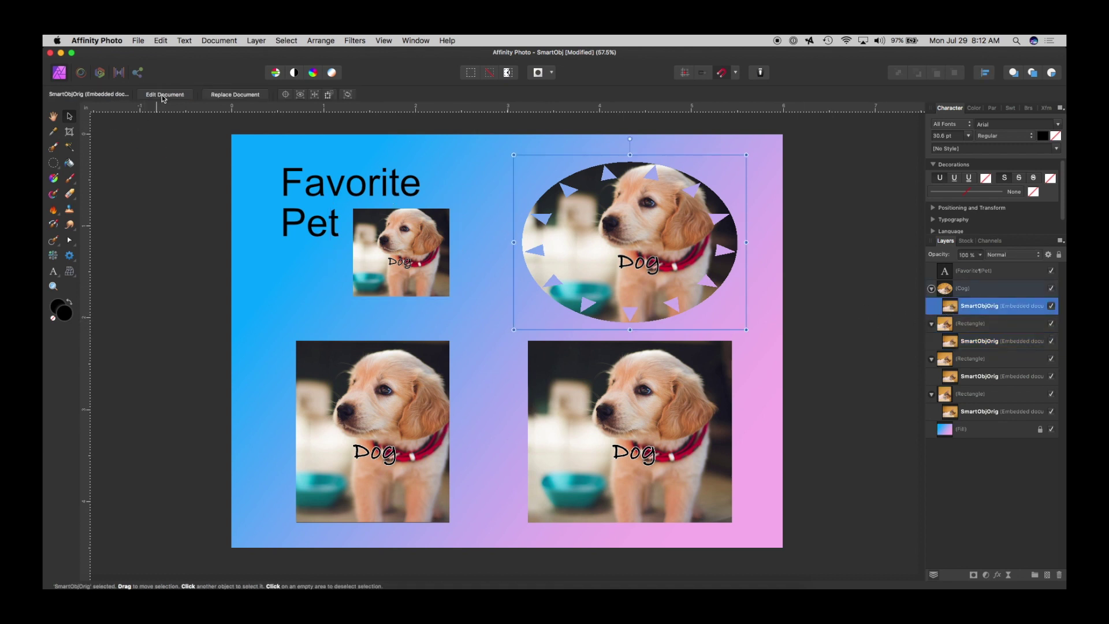
left_click(951, 411)
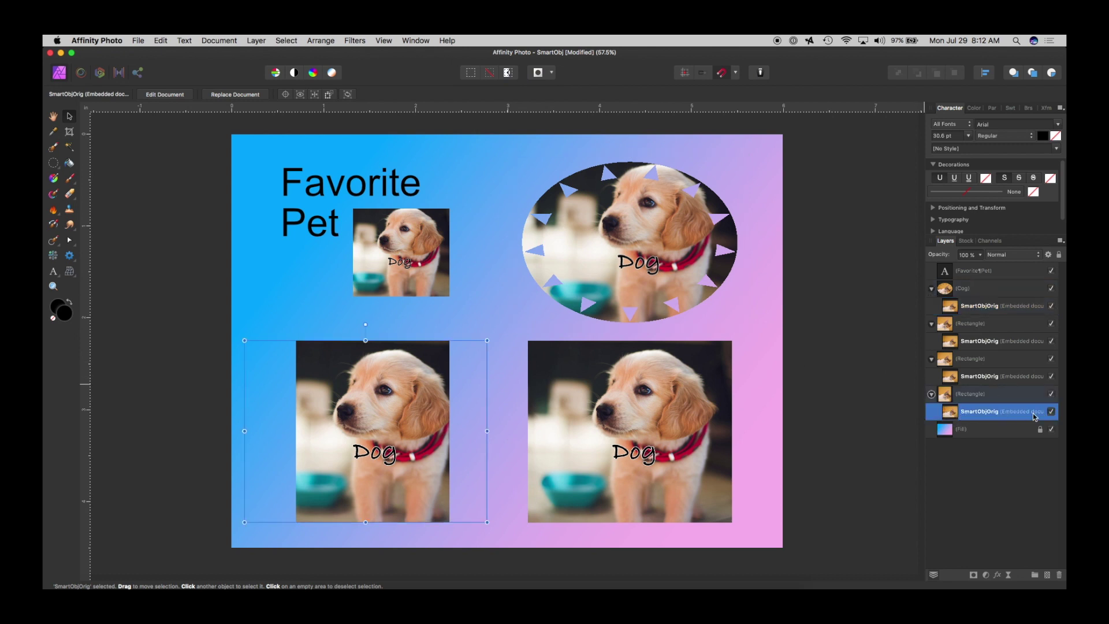
left_click(172, 94)
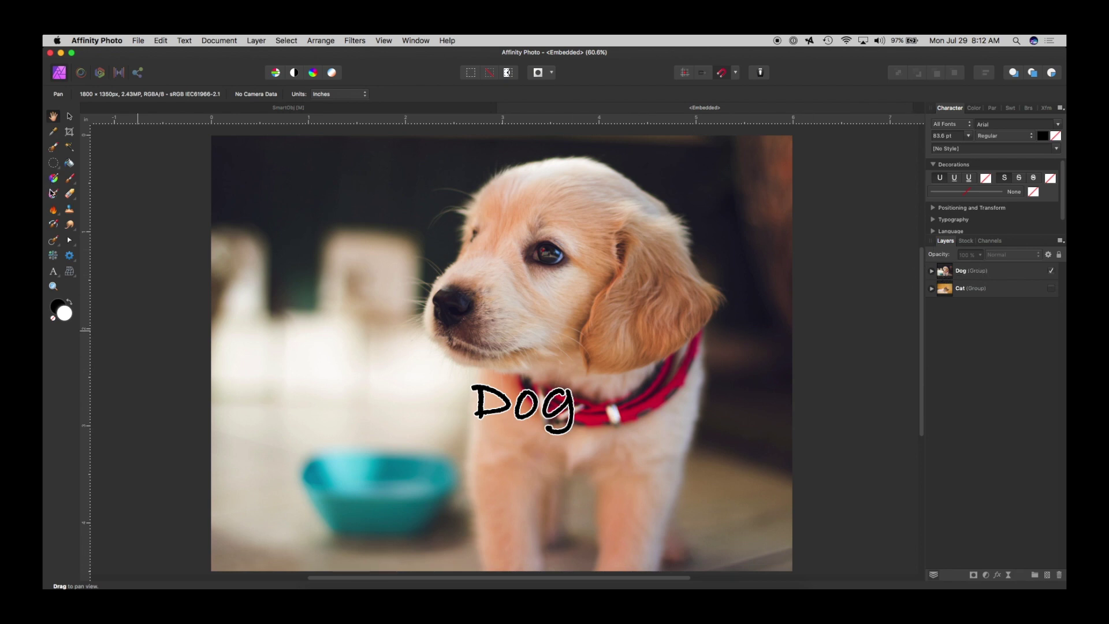
Extend the Dog caption to 'Doggy' in the embedded document and return to the SmartObj layout.
left_click(53, 271)
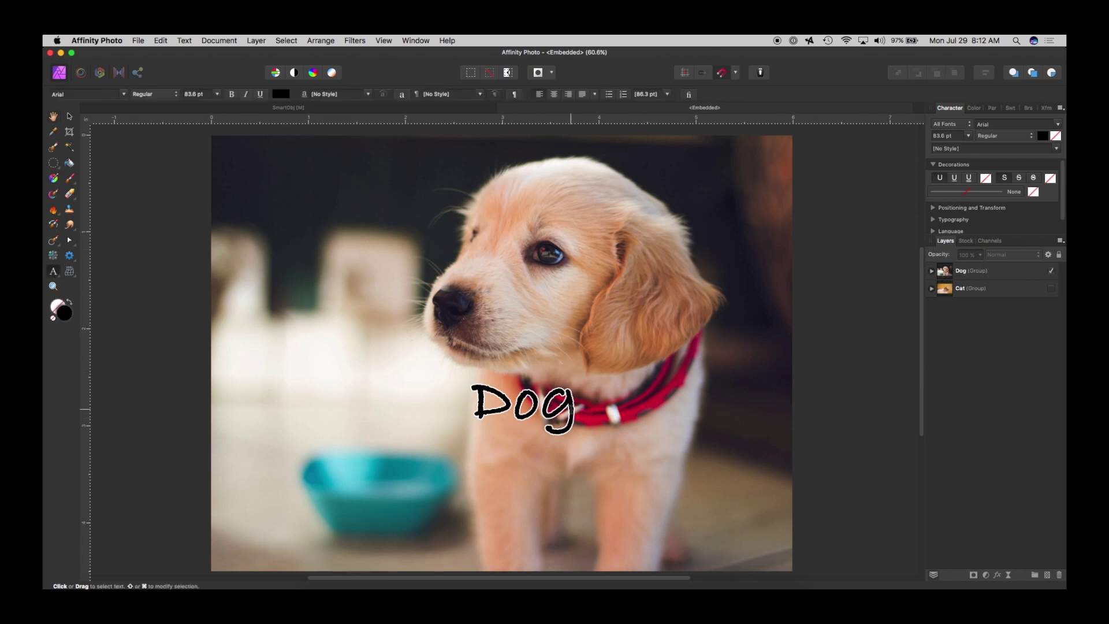
left_click(931, 271)
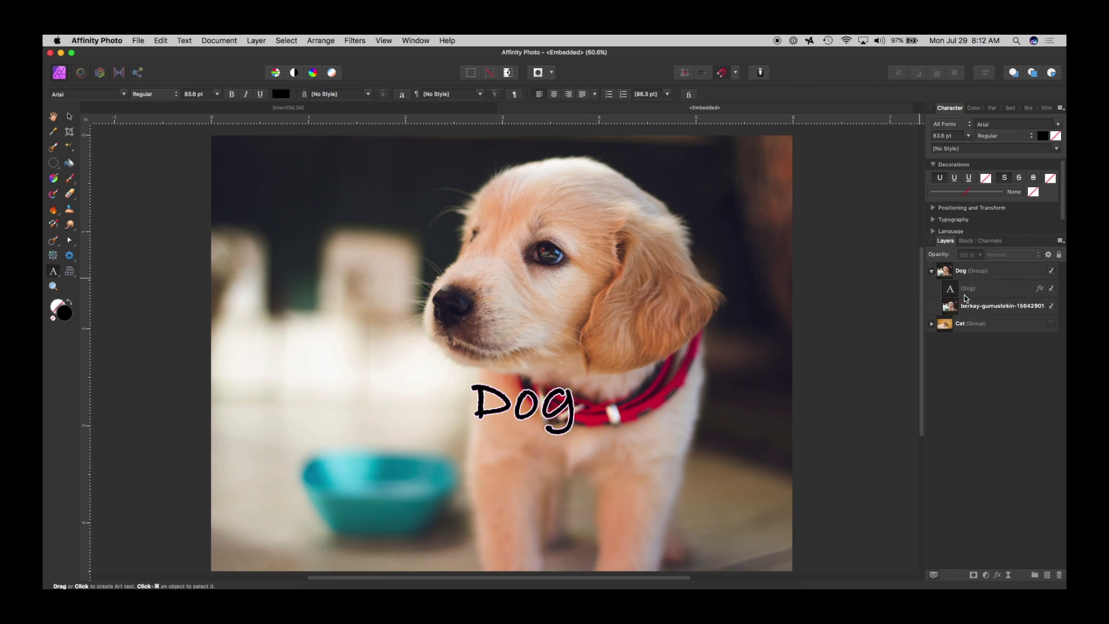
left_click(968, 290)
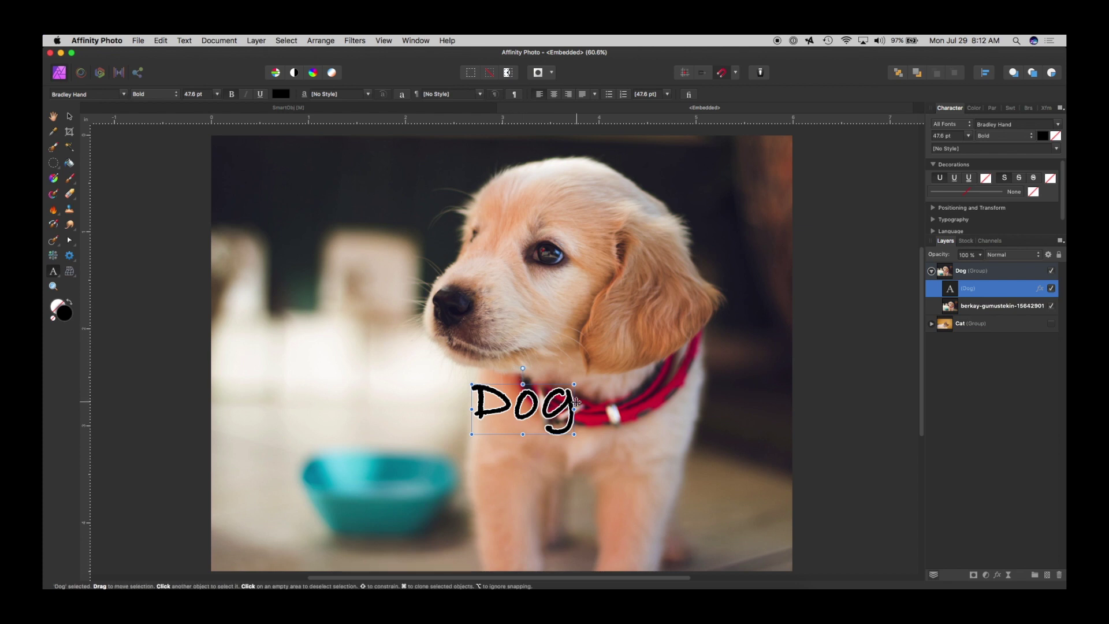
left_click(576, 401)
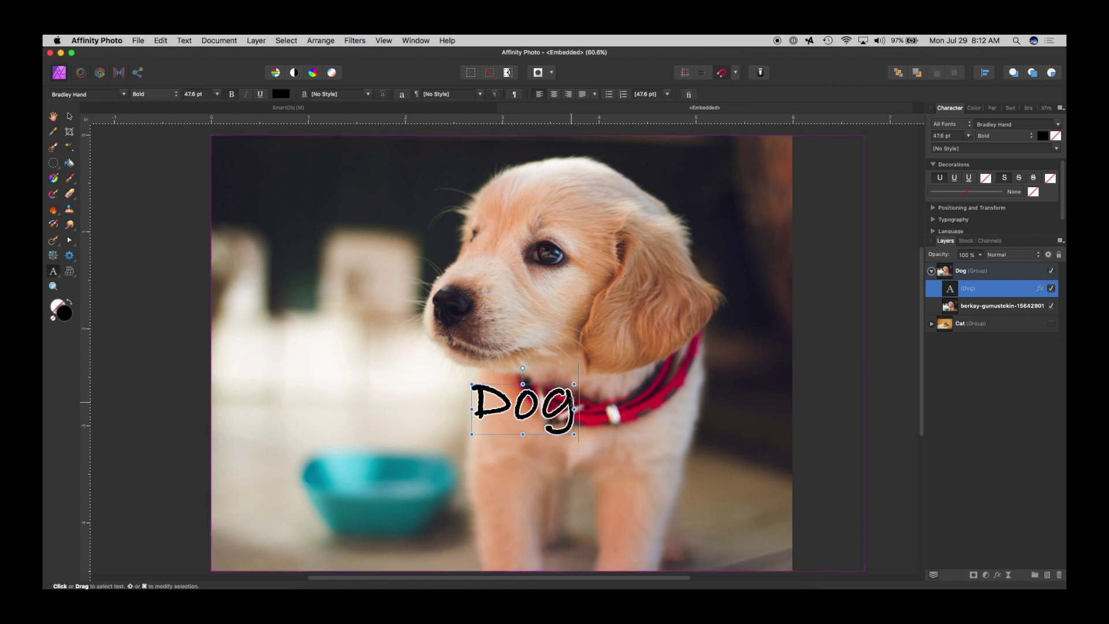
type("g")
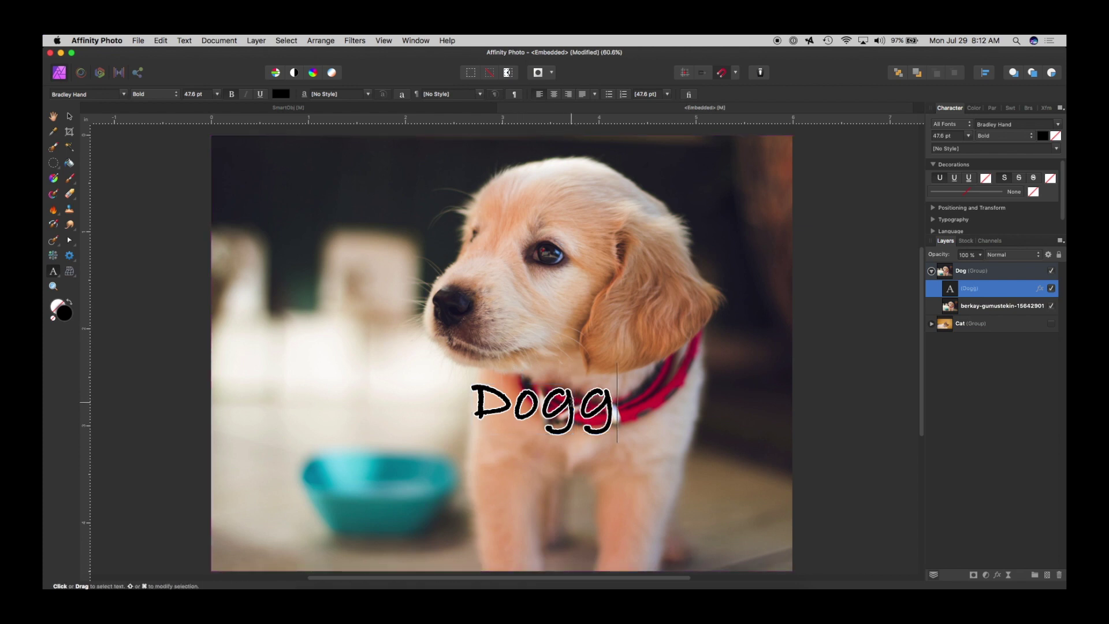
type("y")
key("Escape")
key("super+Tab")
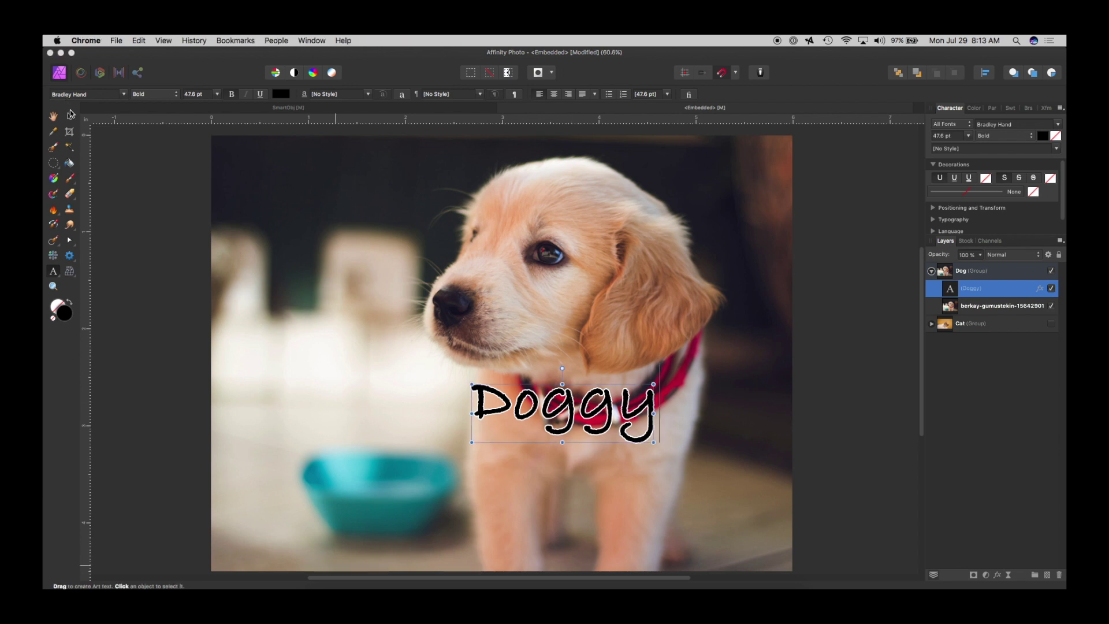
left_click(139, 111)
left_click(139, 112)
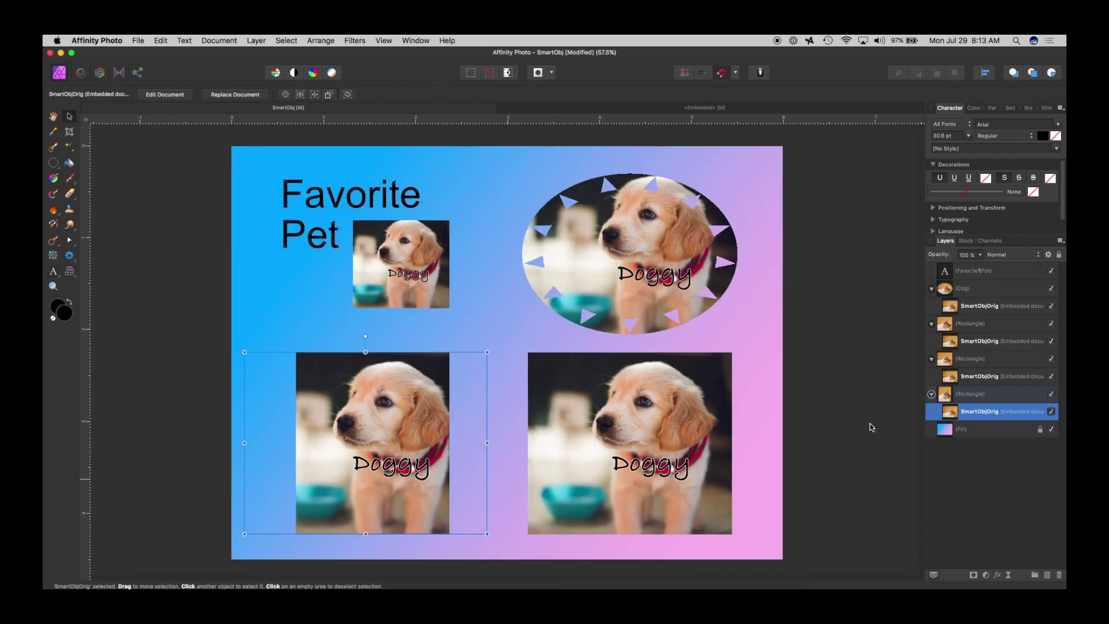
left_click(54, 117)
left_click_drag(143, 166, 144, 167)
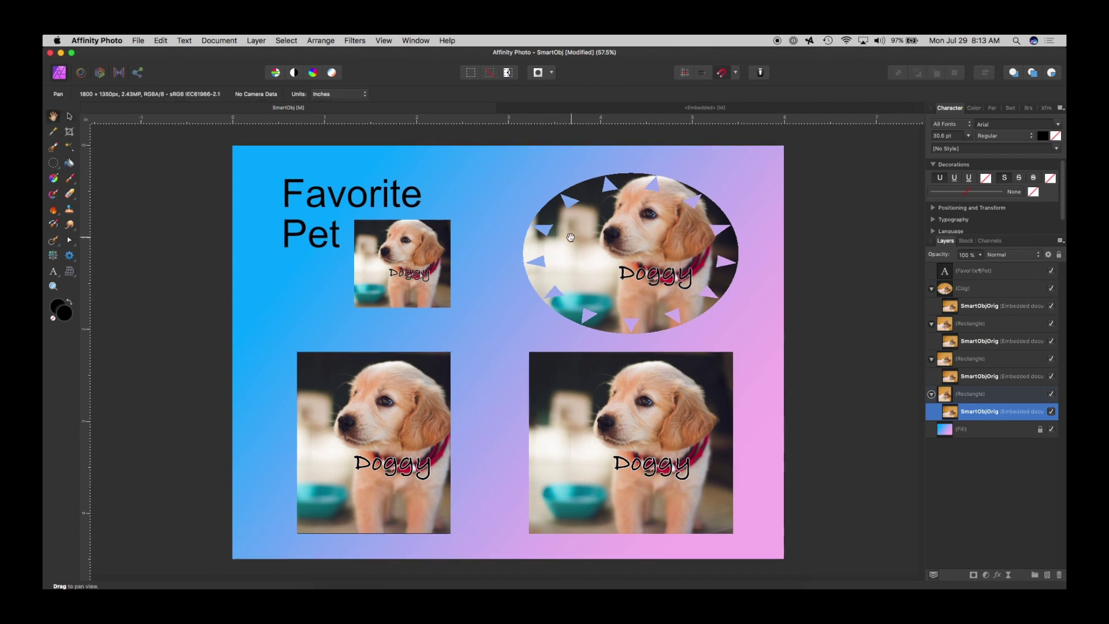
left_click(69, 117)
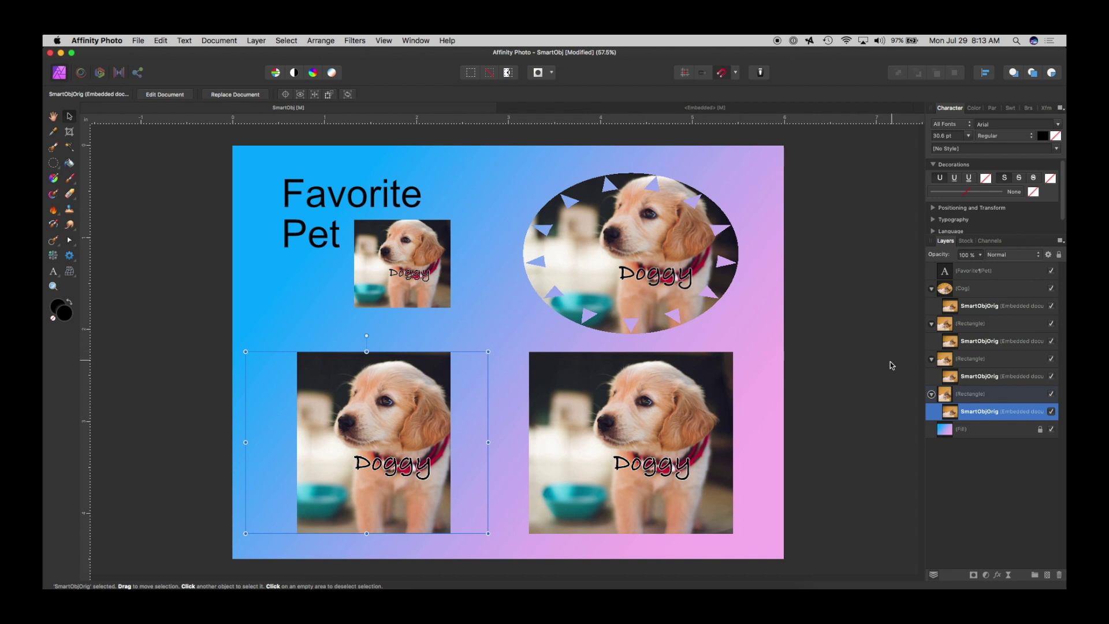
left_click(946, 398)
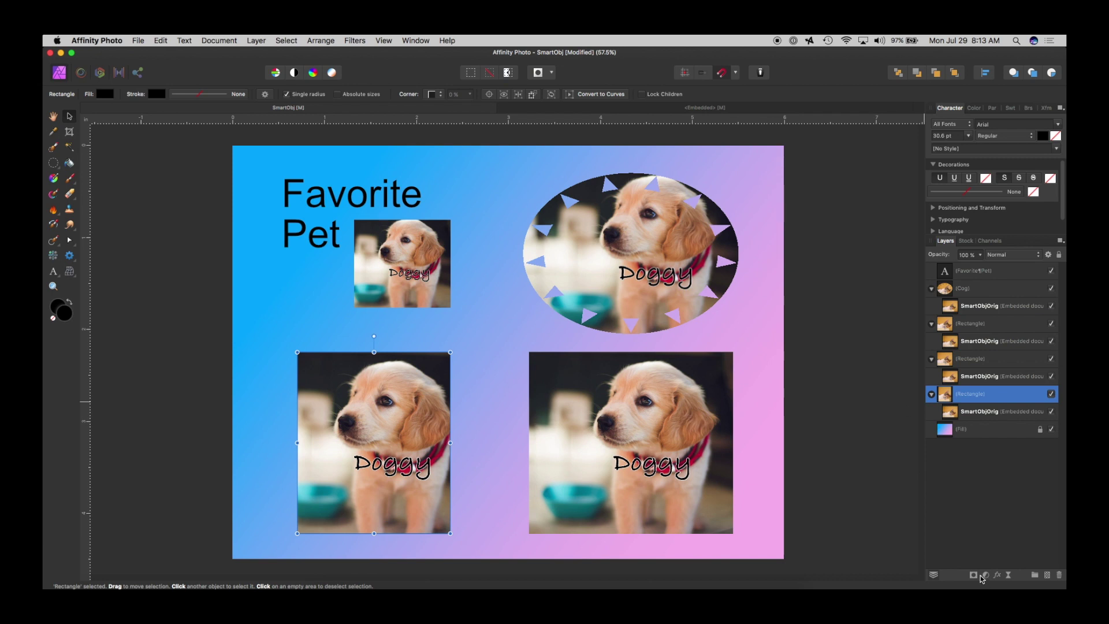
Add a white 10 px Outline layer effect to the bottom-left photo.
left_click(997, 575)
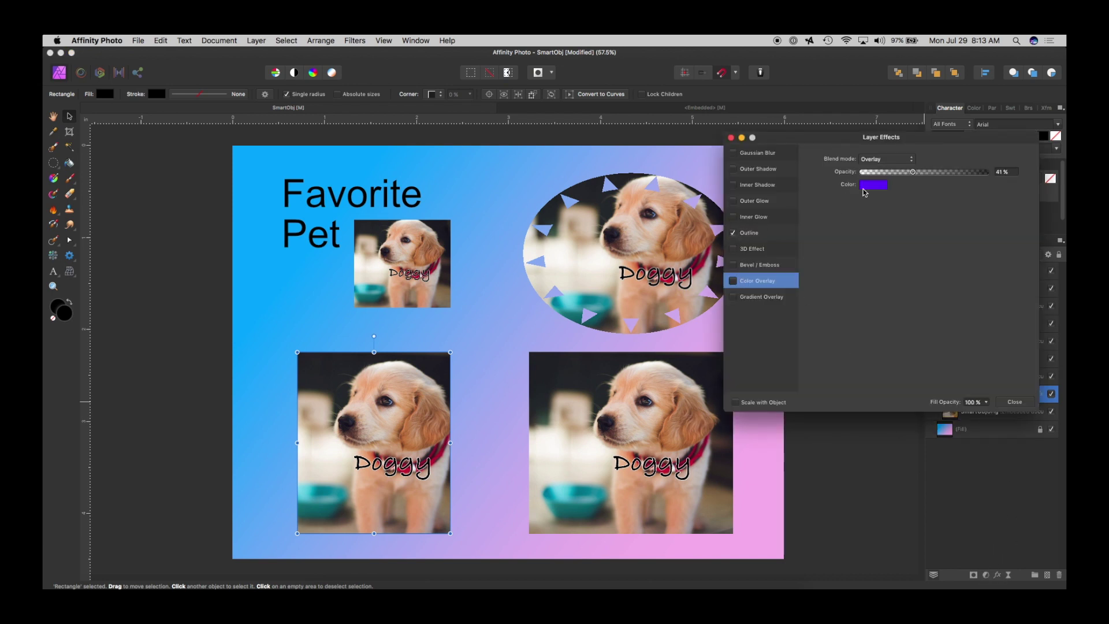
left_click(774, 233)
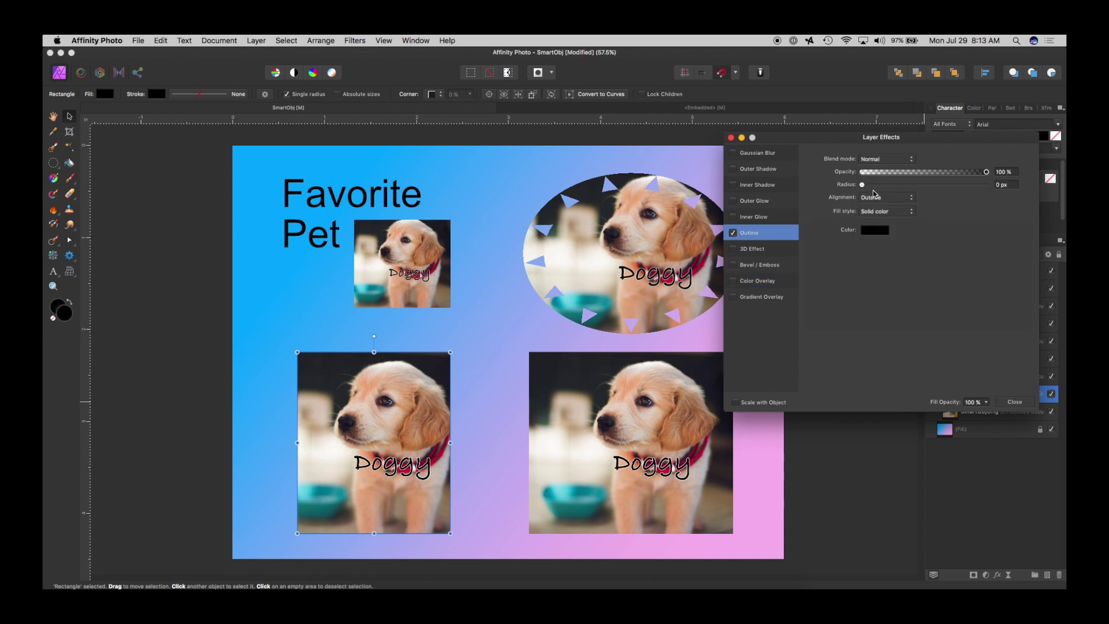
left_click(873, 230)
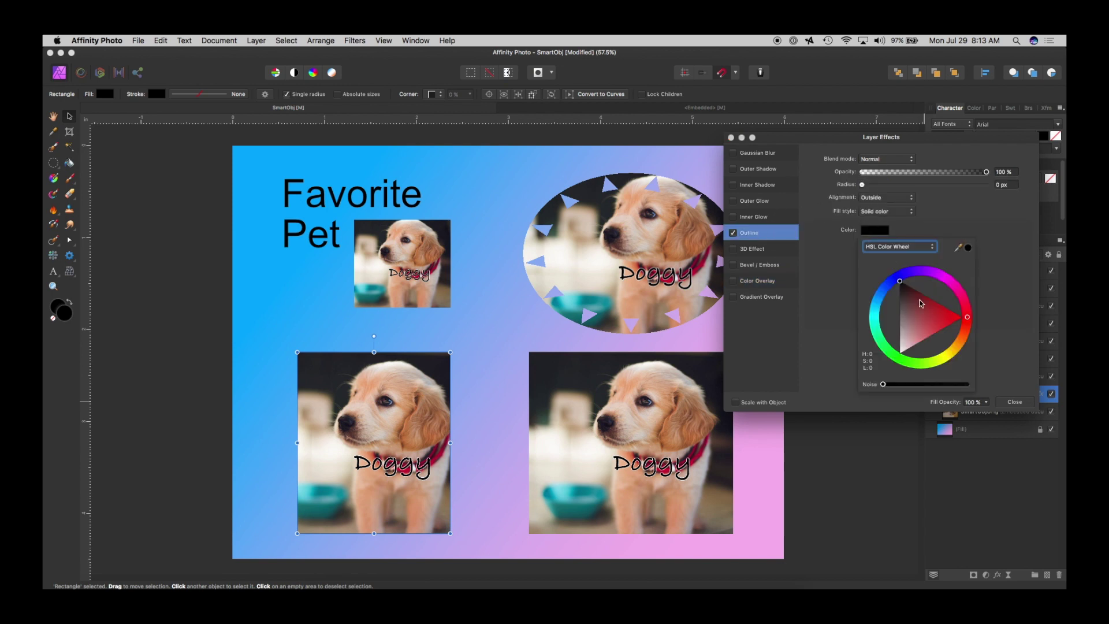
left_click_drag(862, 184, 930, 179)
left_click(1014, 403)
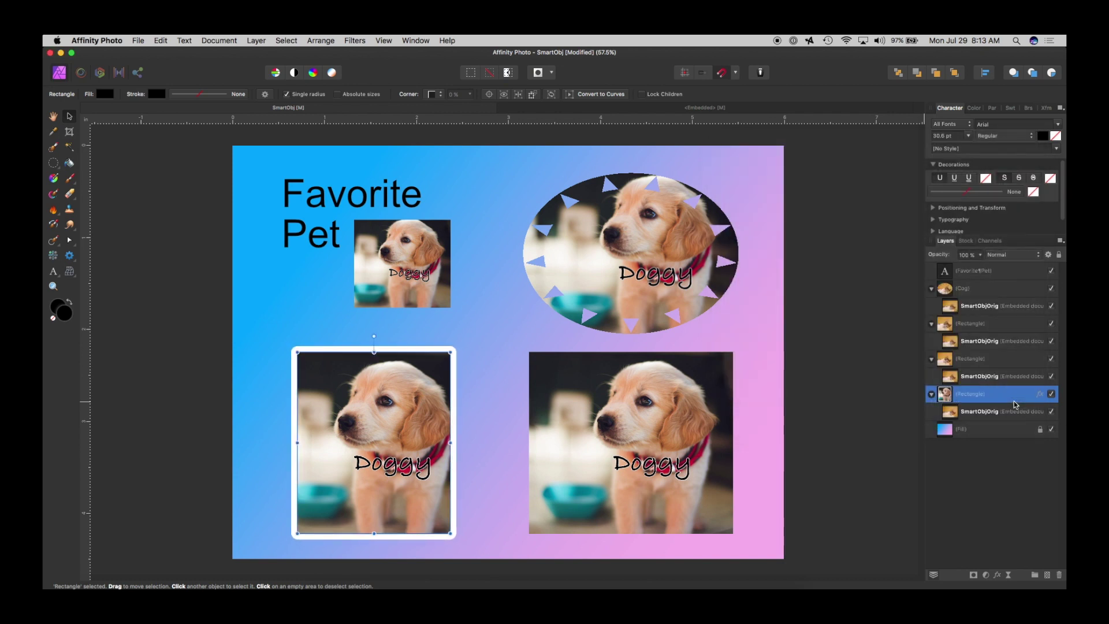
Give the bottom-right photo's layer a blue Color Overlay effect in Overlay blend mode.
left_click(112, 145)
left_click(987, 358)
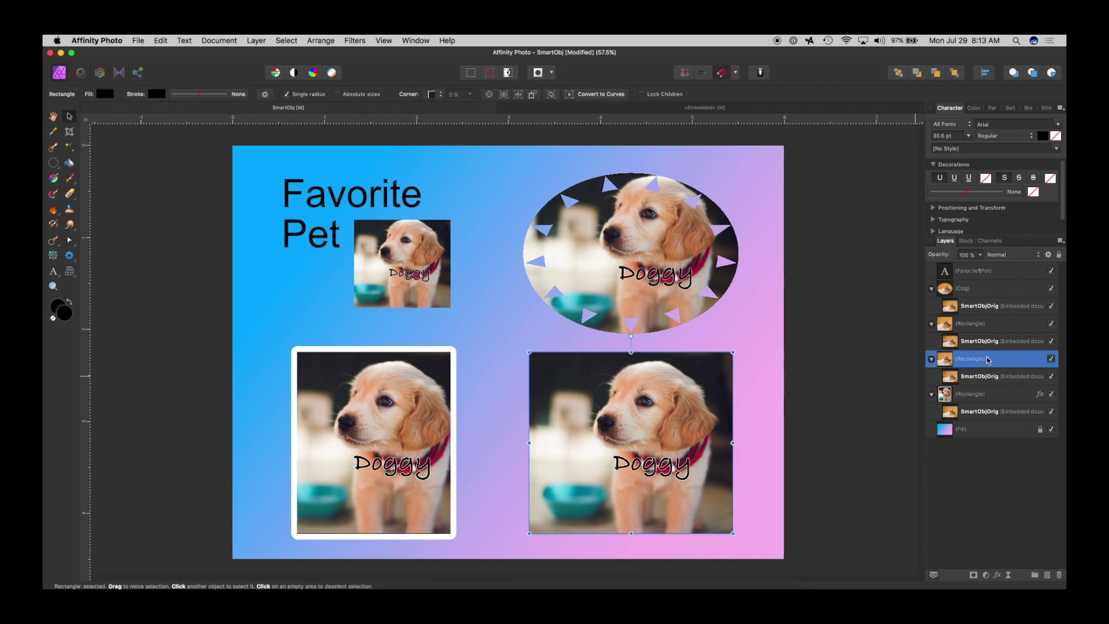
left_click(996, 575)
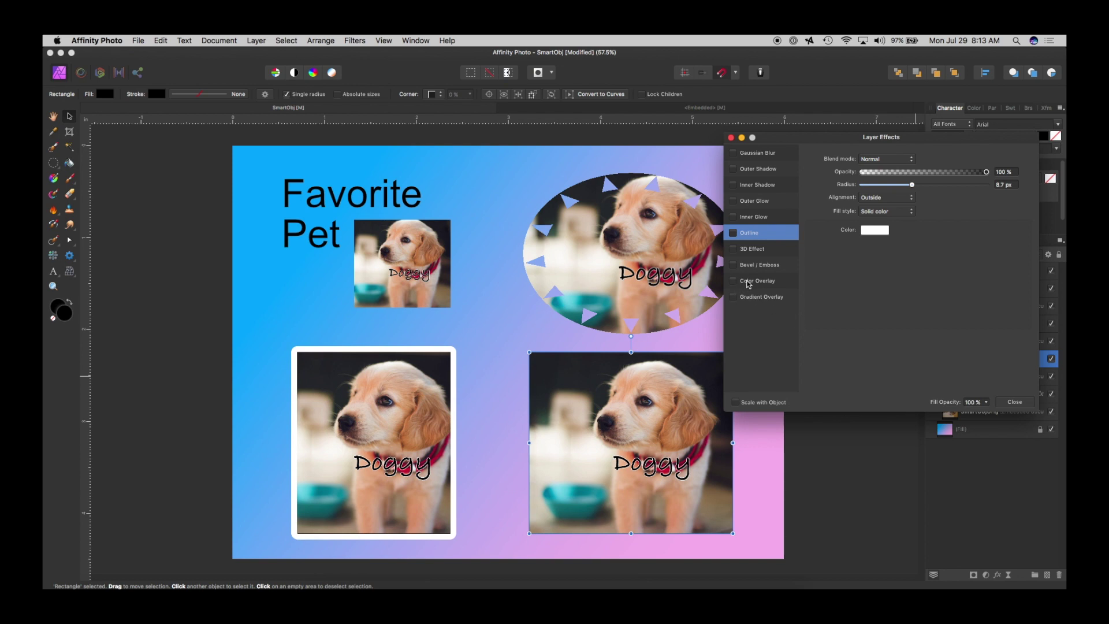
left_click(749, 282)
left_click(733, 281)
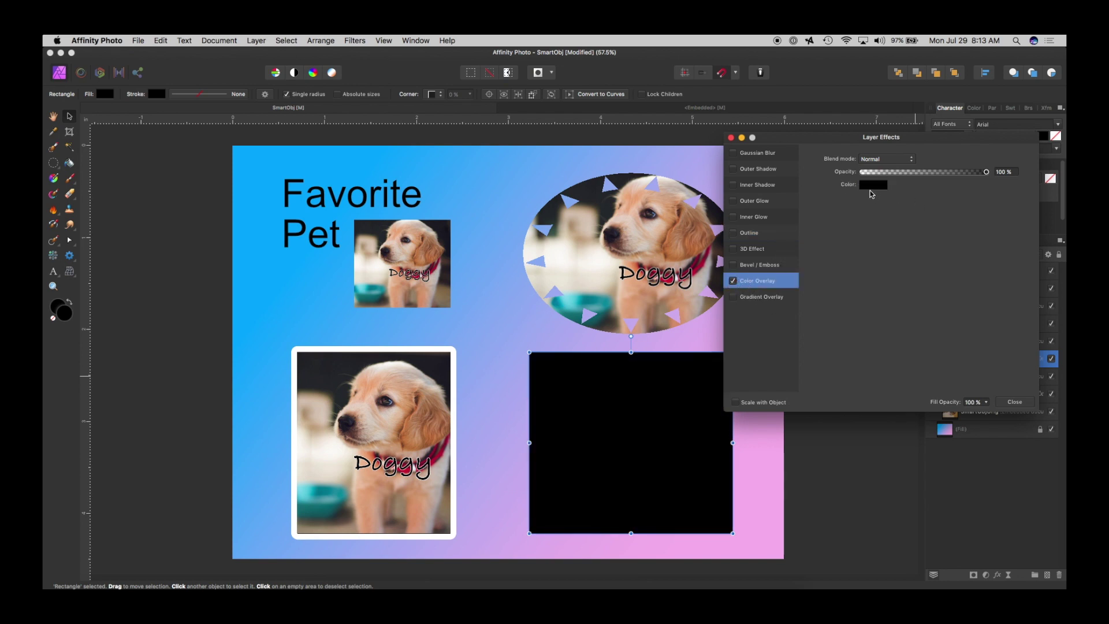
left_click(874, 159)
left_click(873, 267)
left_click(873, 185)
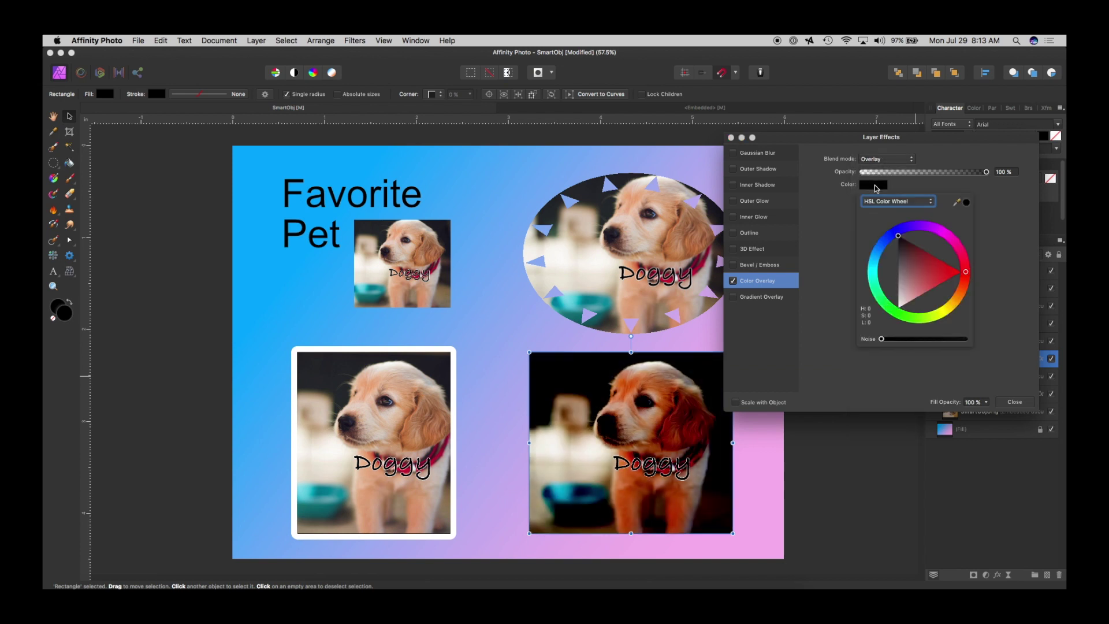
left_click(877, 265)
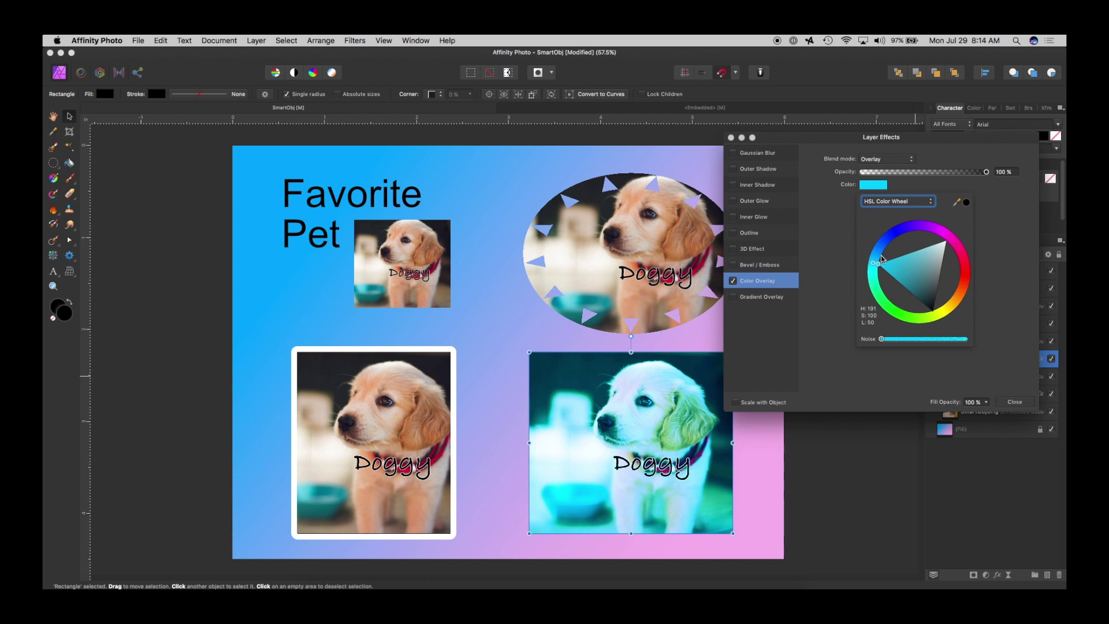
left_click(875, 253)
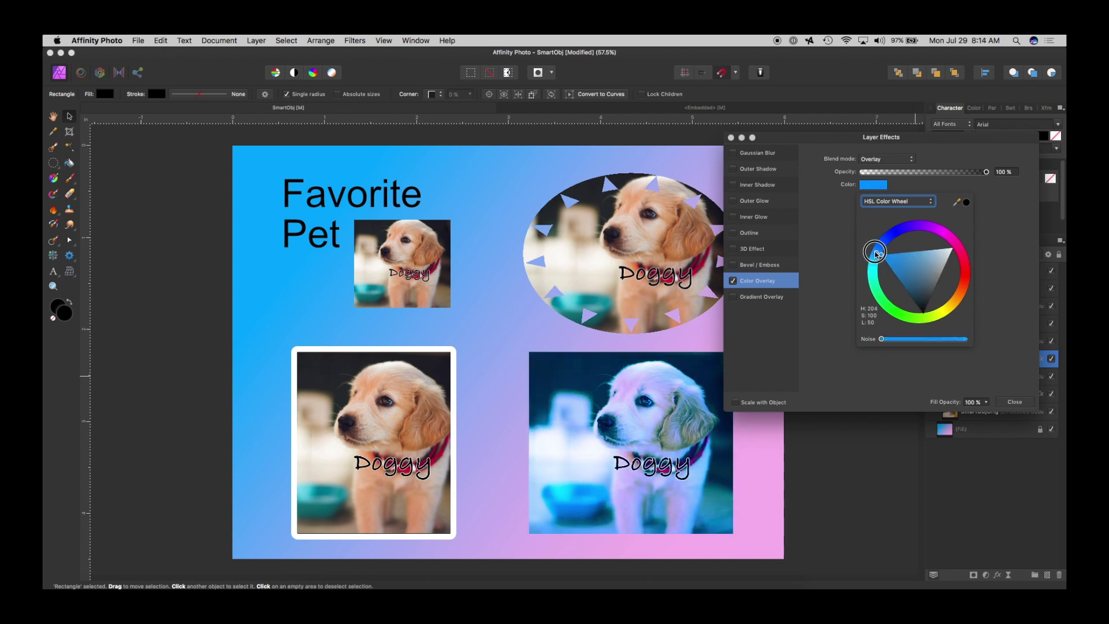
left_click(1014, 402)
left_click(1014, 402)
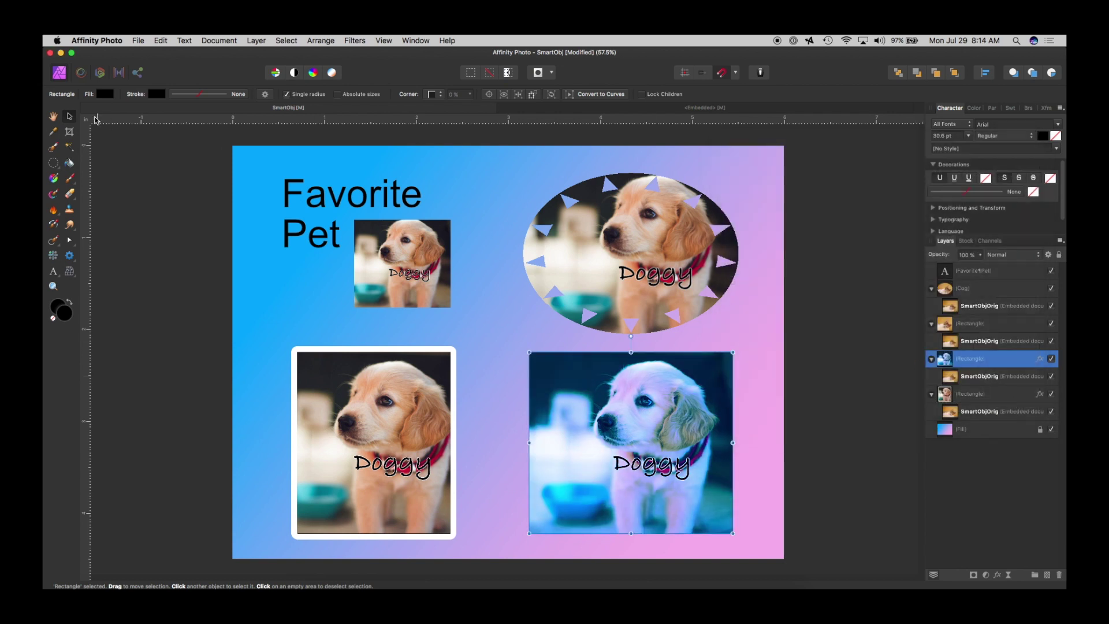
Edit the cog's embedded document to hide the Dog group and show the Cat group.
left_click(146, 176)
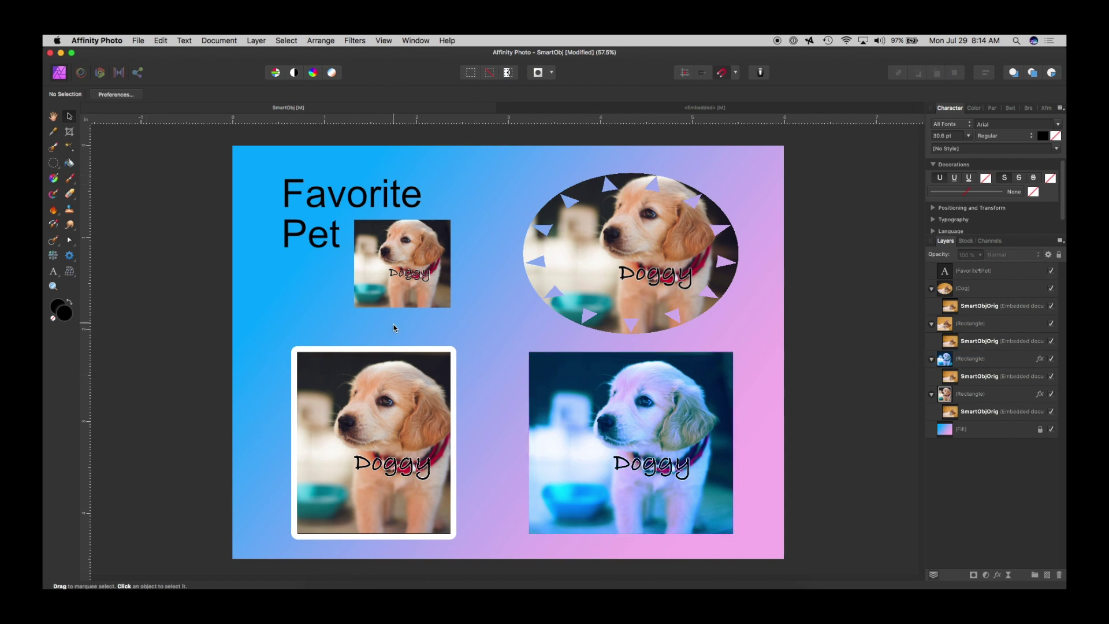
left_click(953, 309)
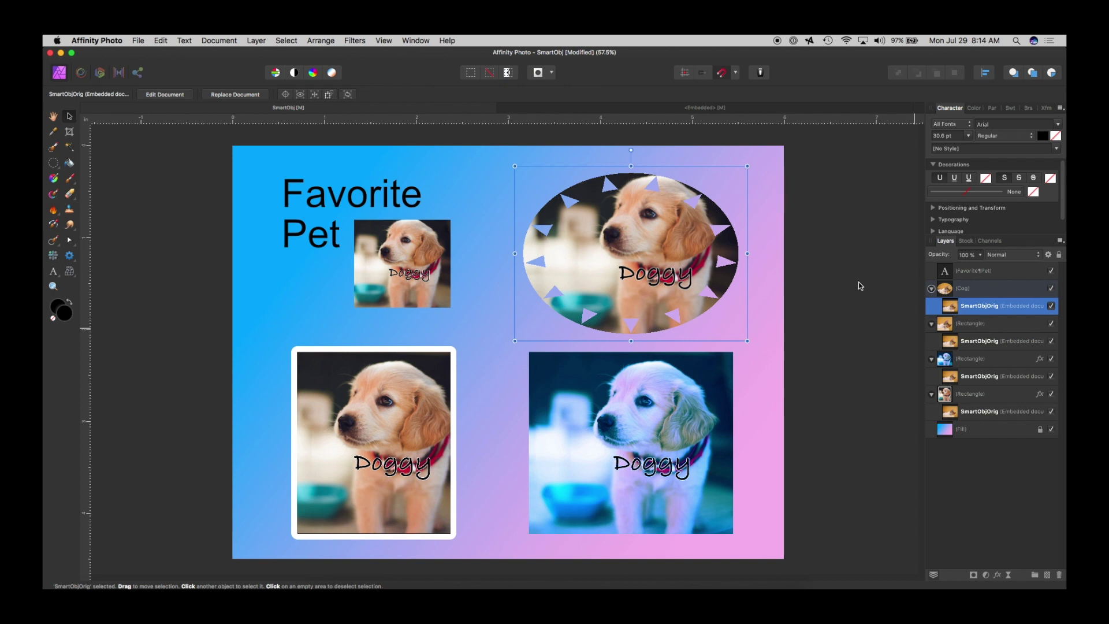
left_click(164, 95)
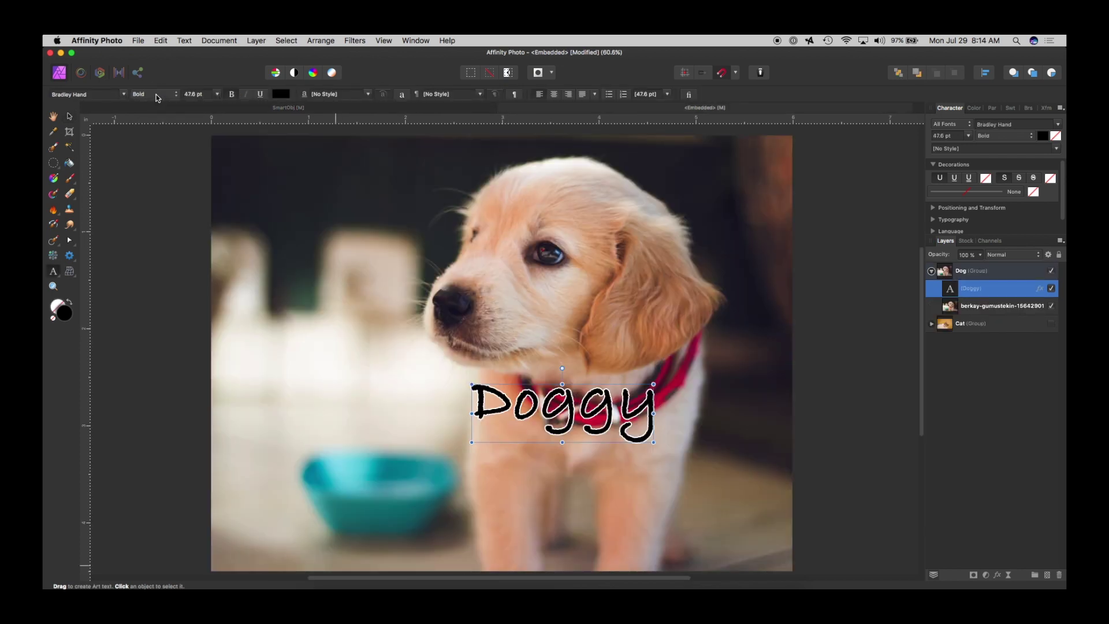
left_click(1052, 272)
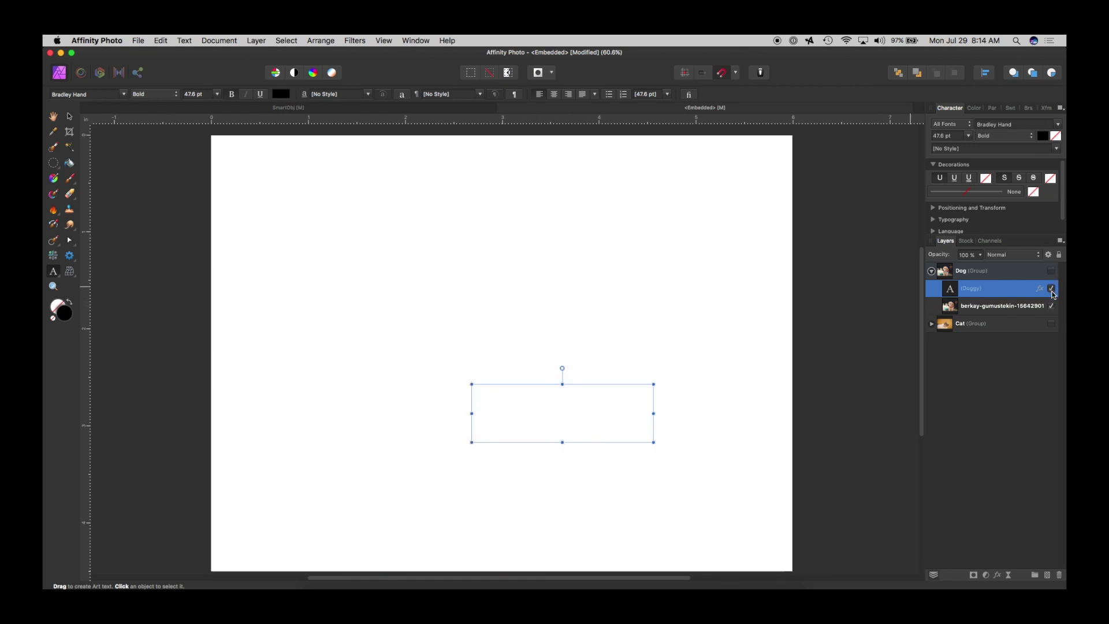
left_click(930, 271)
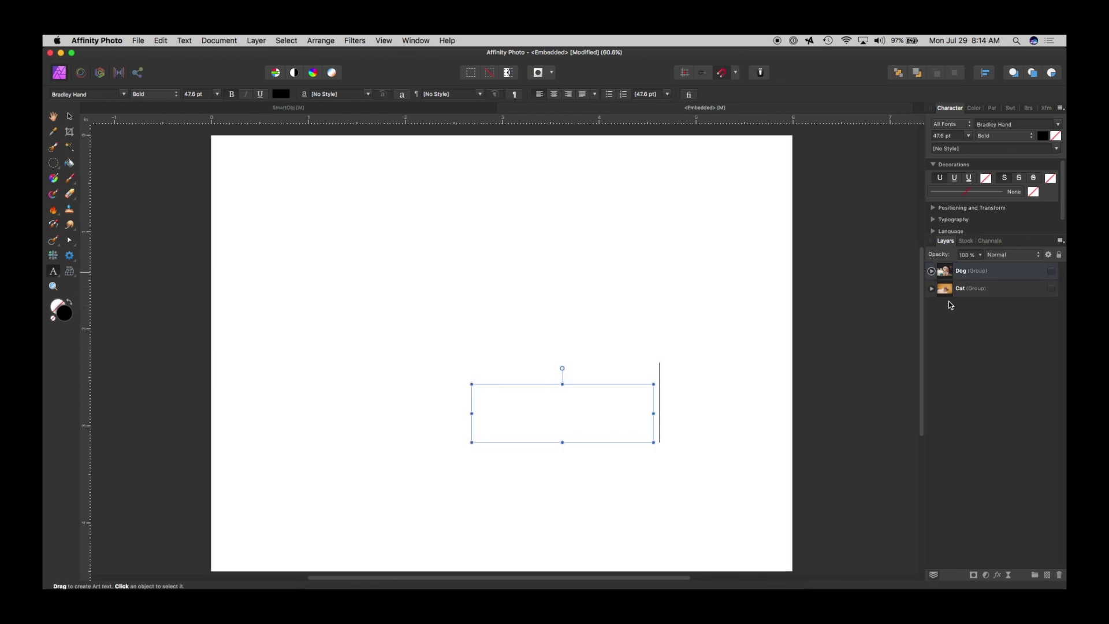
left_click(1051, 289)
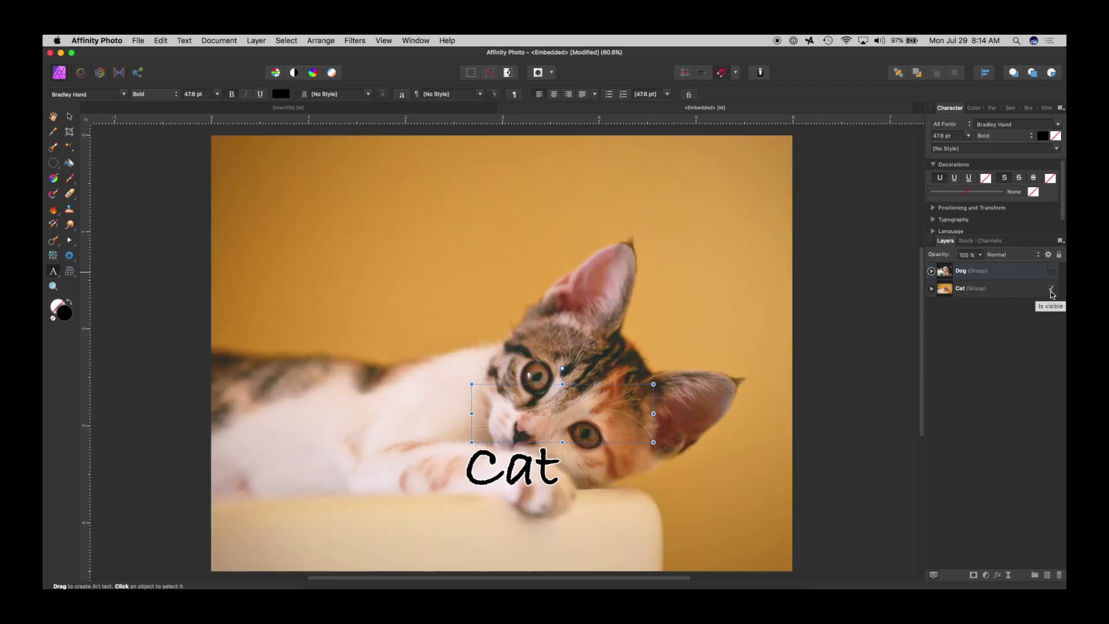
left_click(203, 109)
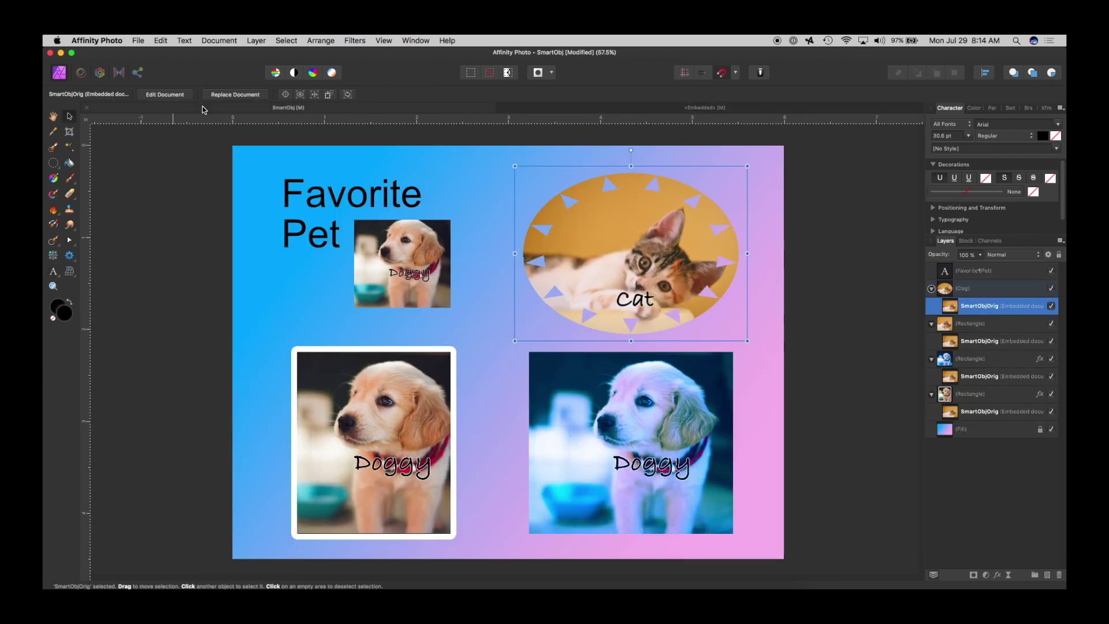
Select the bottom-right embedded picture to refresh it, fit the layout in view, and deselect.
left_click(949, 378)
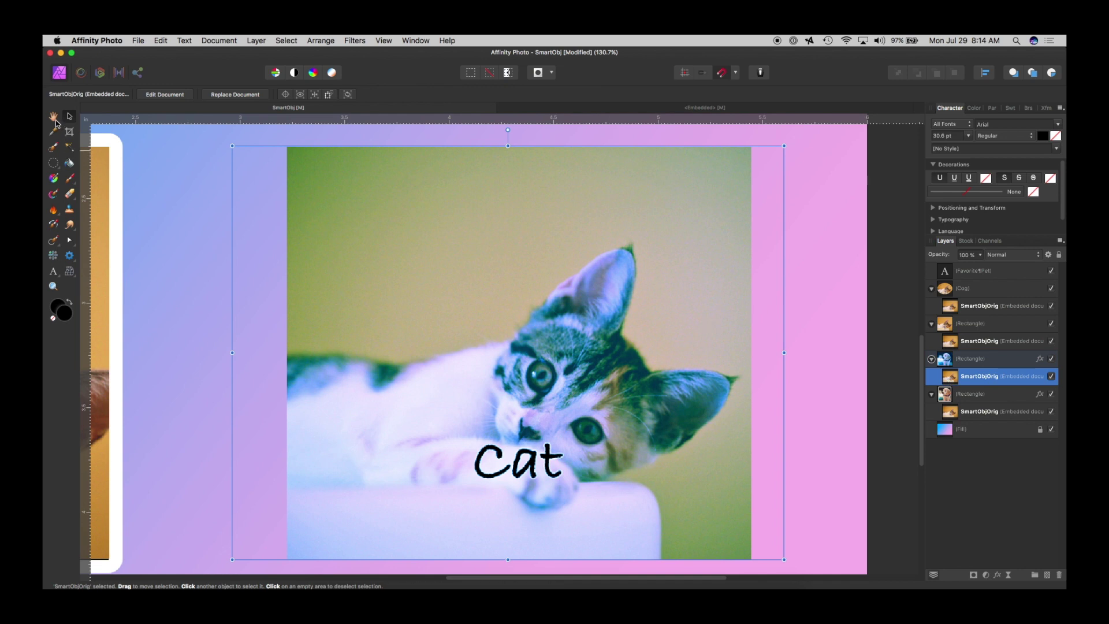
double_click(53, 117)
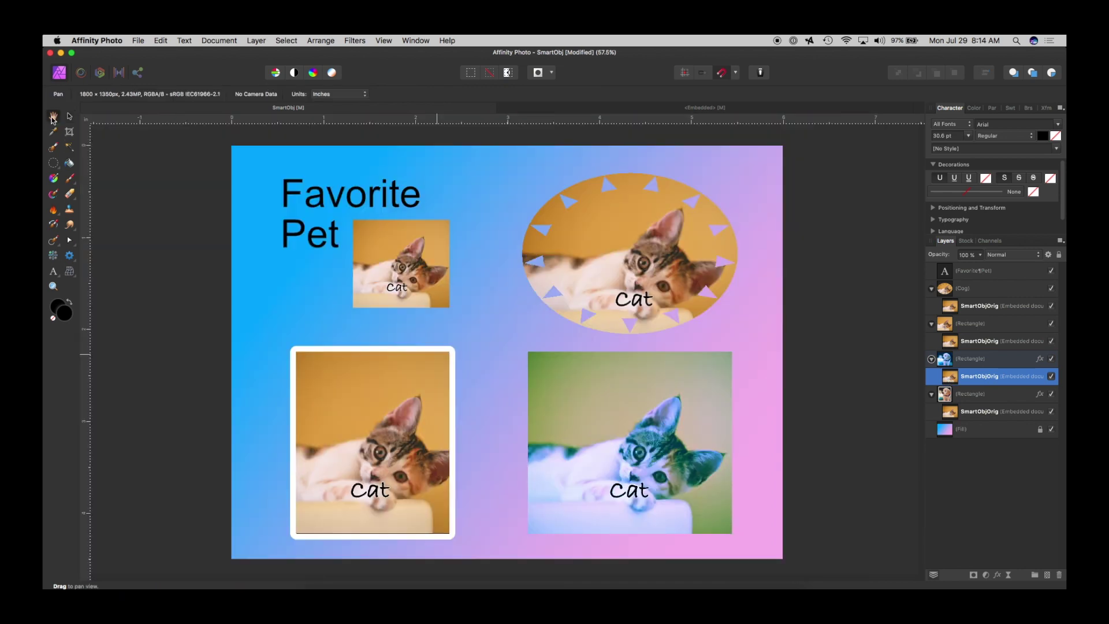
left_click(69, 116)
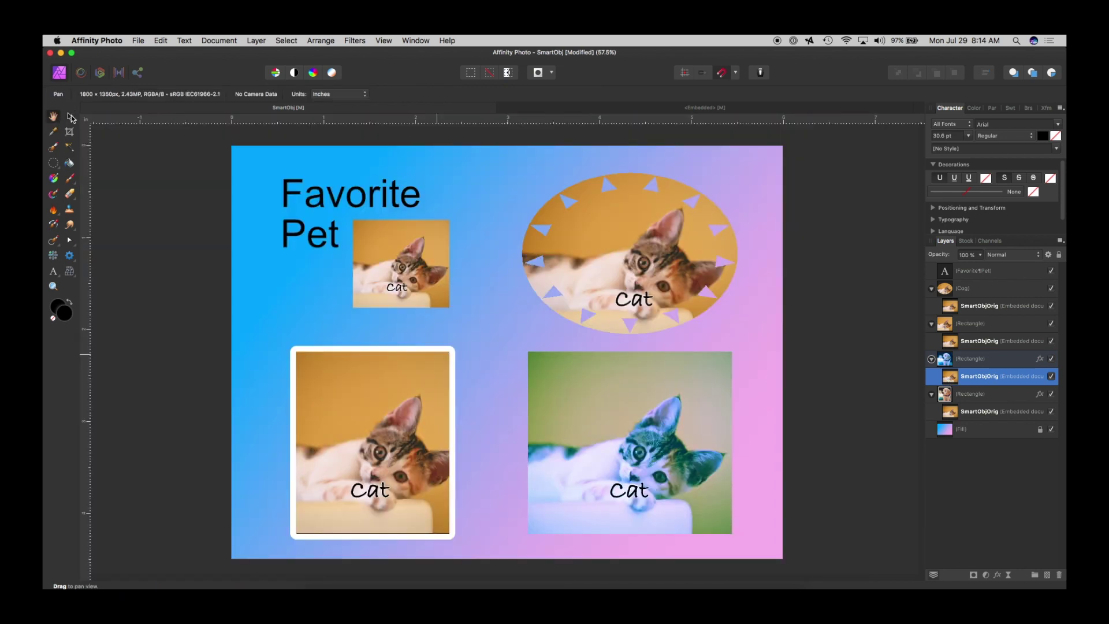
left_click(168, 280)
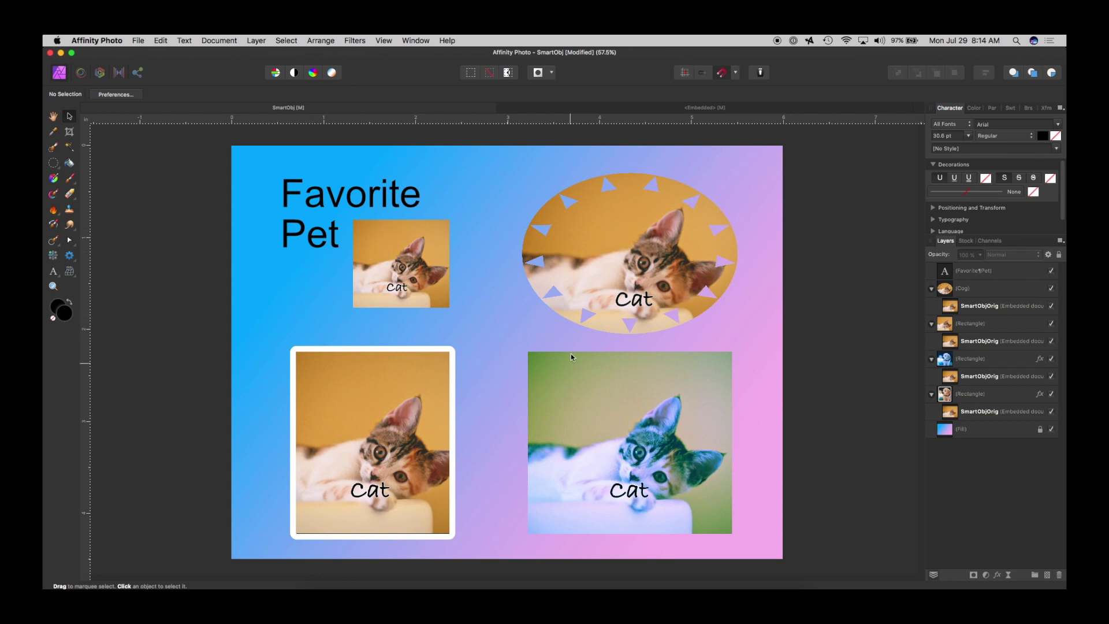
left_click(53, 117)
left_click(69, 116)
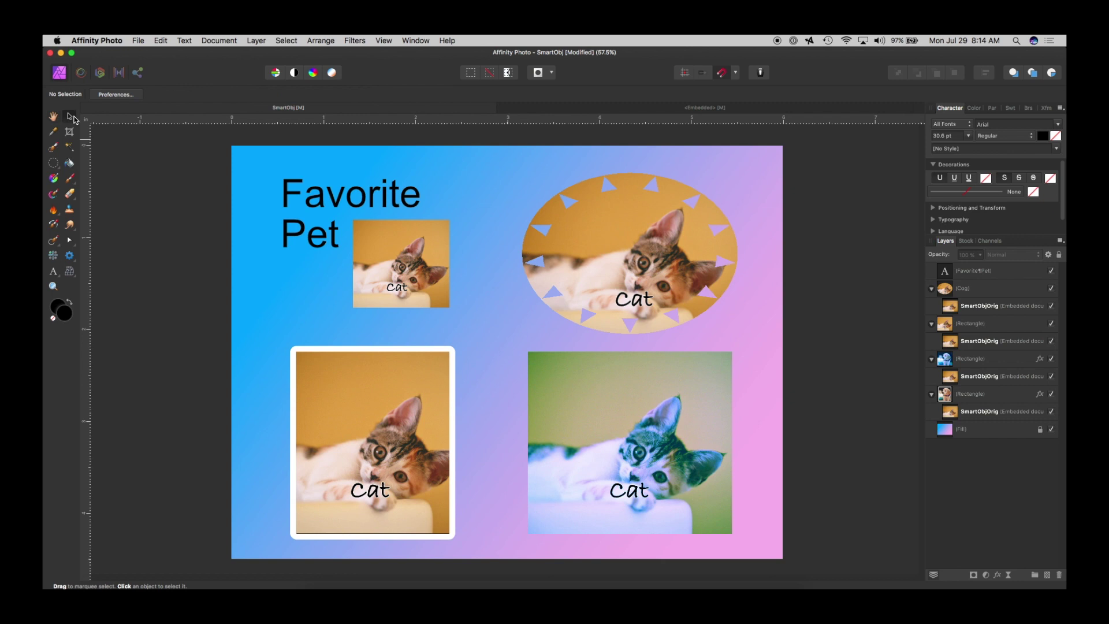